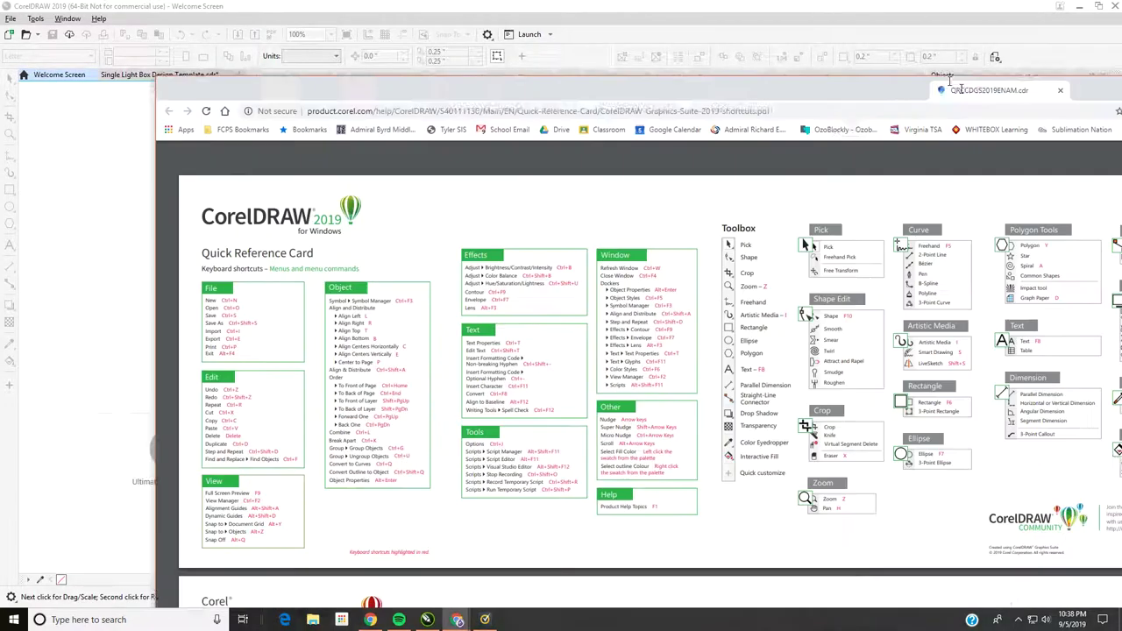
- Look over the CorelDRAW 2019 and PHOTO-PAINT 2019 keyboard shortcuts on both pages of the Quick Reference Card
double_click(834, 5)
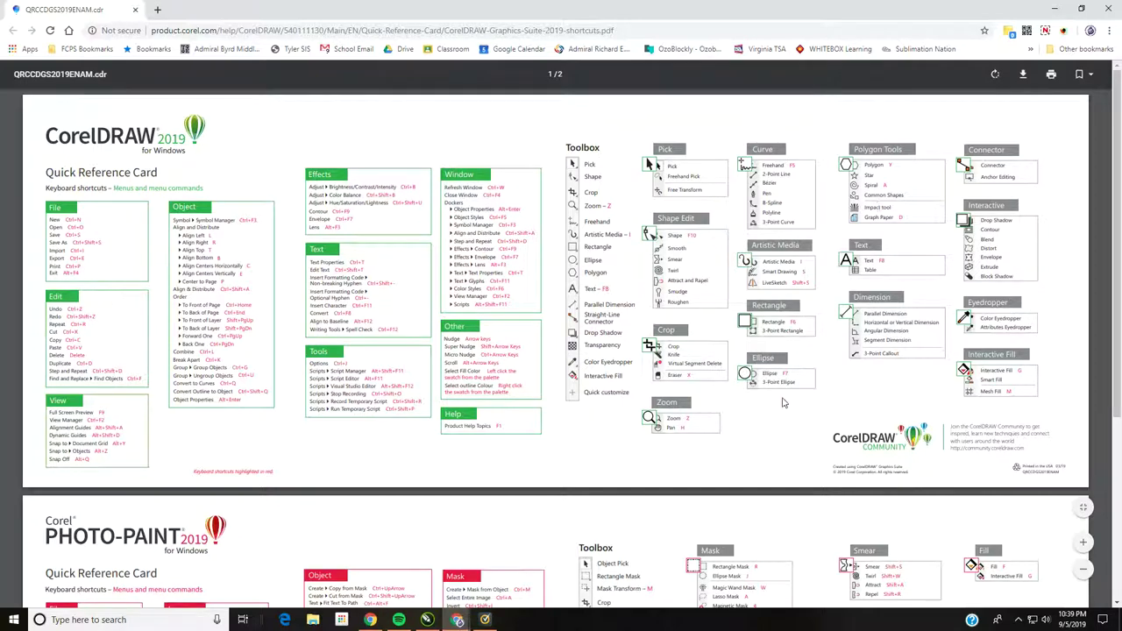
scroll(298, 390, down, 3)
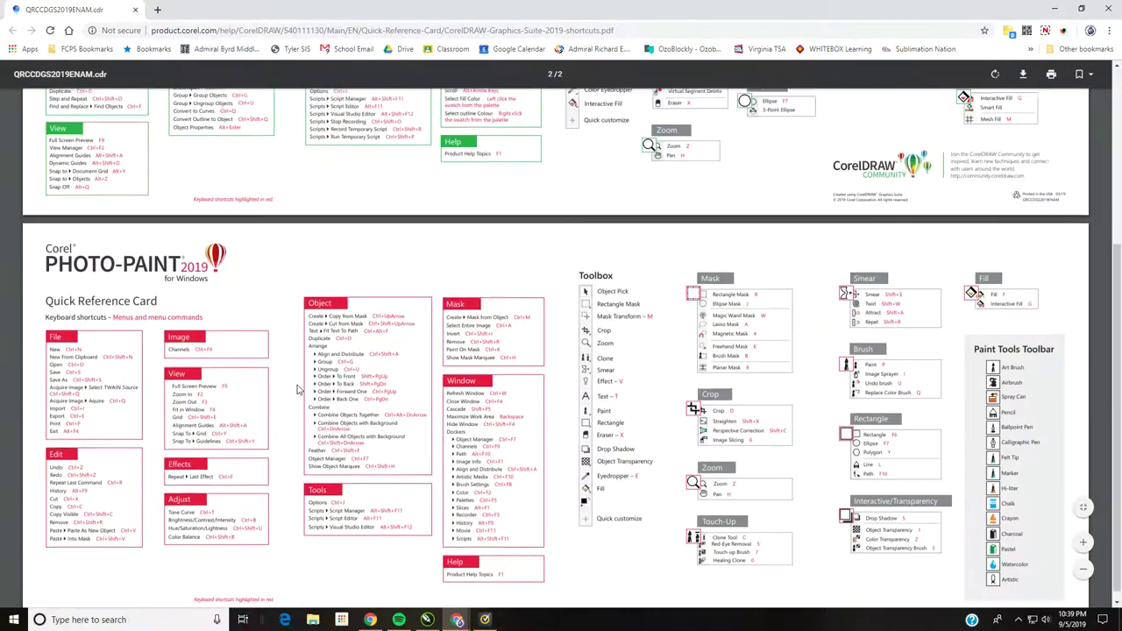
scroll(298, 390, up, 3)
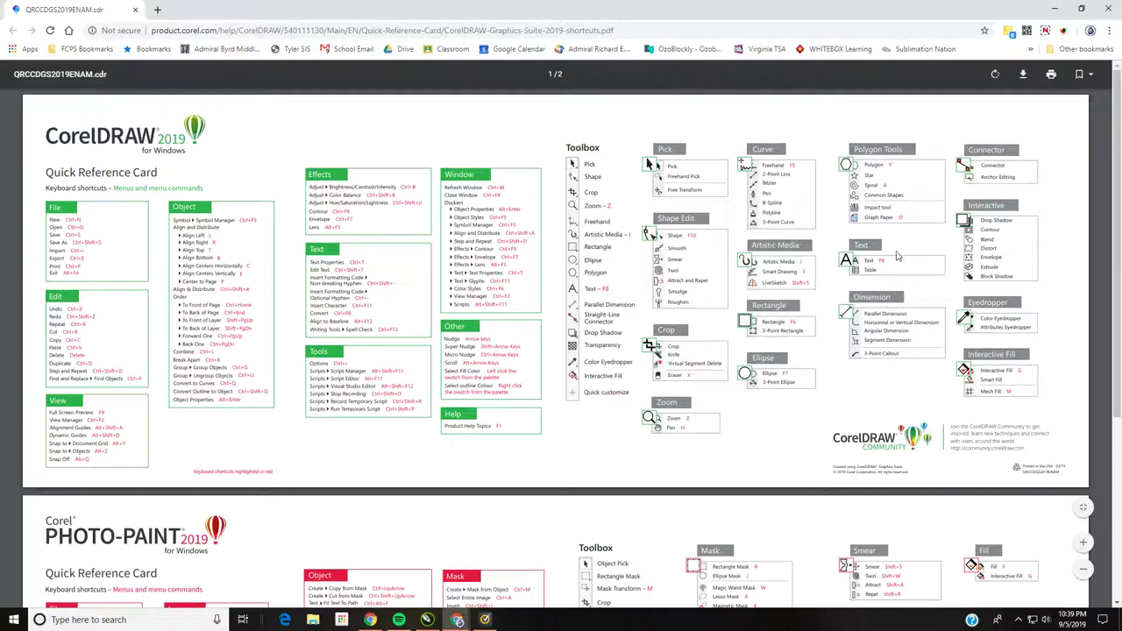
drag(238, 14, 1100, 88)
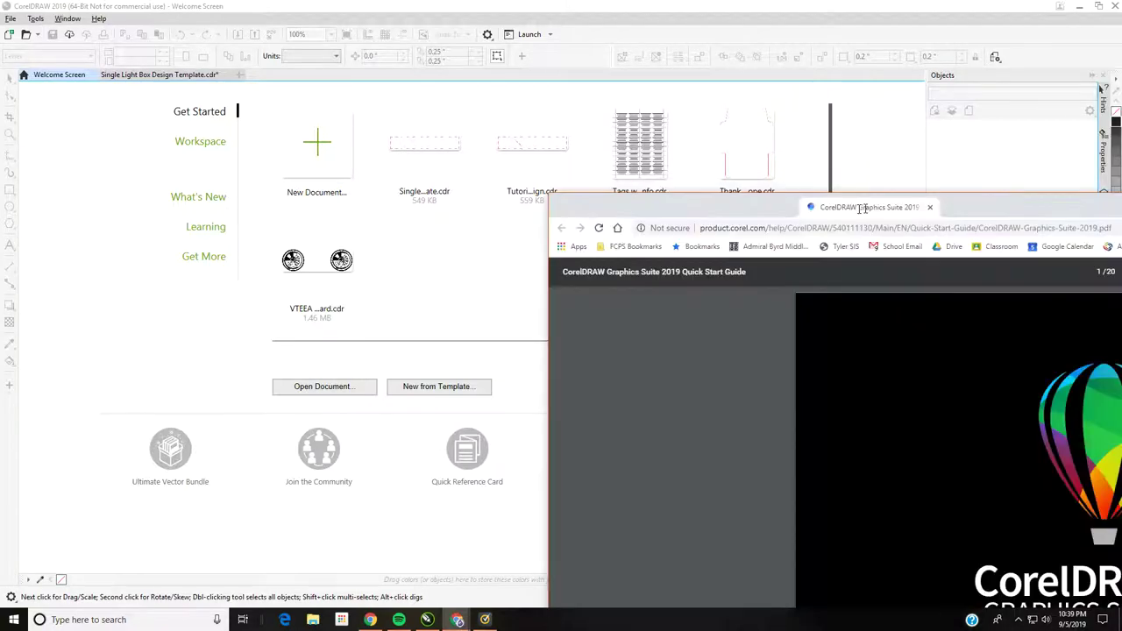
- Skim through the CorelDRAW Graphics Suite 2019 Quick Start Guide, covering shapes, text, curves, fills, effects and export, and close it
drag(873, 208, 360, 1)
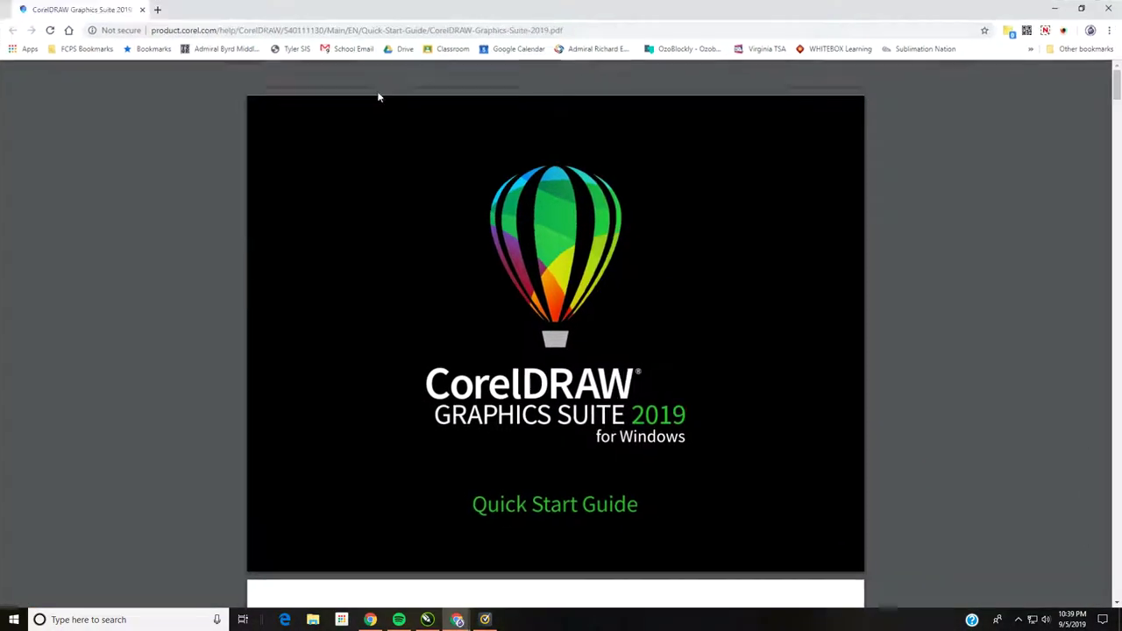
drag(1121, 119, 210, 26)
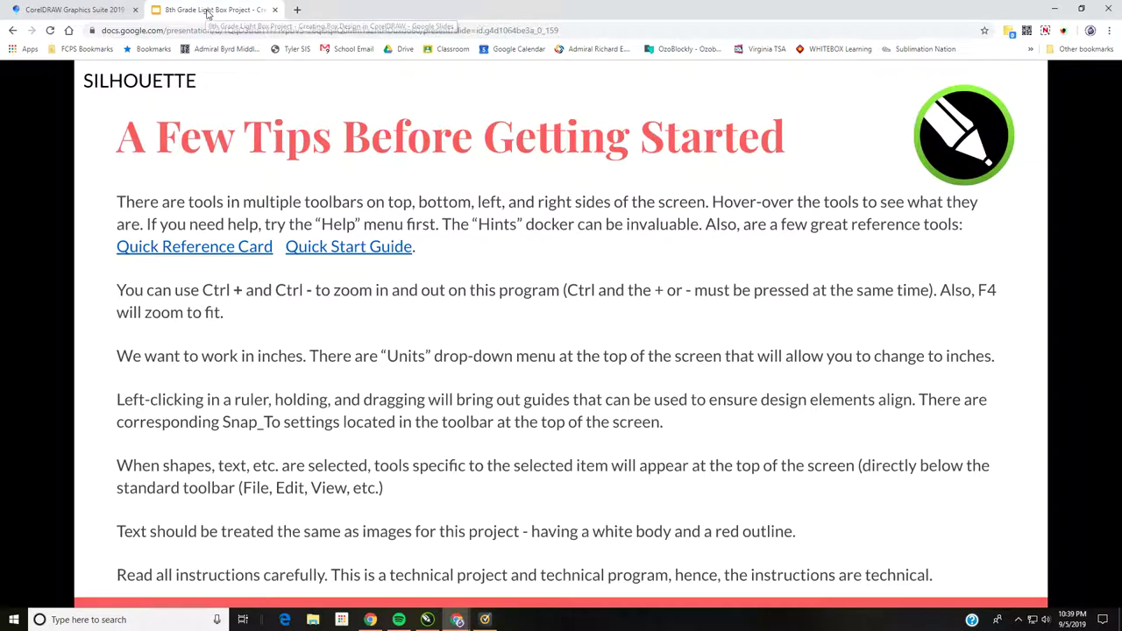
drag(207, 12, 1121, 131)
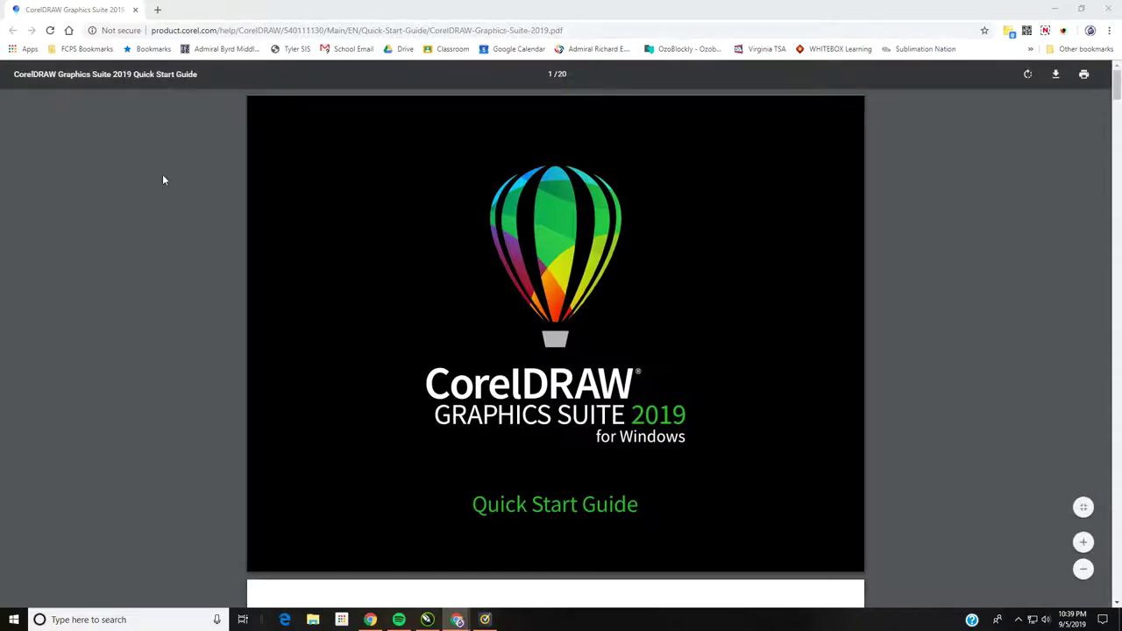
scroll(299, 250, down, 5)
scroll(301, 253, down, 15)
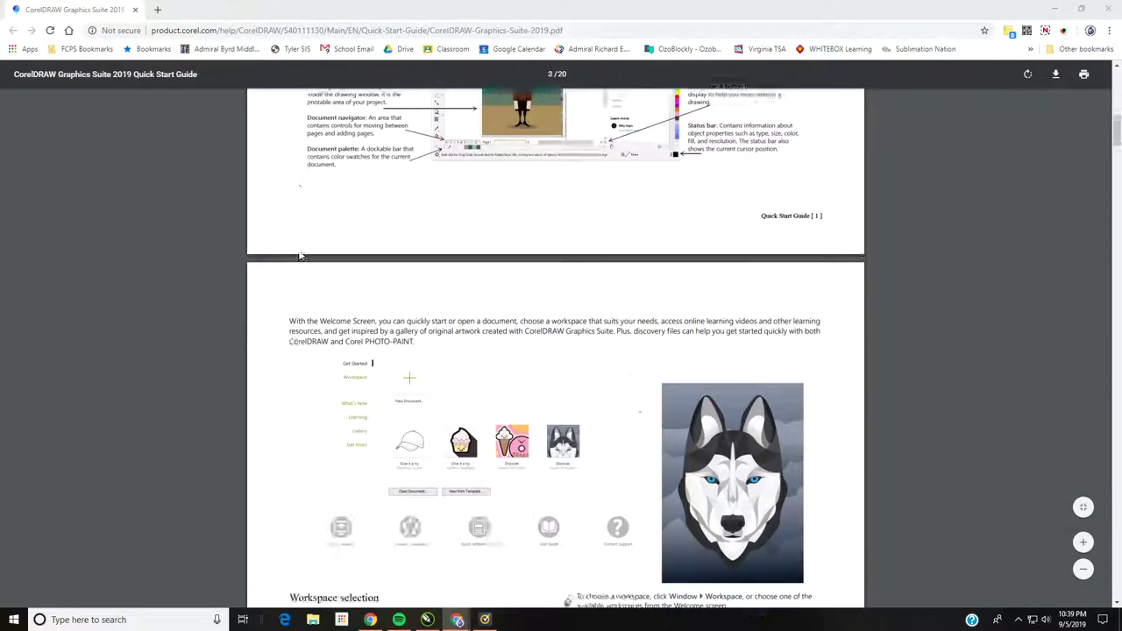
scroll(299, 257, down, 20)
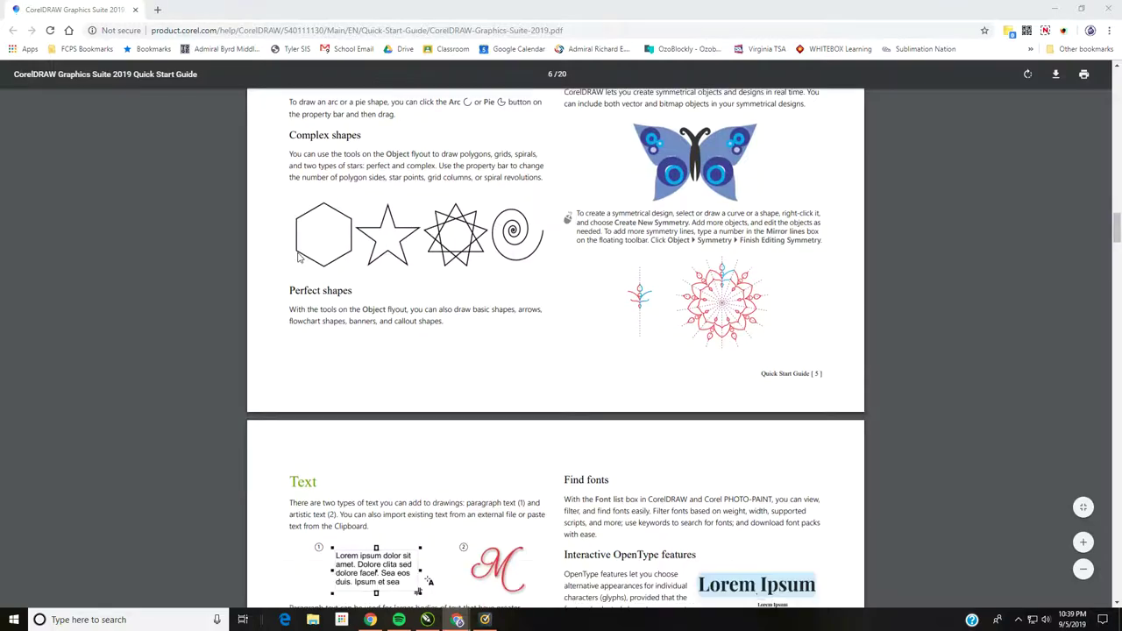
scroll(296, 258, down, 20)
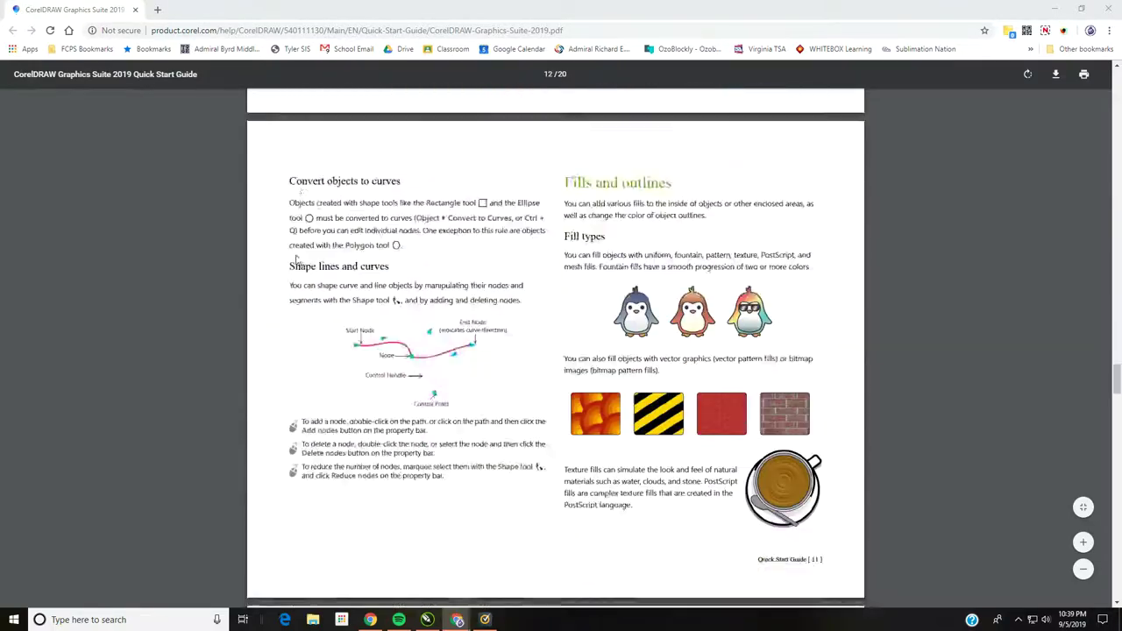
scroll(296, 255, down, 10)
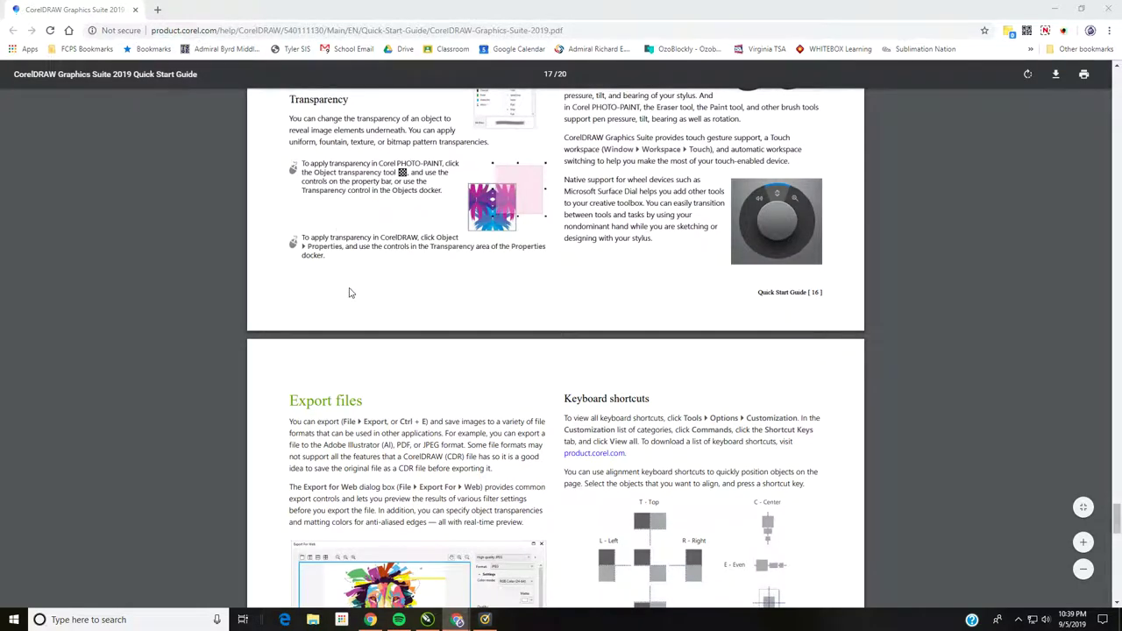
scroll(393, 250, up, 7)
scroll(395, 246, up, 15)
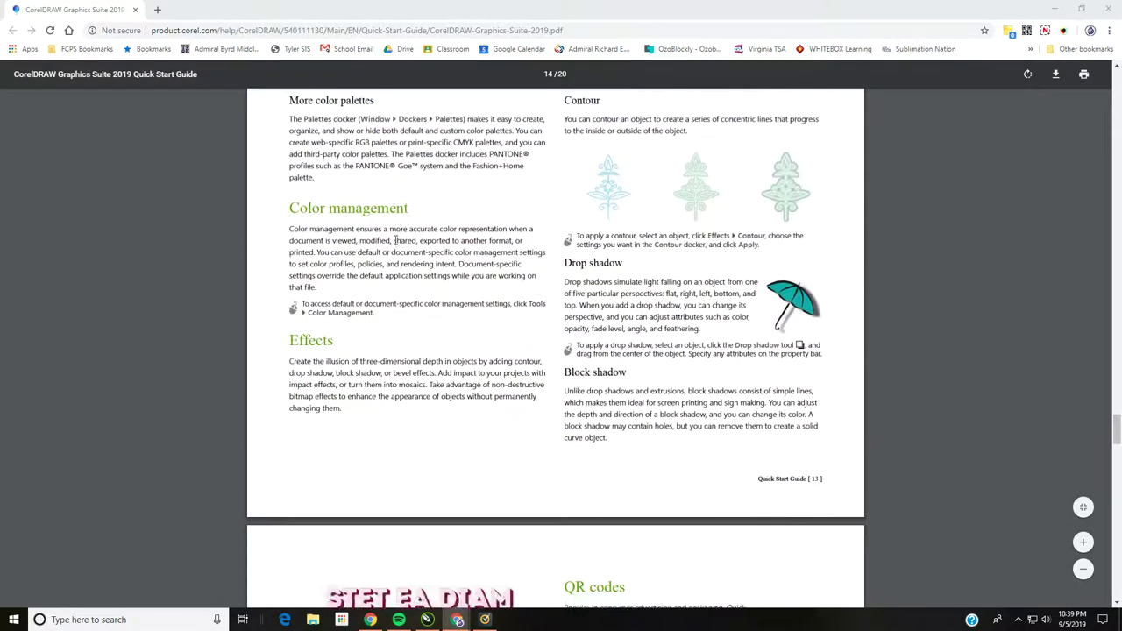
click(135, 11)
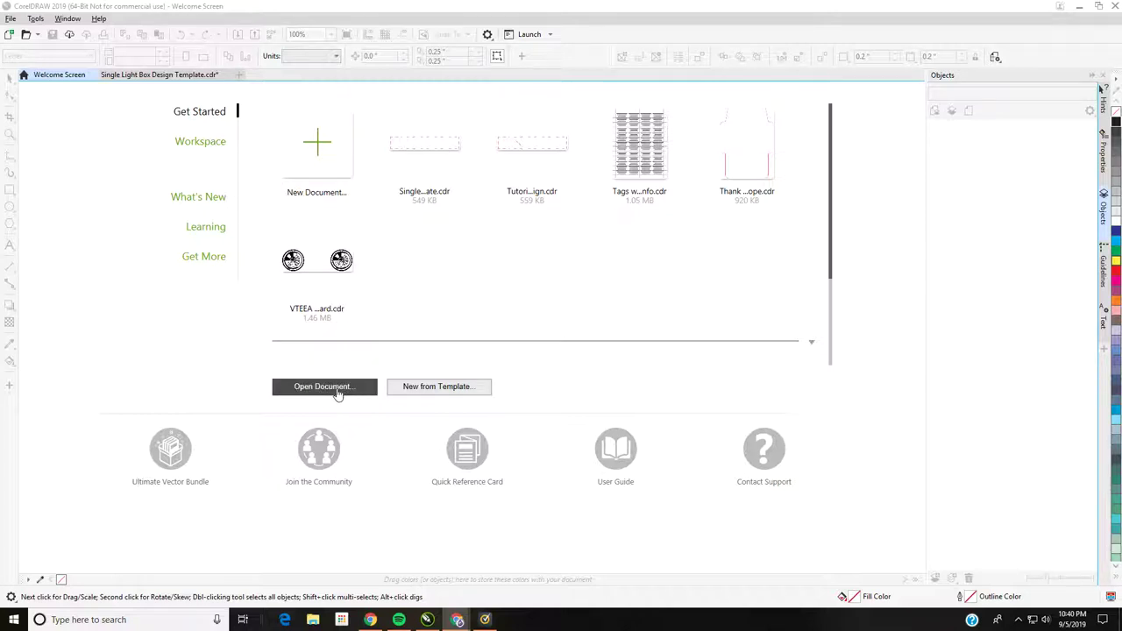
- Switch to the Single Light Box Design Template drawing in CorelDRAW and select the Design to Laser layer
click(138, 77)
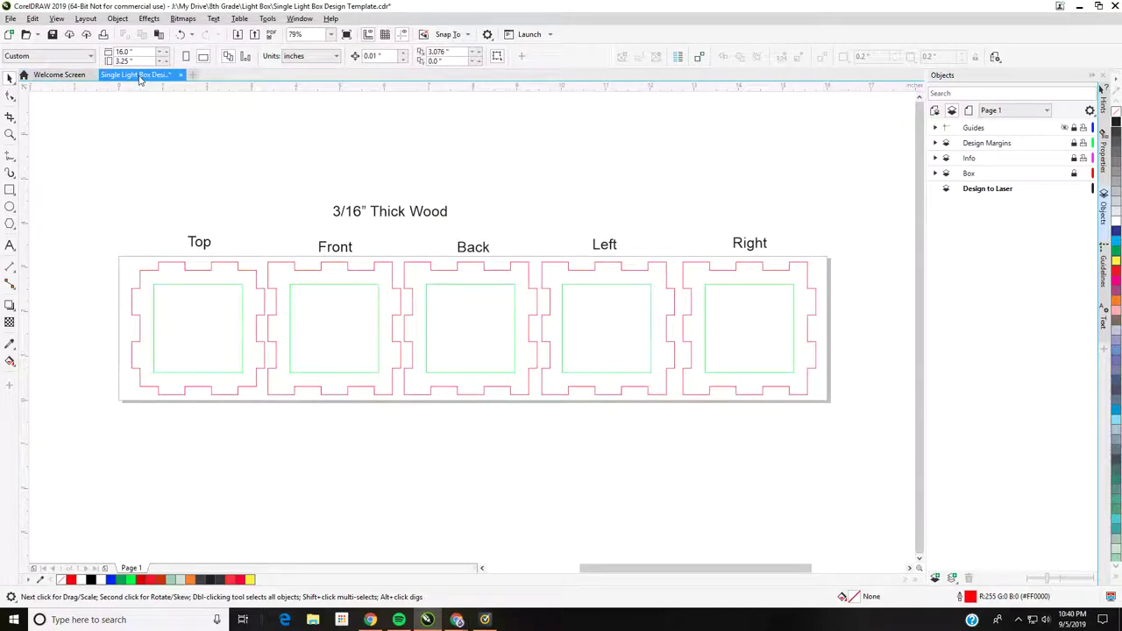
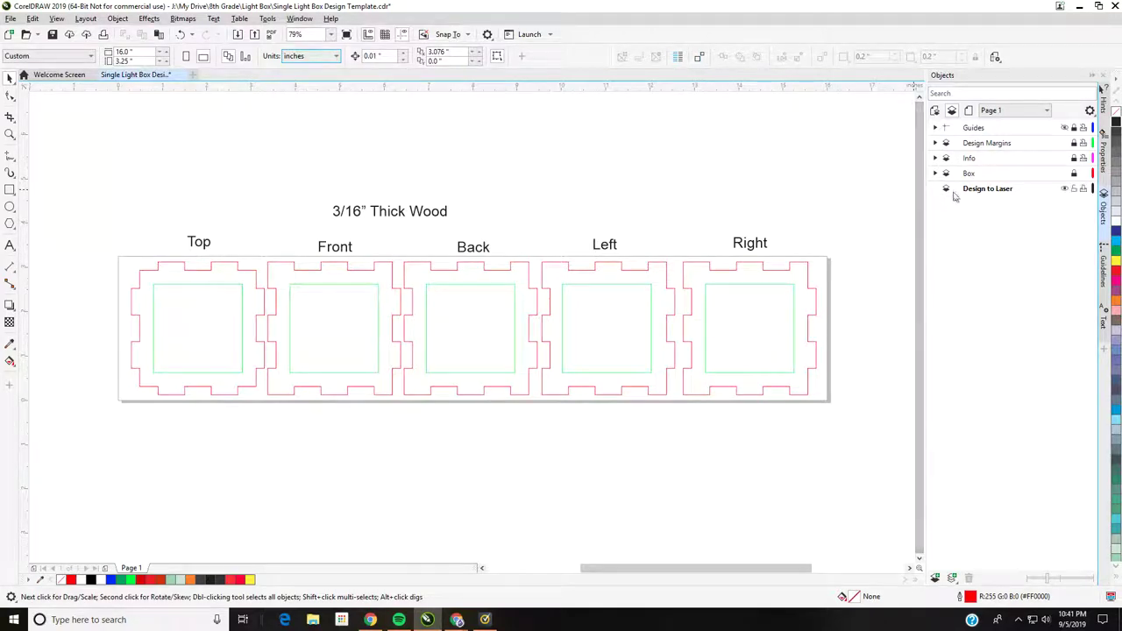
click(999, 189)
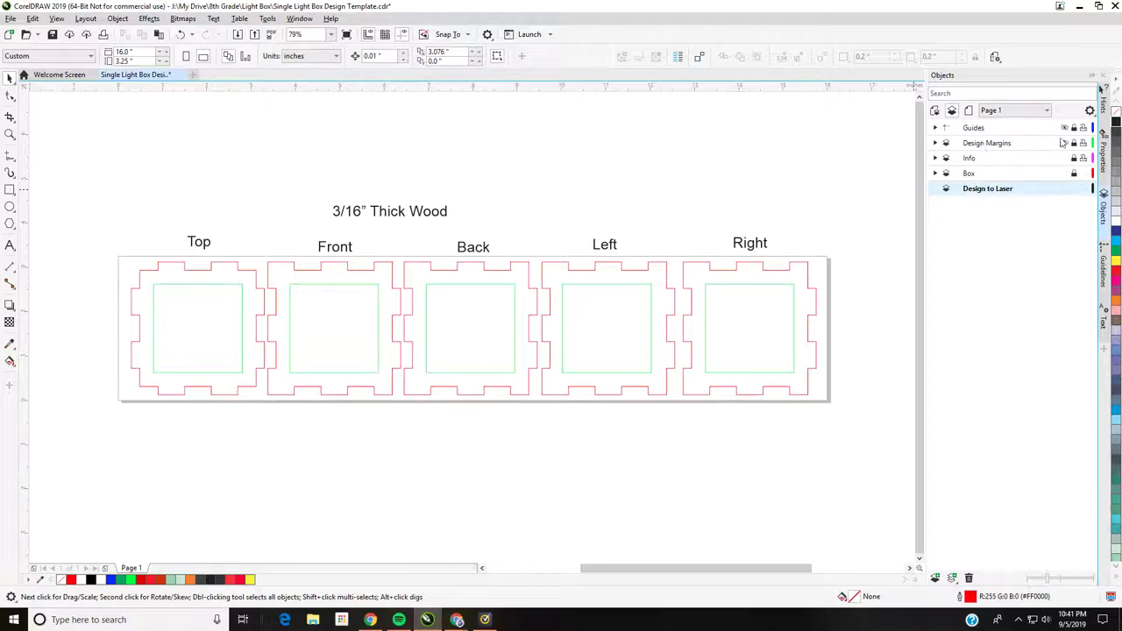
click(1074, 174)
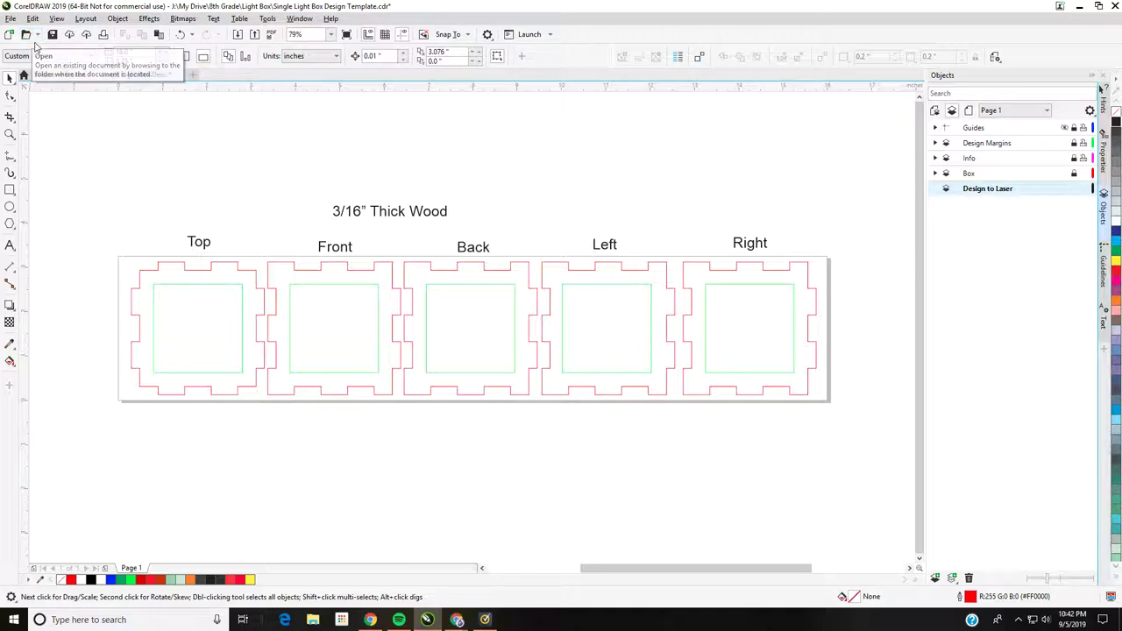
- Import Hokie Foot Prints.png and place it over the Top panel's design margin at about 2.19 inches square
click(11, 20)
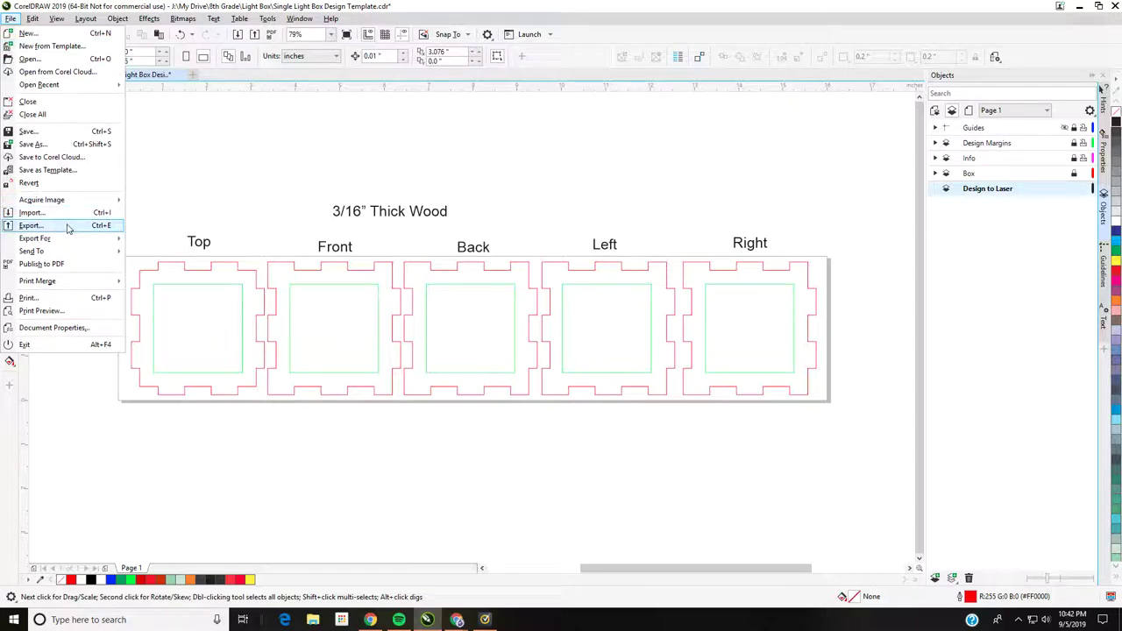
click(94, 215)
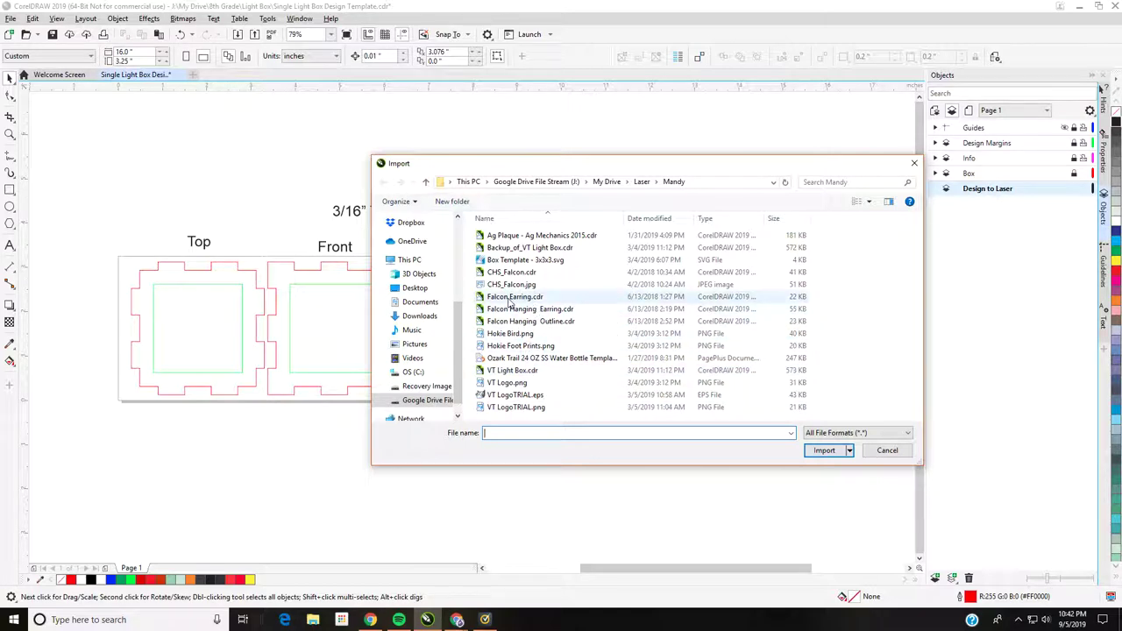
click(550, 347)
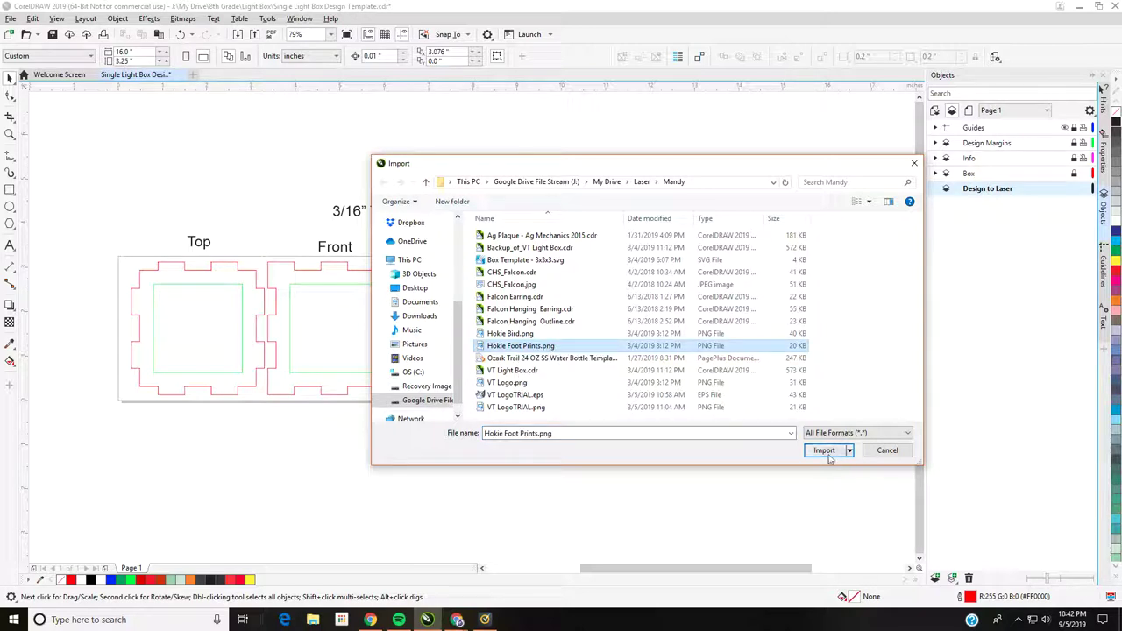
click(824, 450)
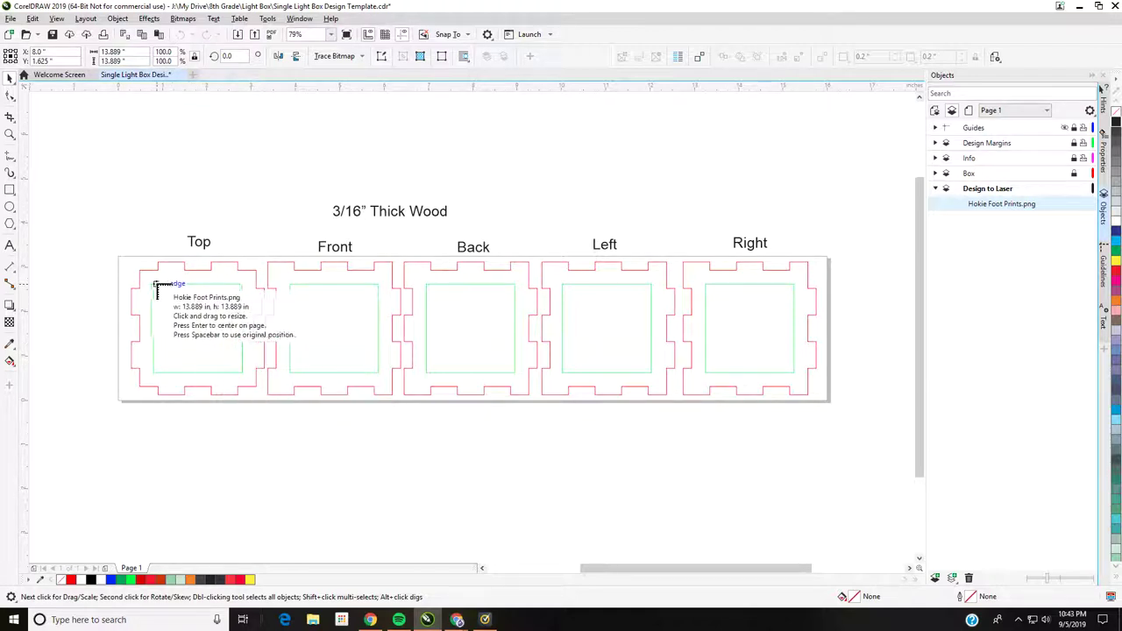
drag(156, 284, 257, 386)
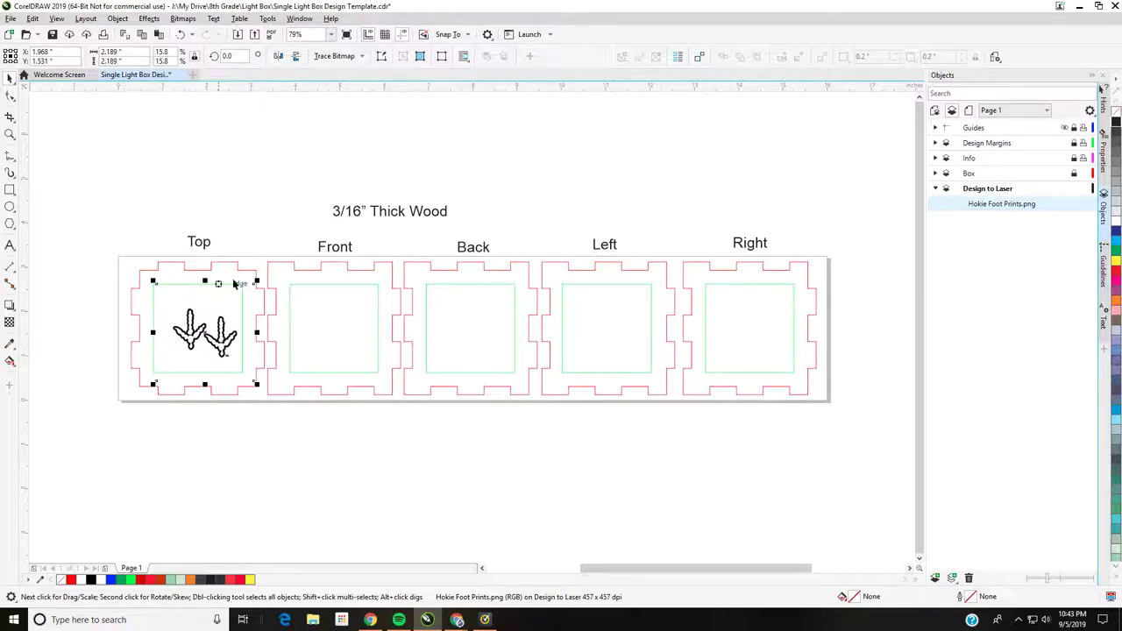
- Reposition the footprints image on the Top panel and enlarge it proportionally to about 2.89 inches square, filling the green margin
click(194, 58)
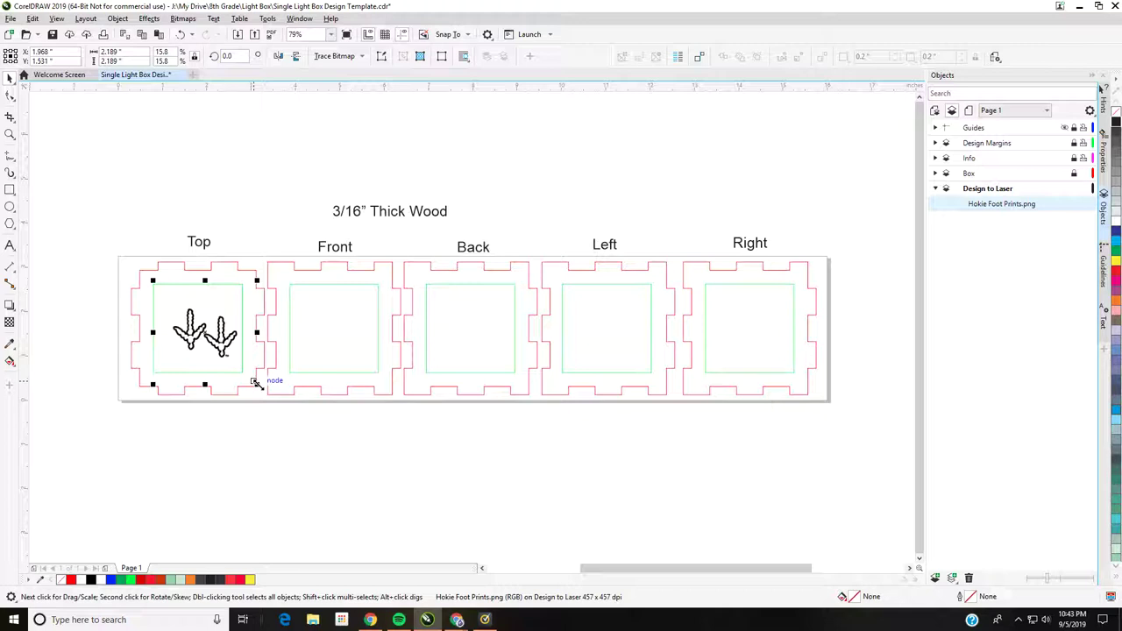
drag(188, 326, 194, 330)
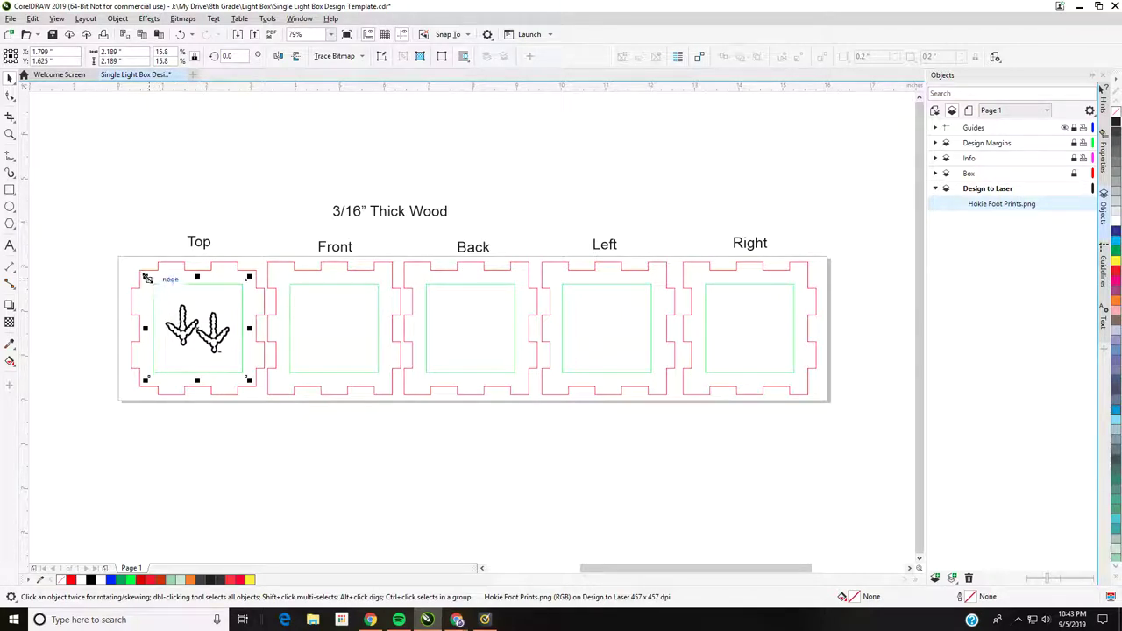
mouse_move(146, 277)
mouse_down()
mouse_move(153, 282)
mouse_move(126, 268)
mouse_up()
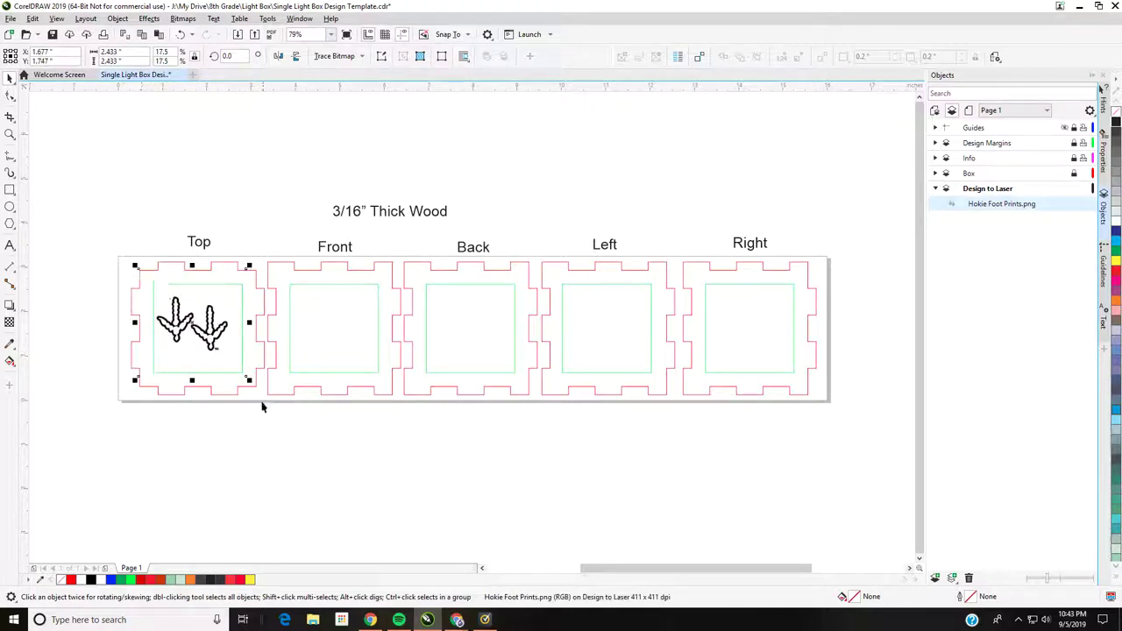
drag(253, 383, 265, 395)
key(Escape)
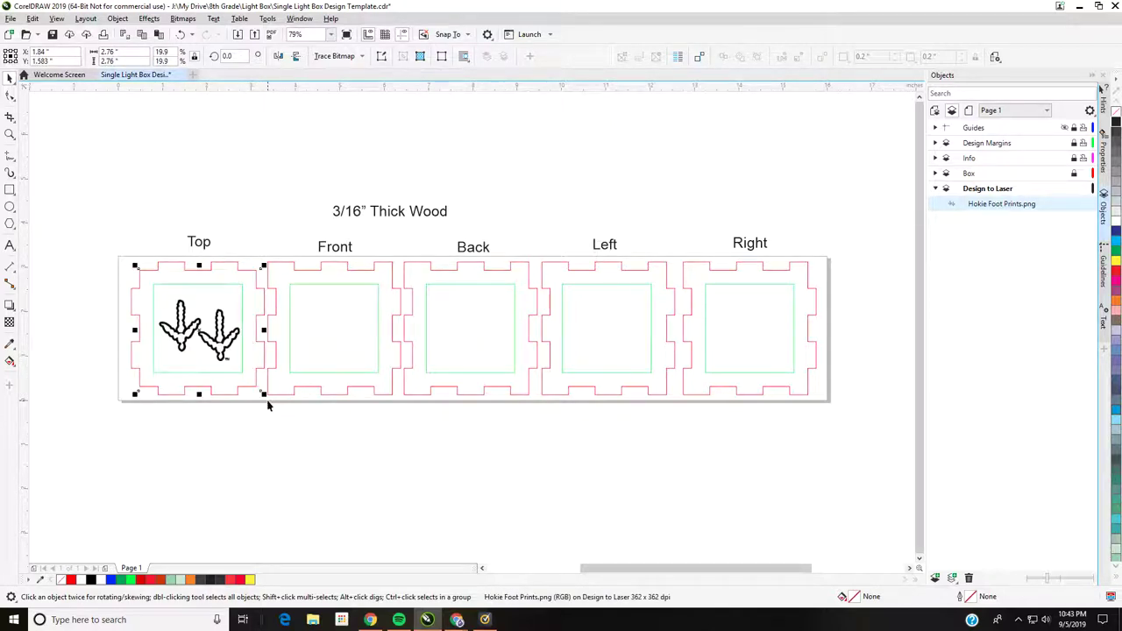
drag(131, 261, 126, 259)
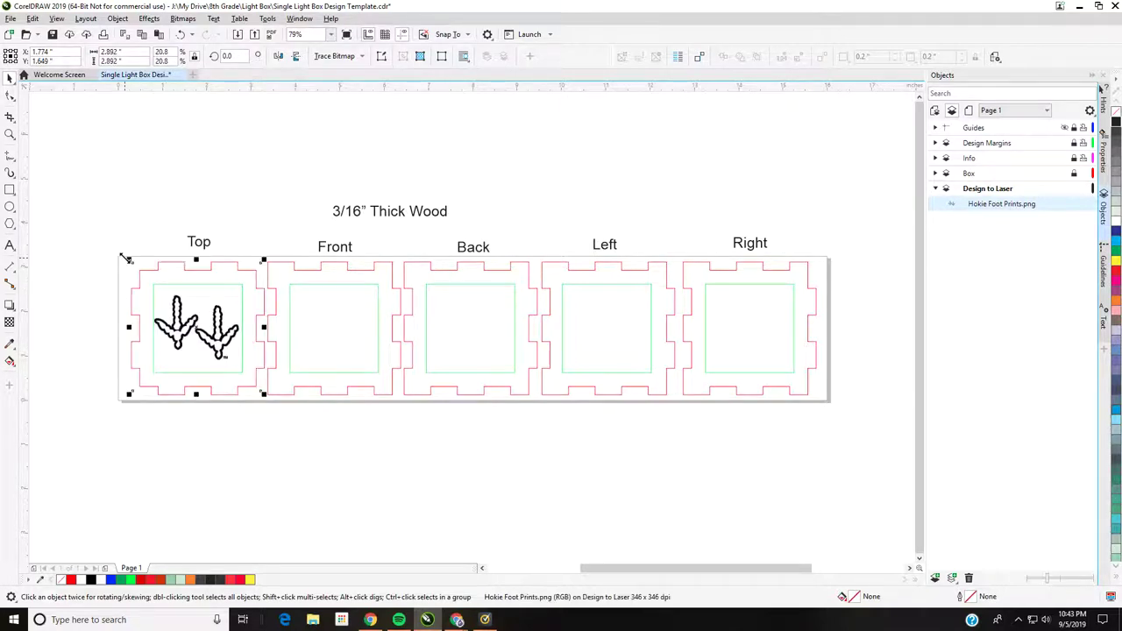
drag(127, 259, 128, 260)
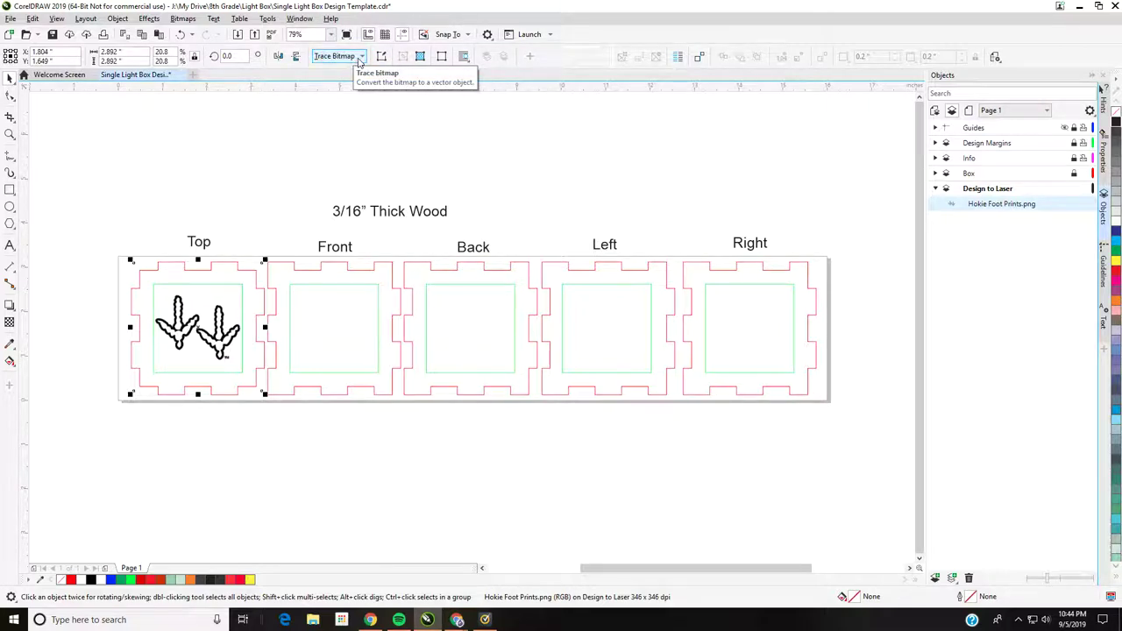
- Convert the footprints bitmap to vectors with an Outline trace using the Line art image type, and deselect the traced group
click(358, 59)
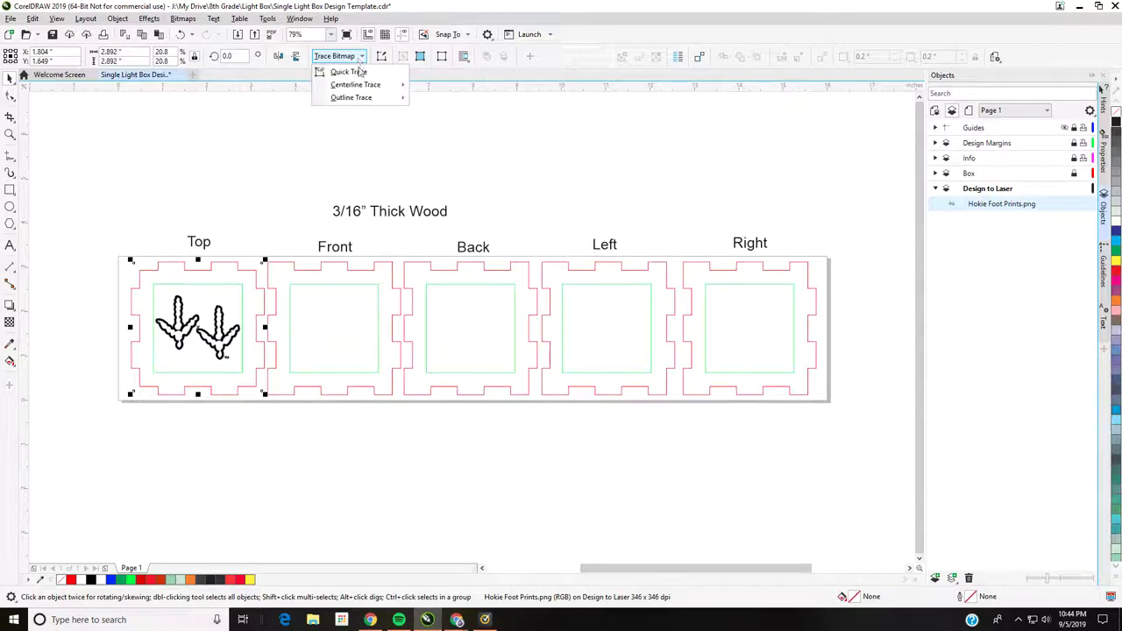
mouse_move(387, 102)
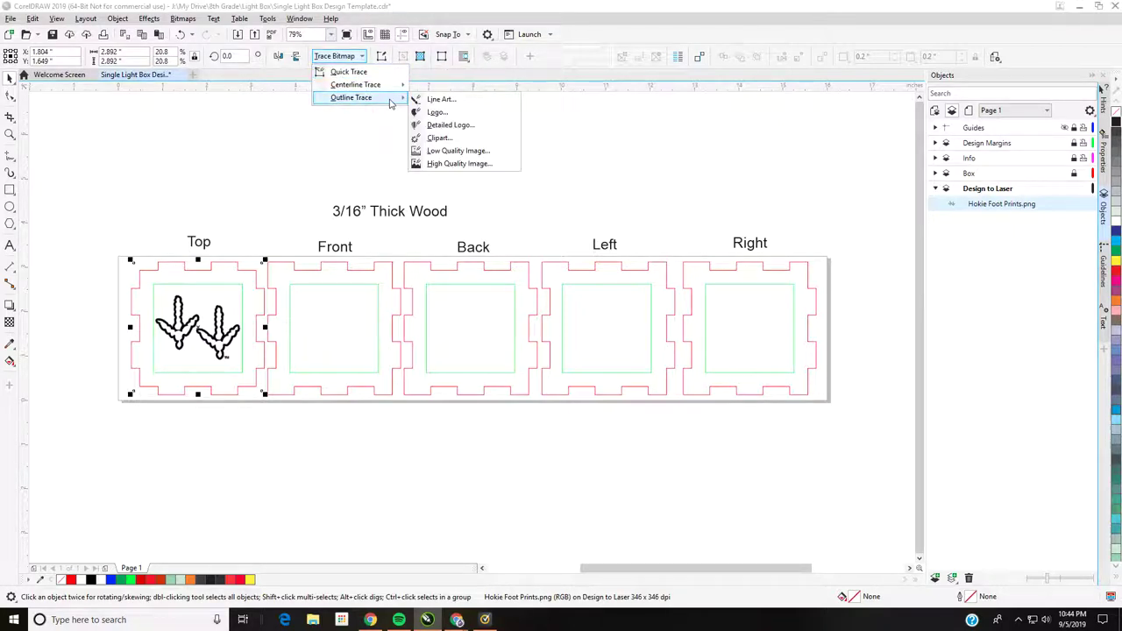
click(443, 100)
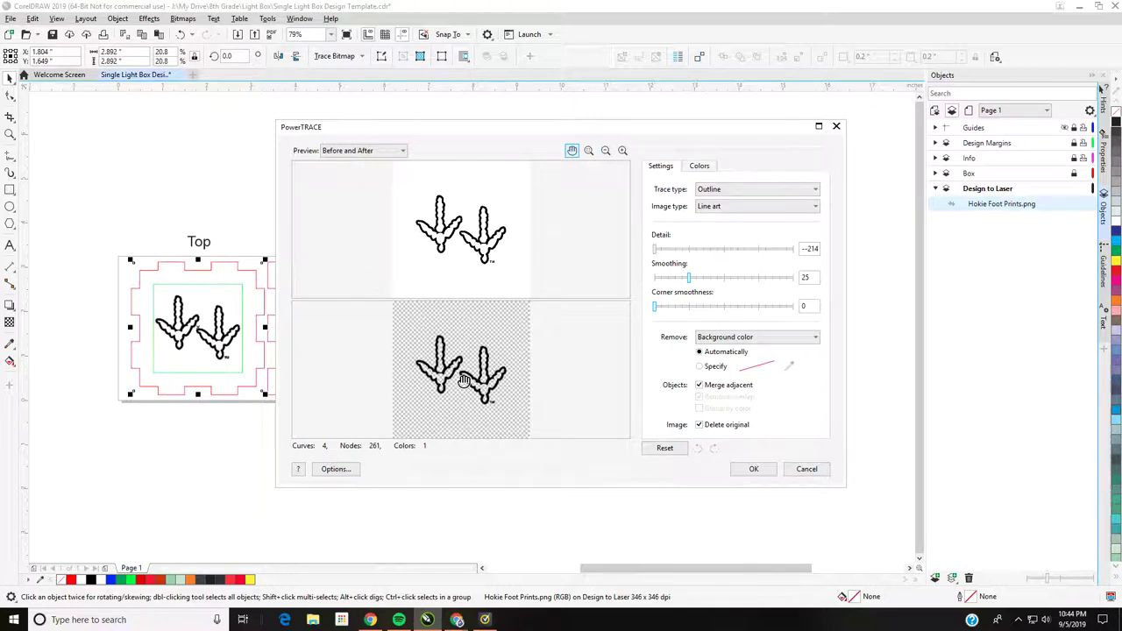
click(728, 211)
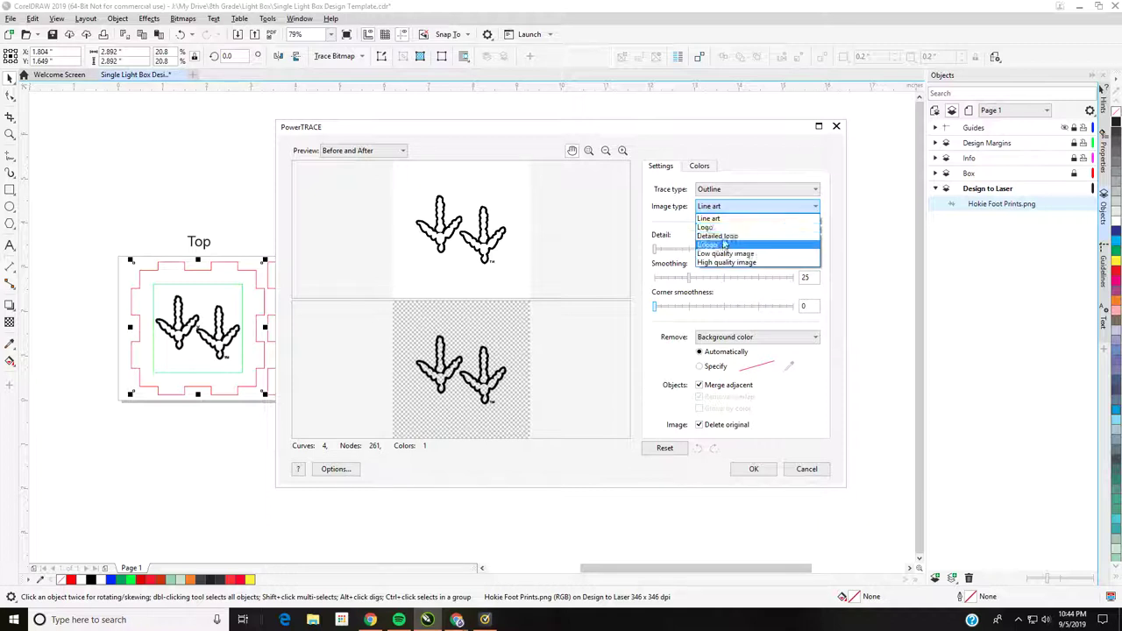
click(734, 217)
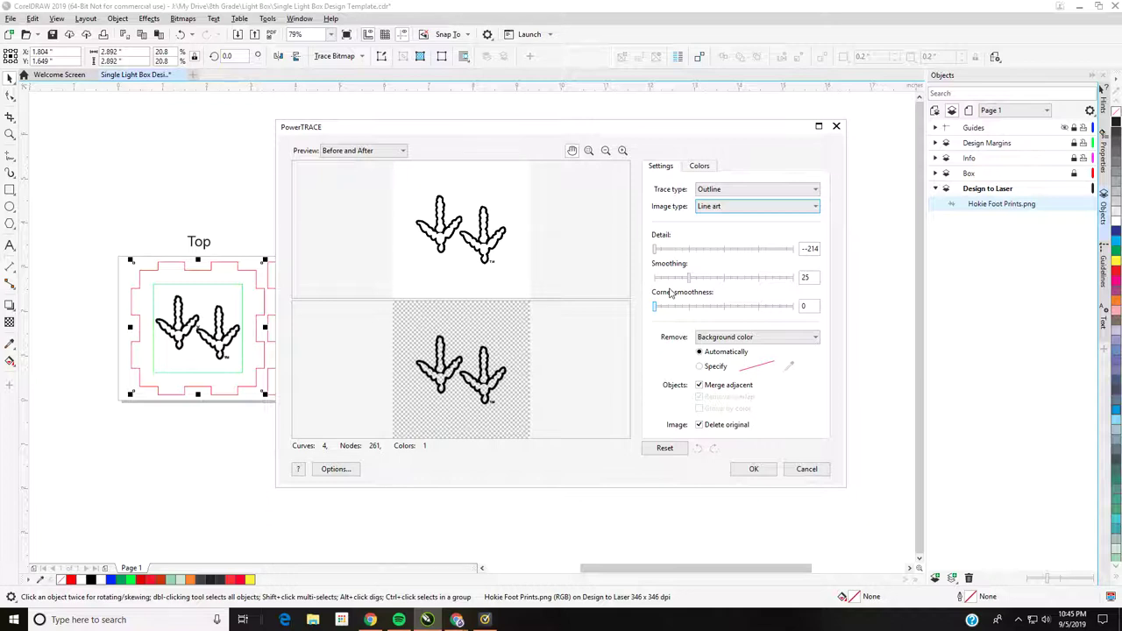
click(754, 470)
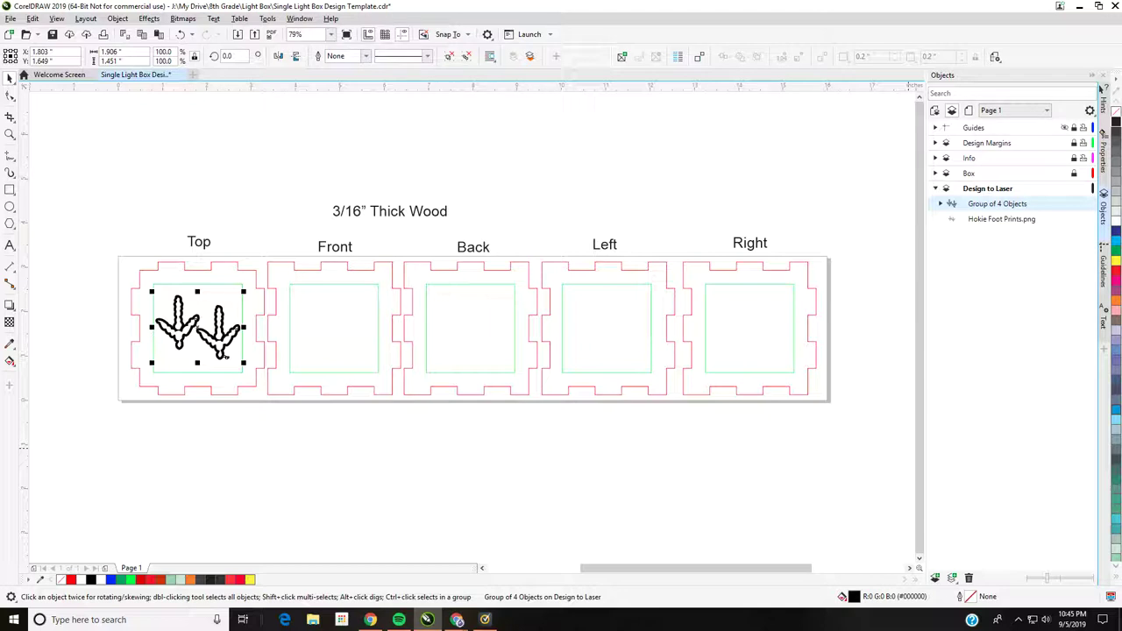
click(317, 319)
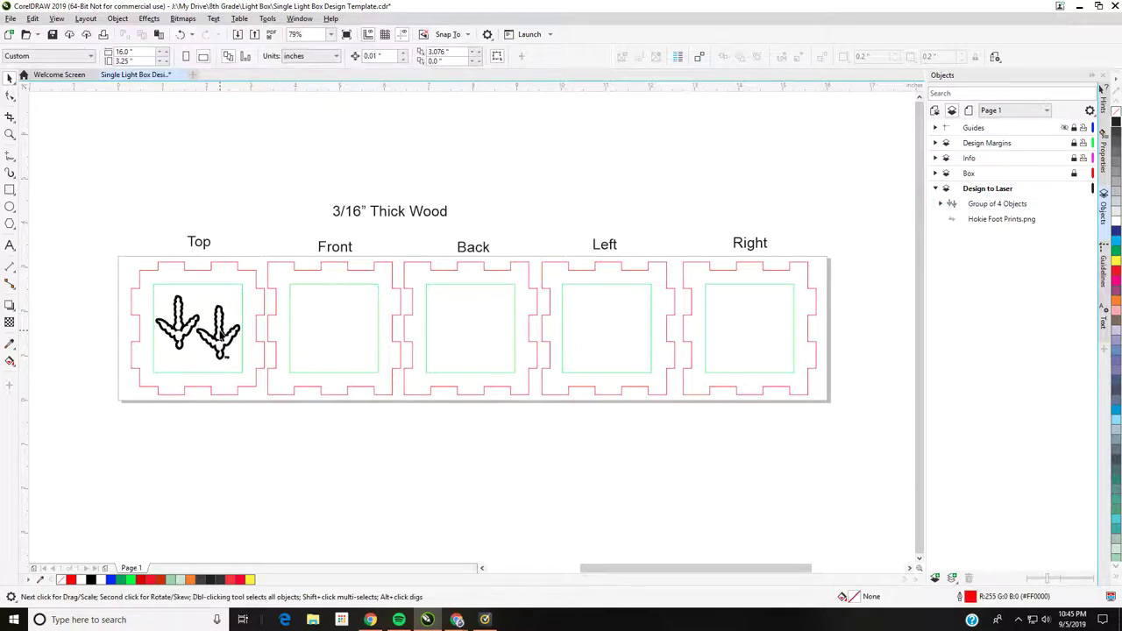
- Move the original footprints bitmap off the traced vector group and onto the Front panel, and compare the two by selecting each
click(223, 333)
drag(219, 332, 384, 331)
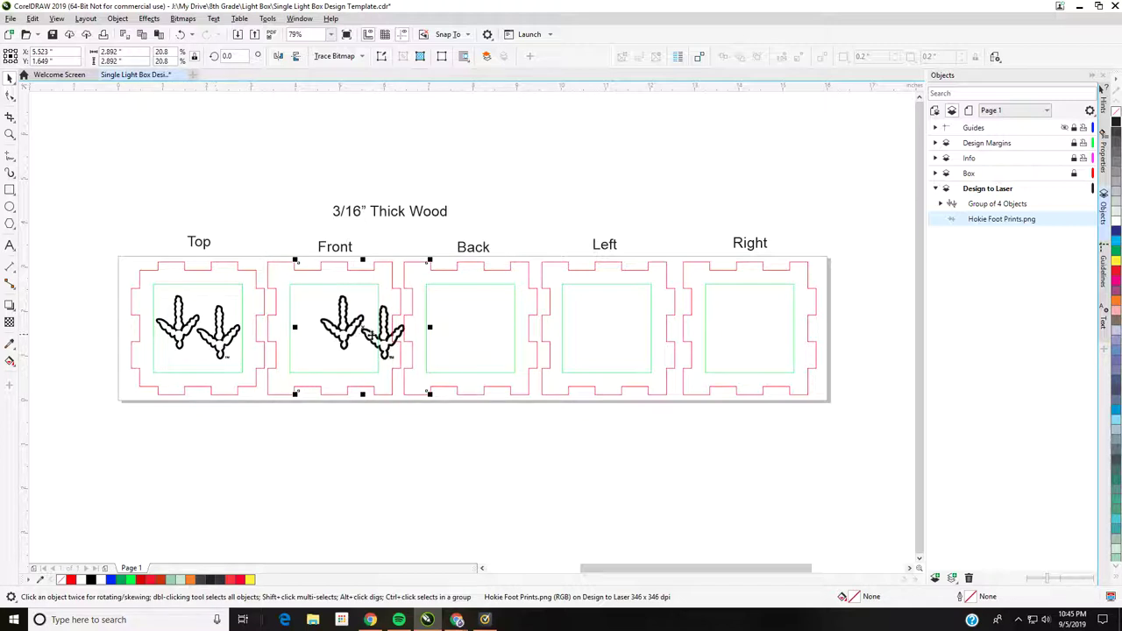
click(254, 265)
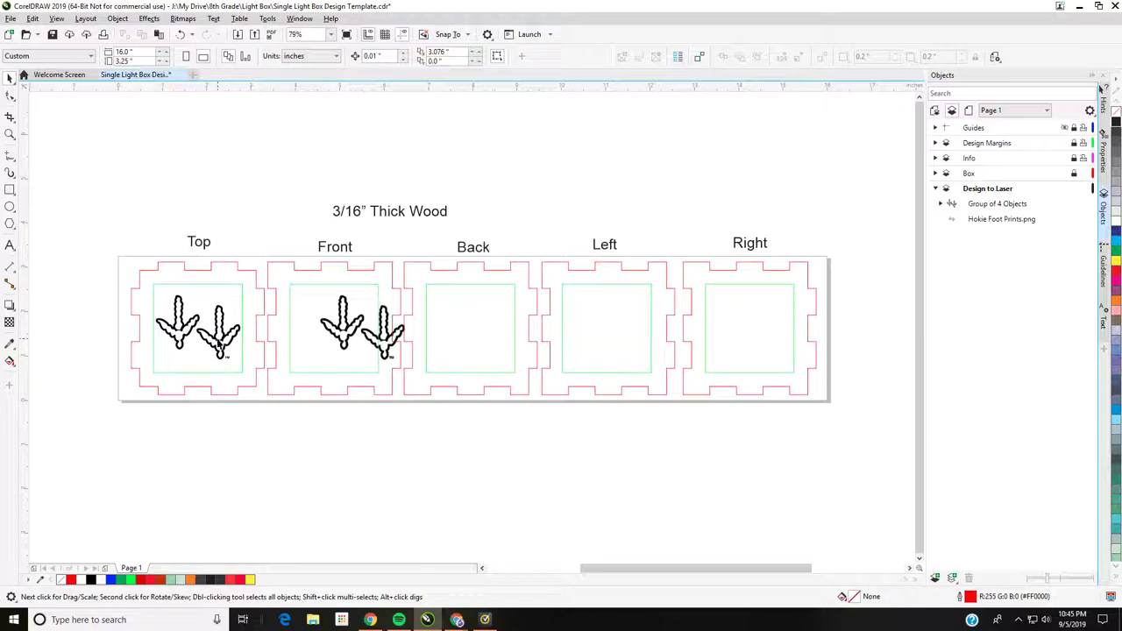
click(330, 334)
click(228, 340)
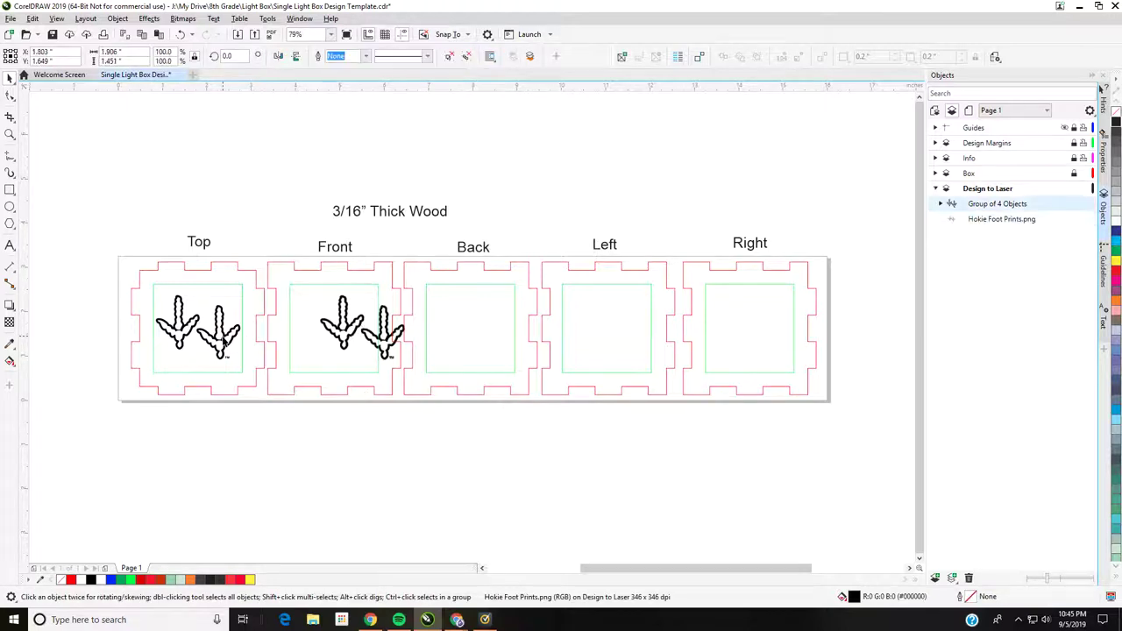
click(346, 326)
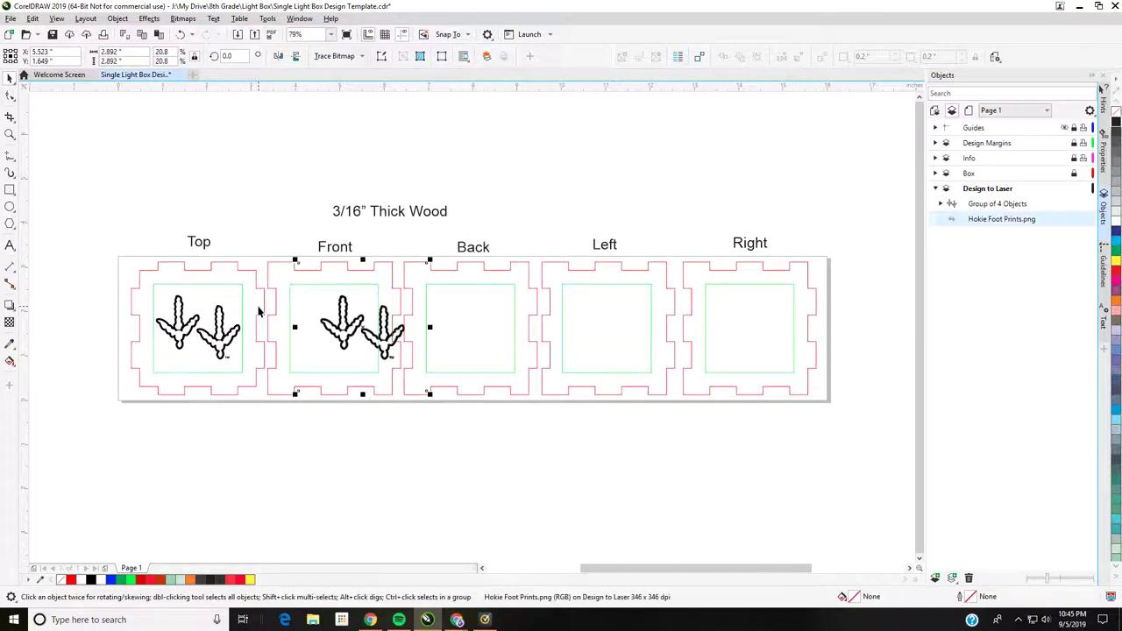
click(261, 312)
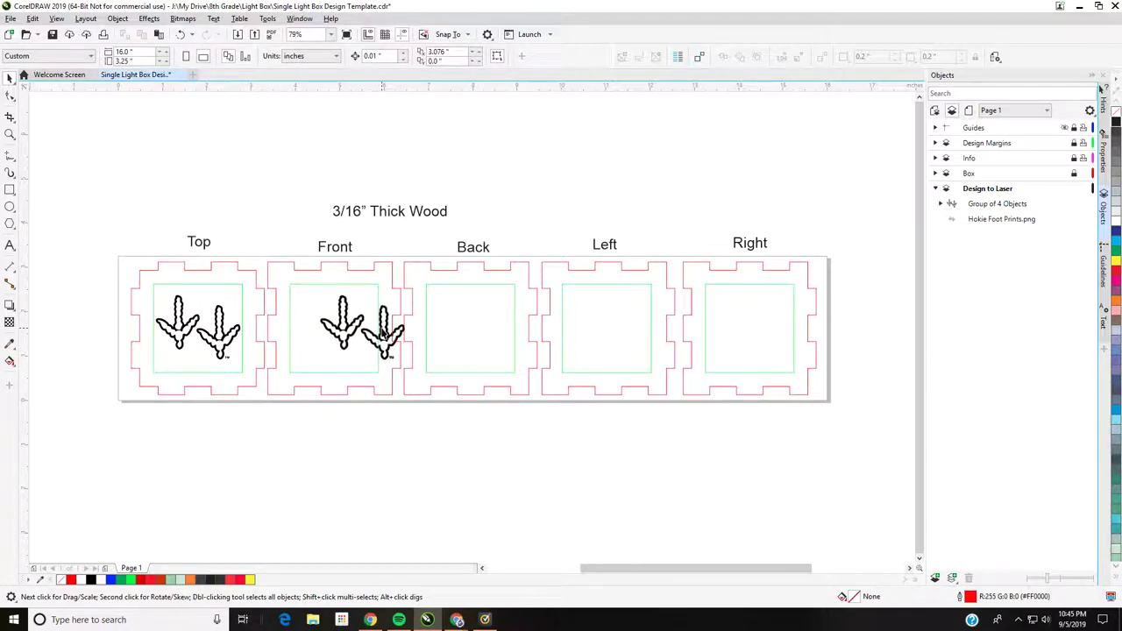
- Recolor the traced footprints group on the Top panel with the palette's Red
click(348, 326)
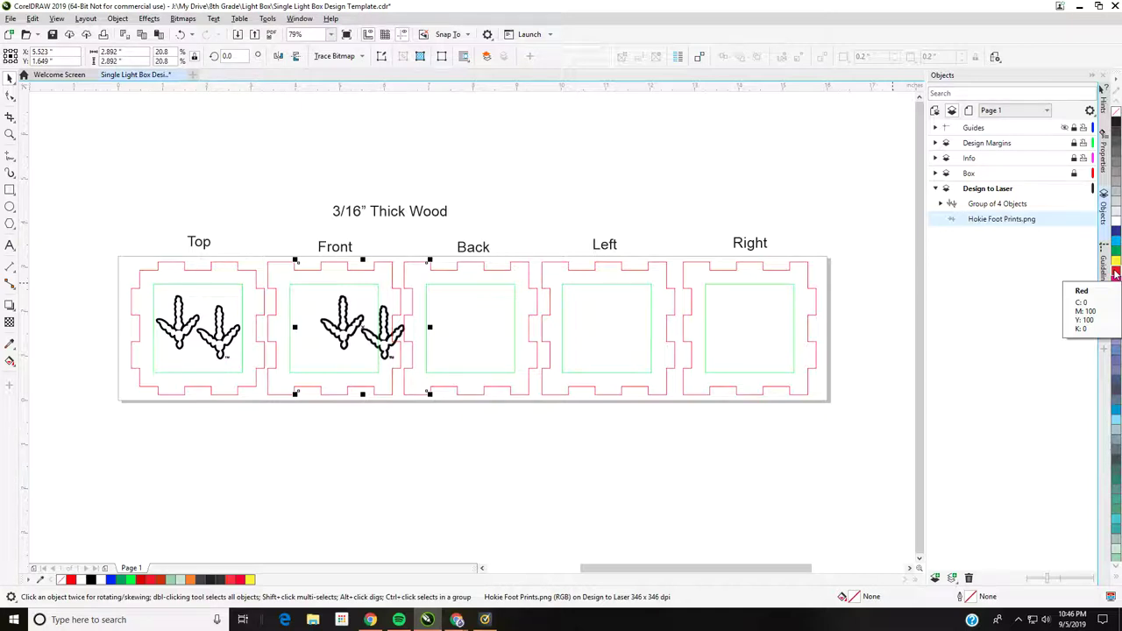
click(233, 343)
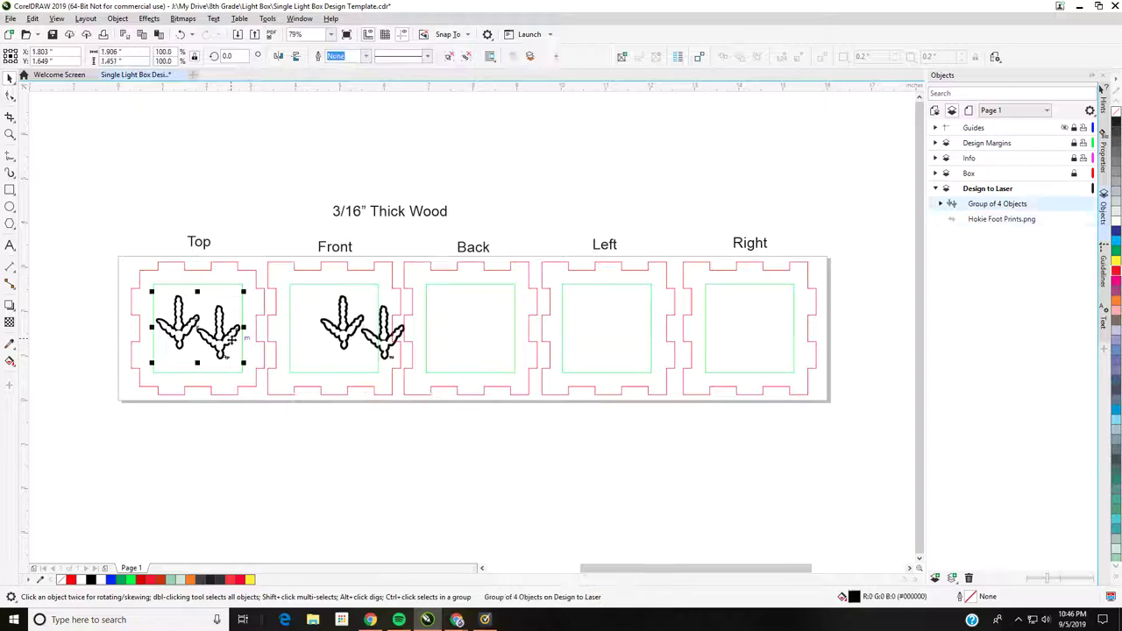
right_click(1116, 275)
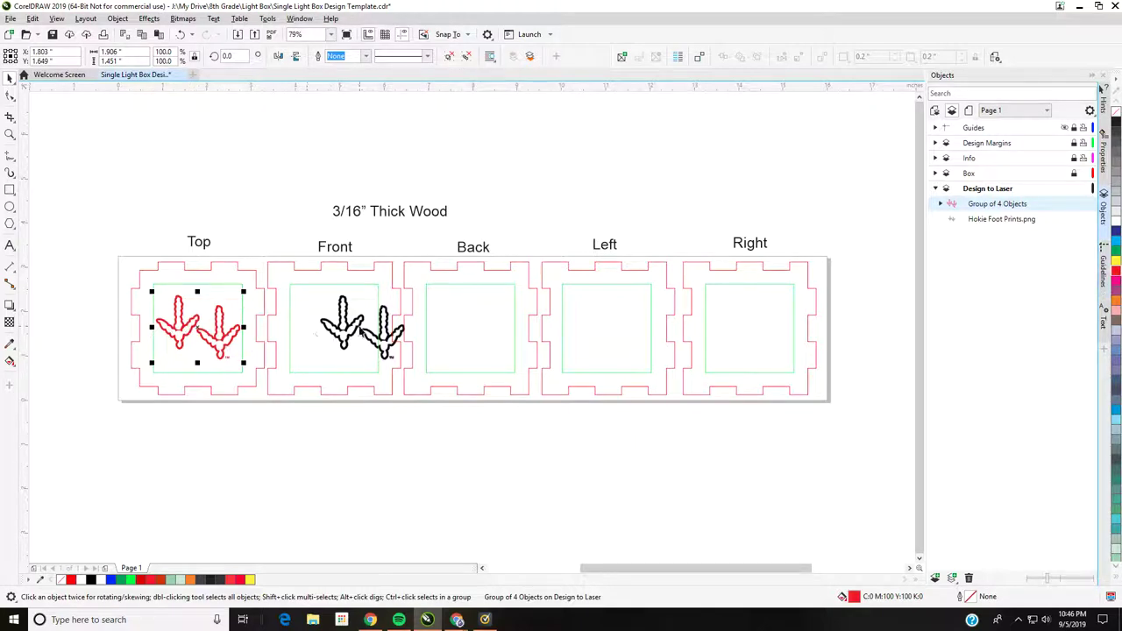
- Delete the original footprints bitmap from the Front panel and save the drawing
click(359, 326)
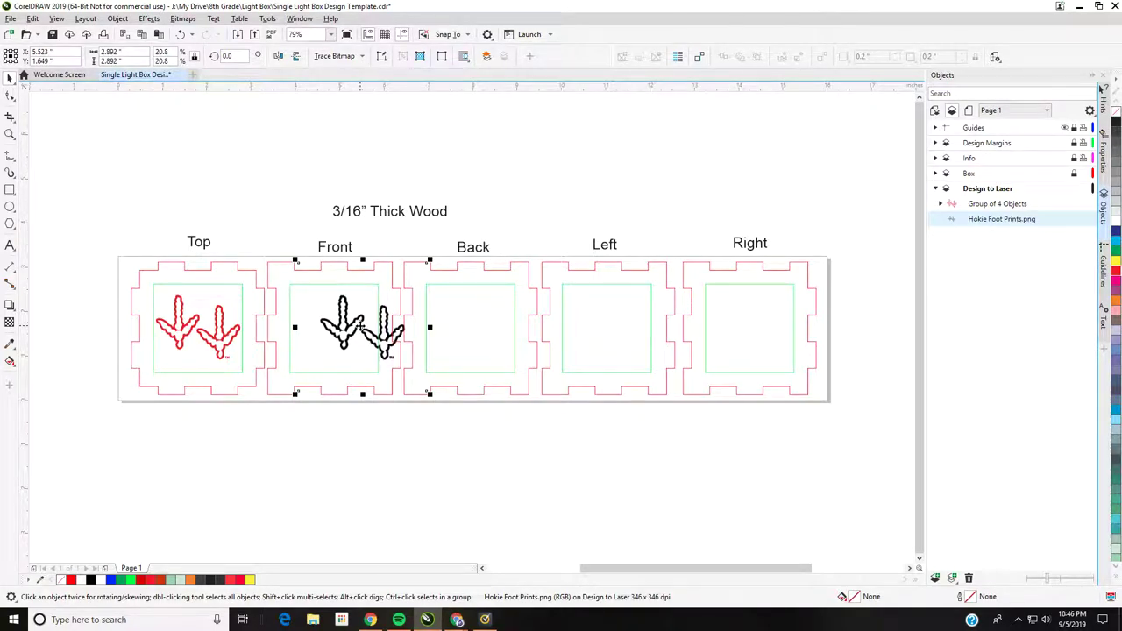
key(Delete)
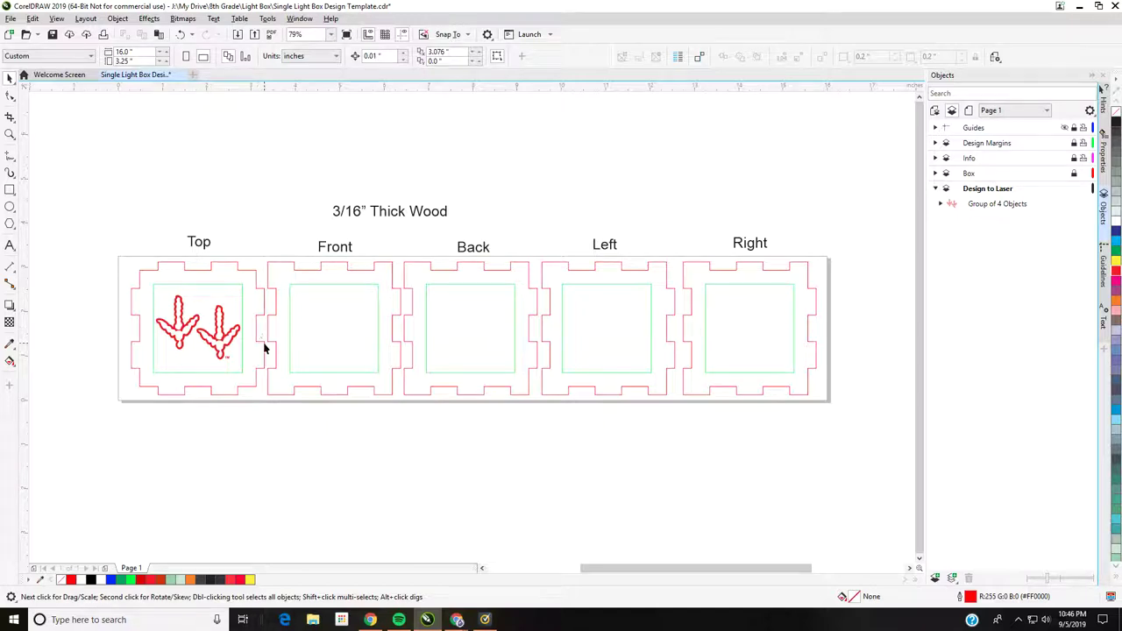
click(51, 35)
click(456, 620)
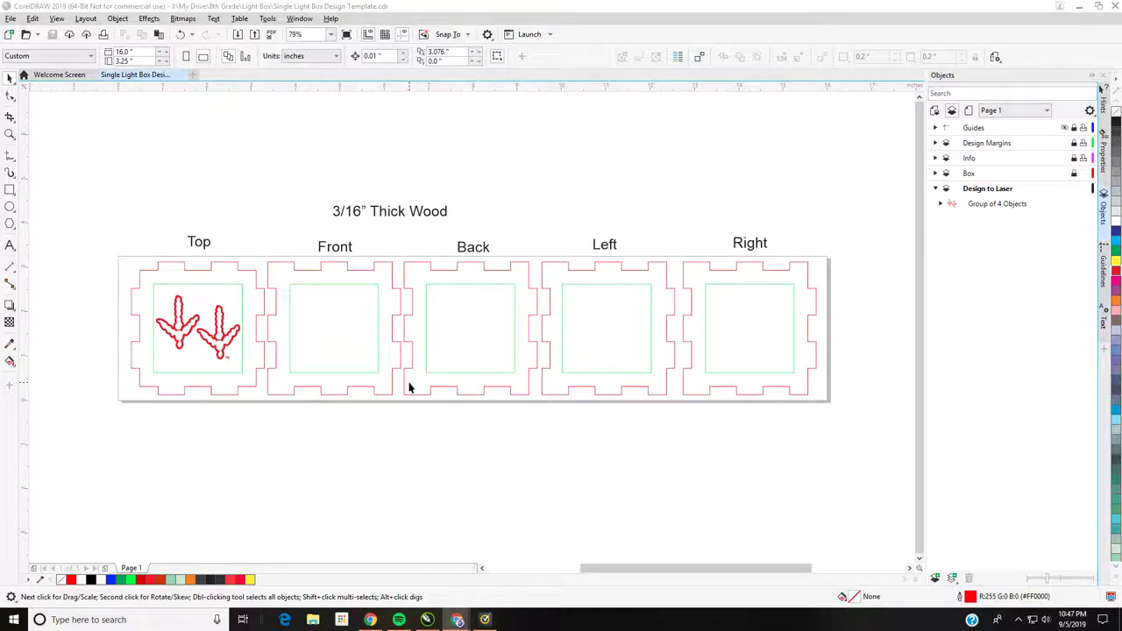
- Read the tool hints for the Crop, Freehand and Pick tools, leaving the Pick tool active
click(1104, 113)
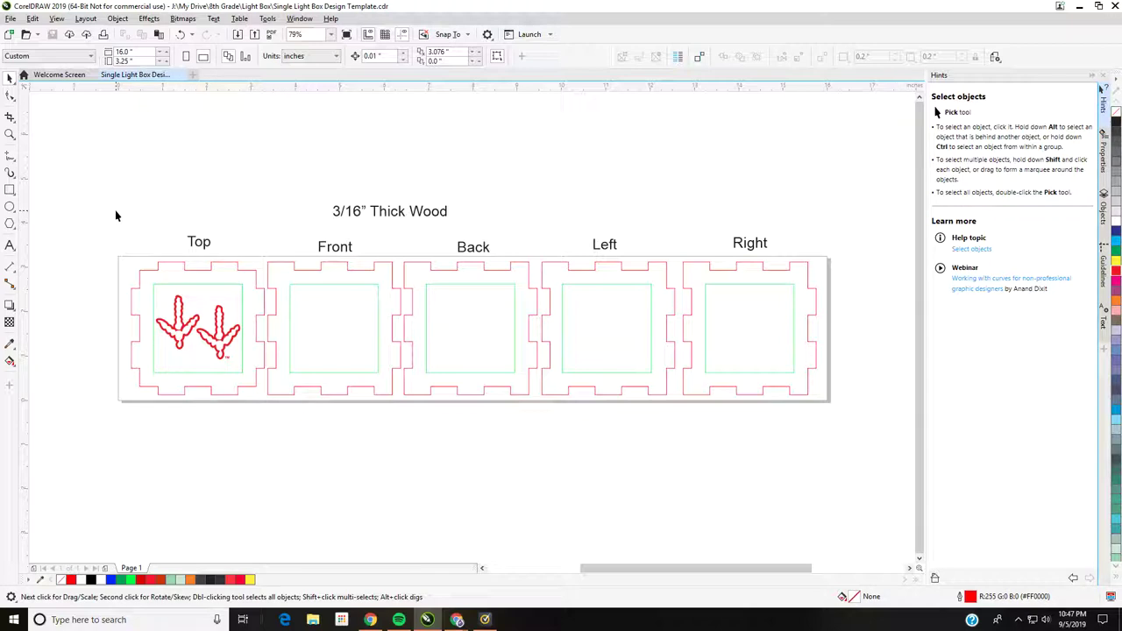
click(11, 115)
click(11, 116)
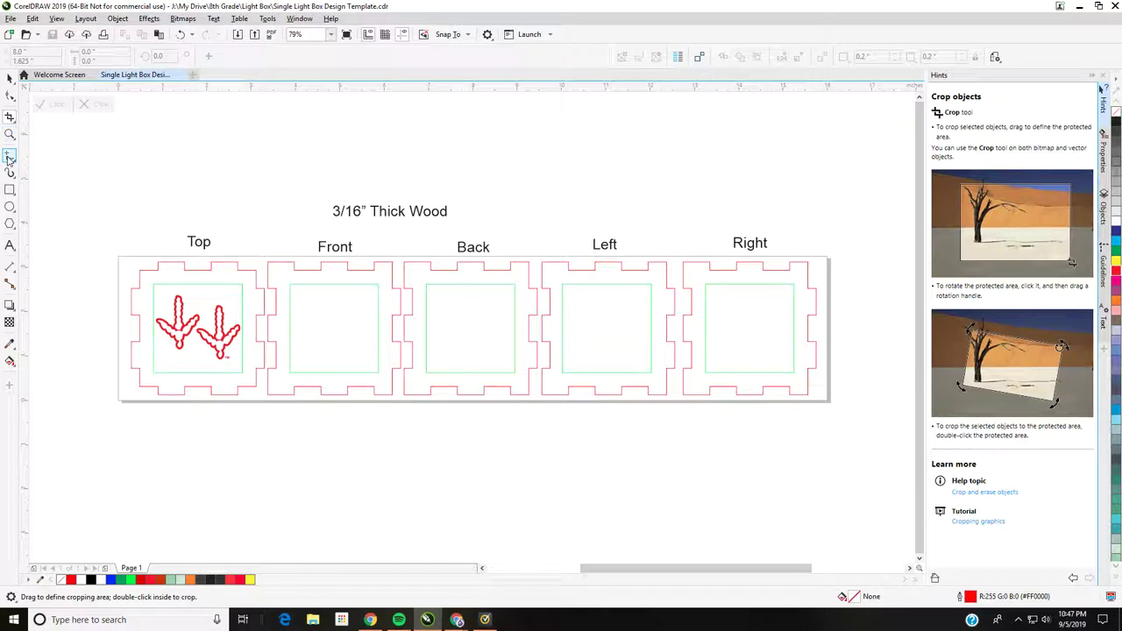
click(10, 156)
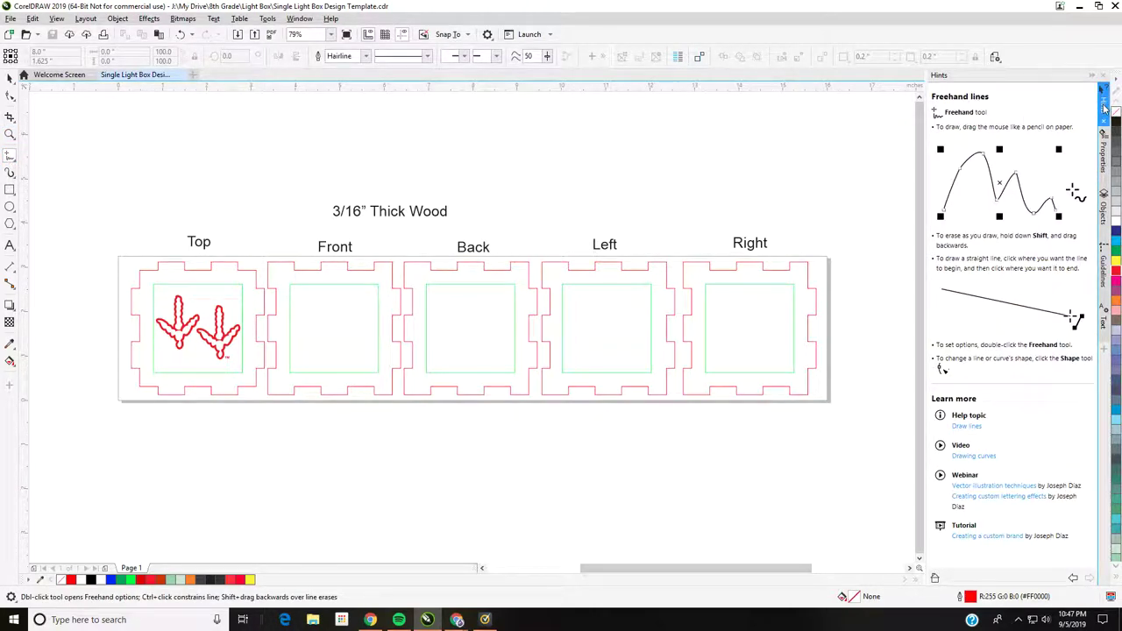
click(9, 77)
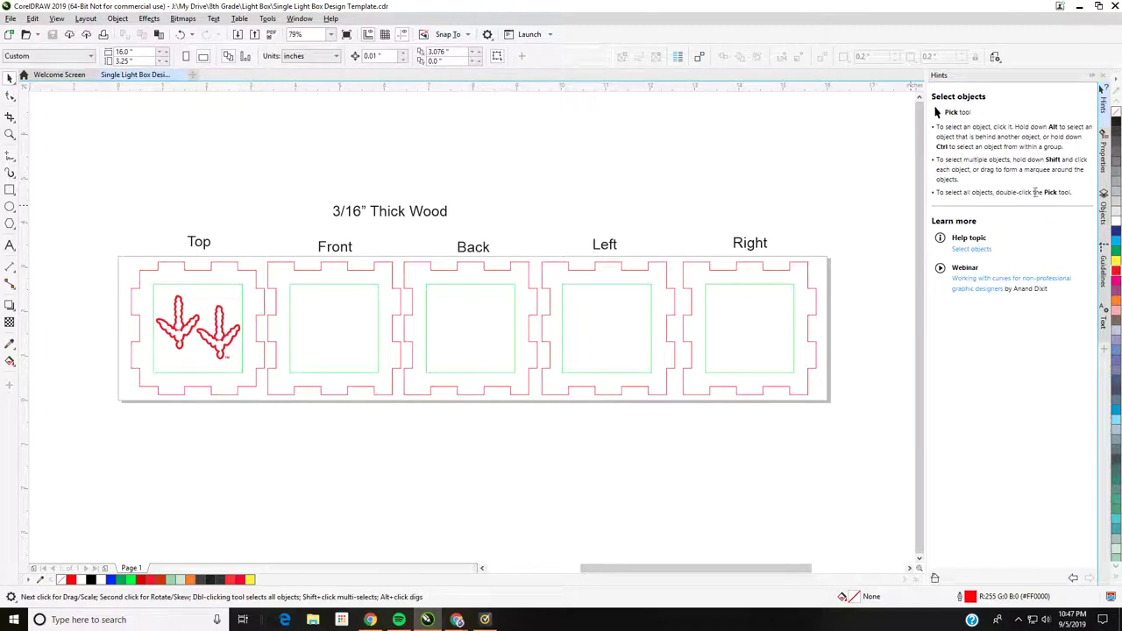
- Open the outline properties of the traced footprints group on the Top panel
click(1106, 161)
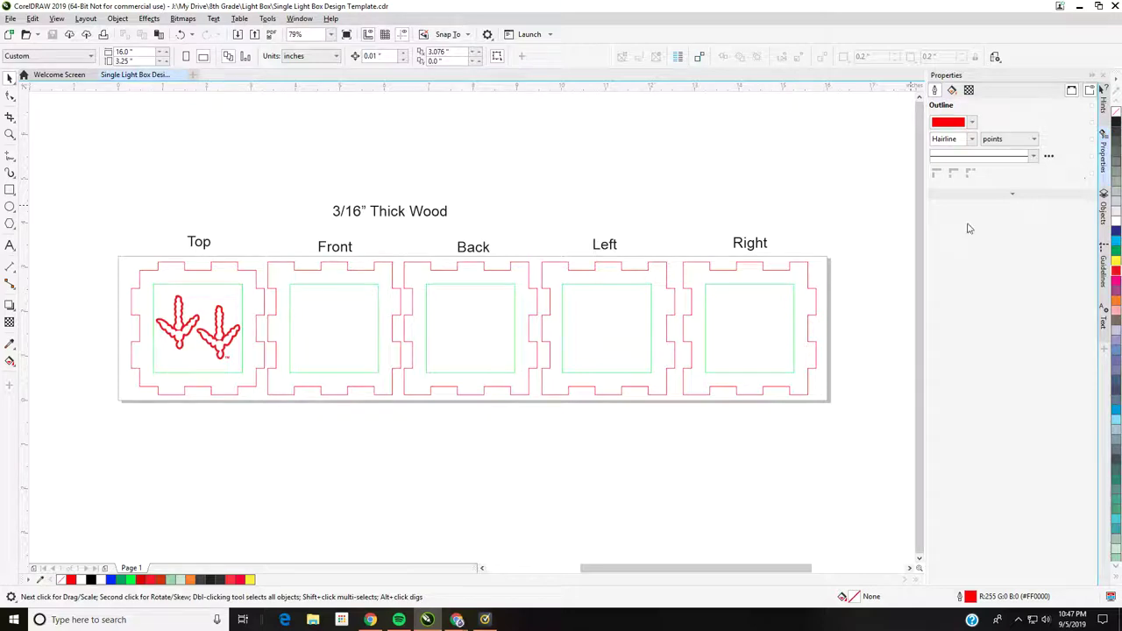
click(218, 330)
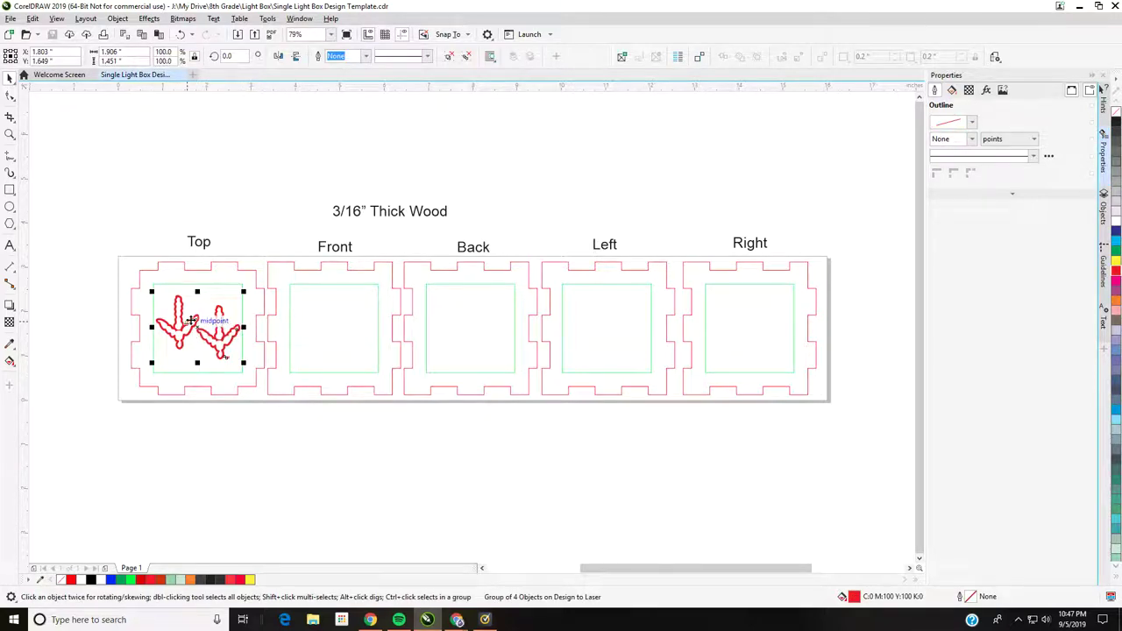
click(331, 35)
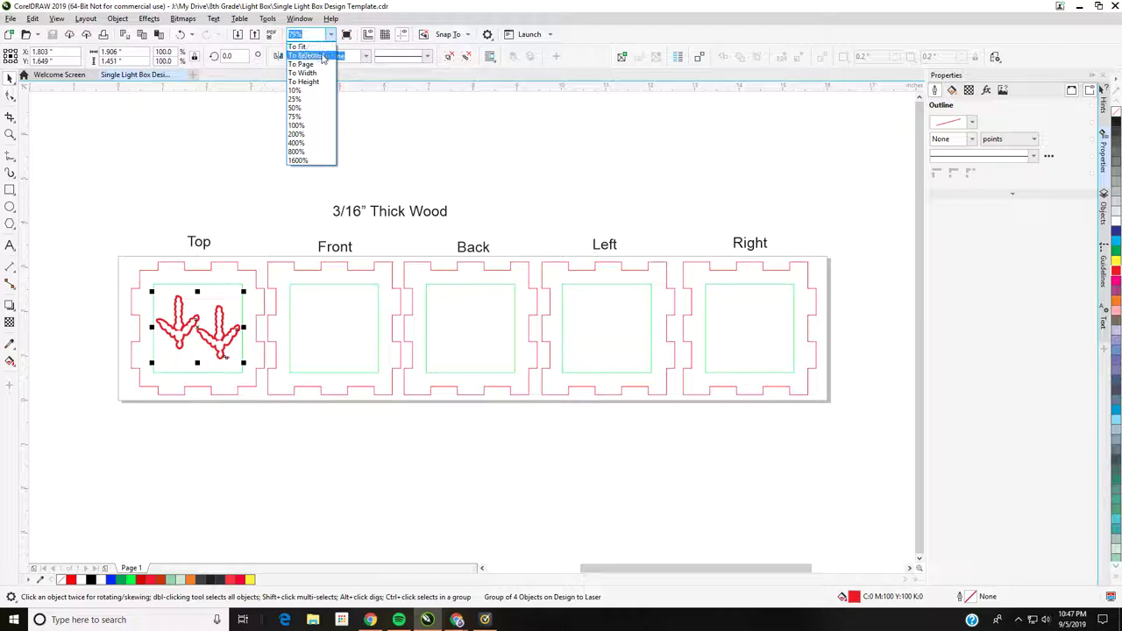
click(323, 56)
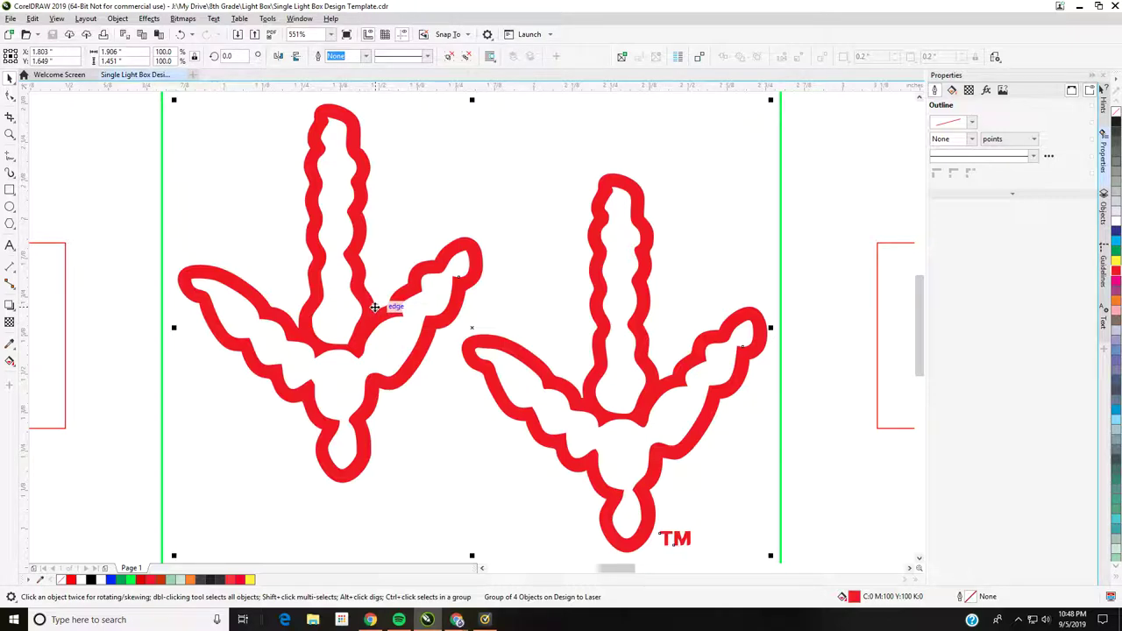
scroll(374, 307, down, 5)
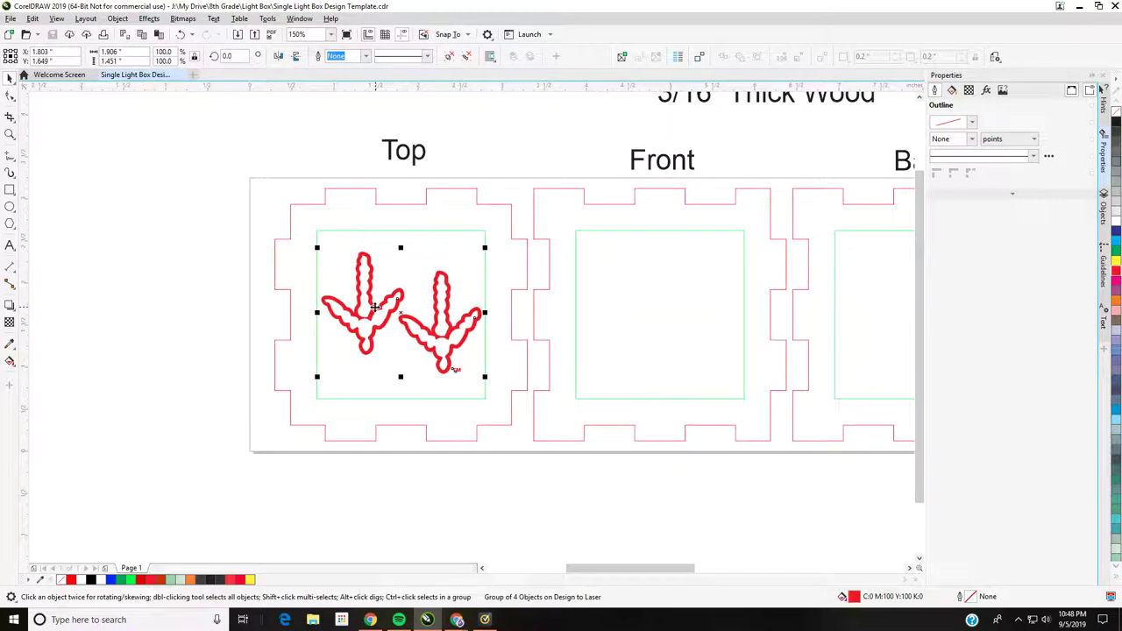
scroll(375, 307, up, 3)
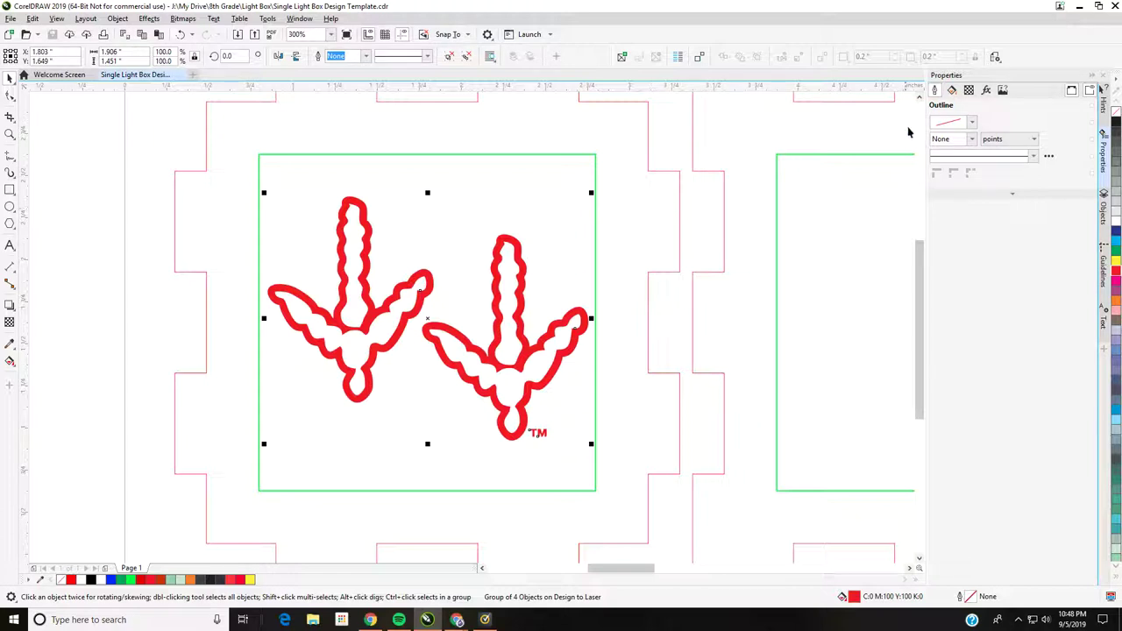
- Give the traced footprints group an outline in RGB red with values 255, 0, 0 (#FF0000)
click(971, 123)
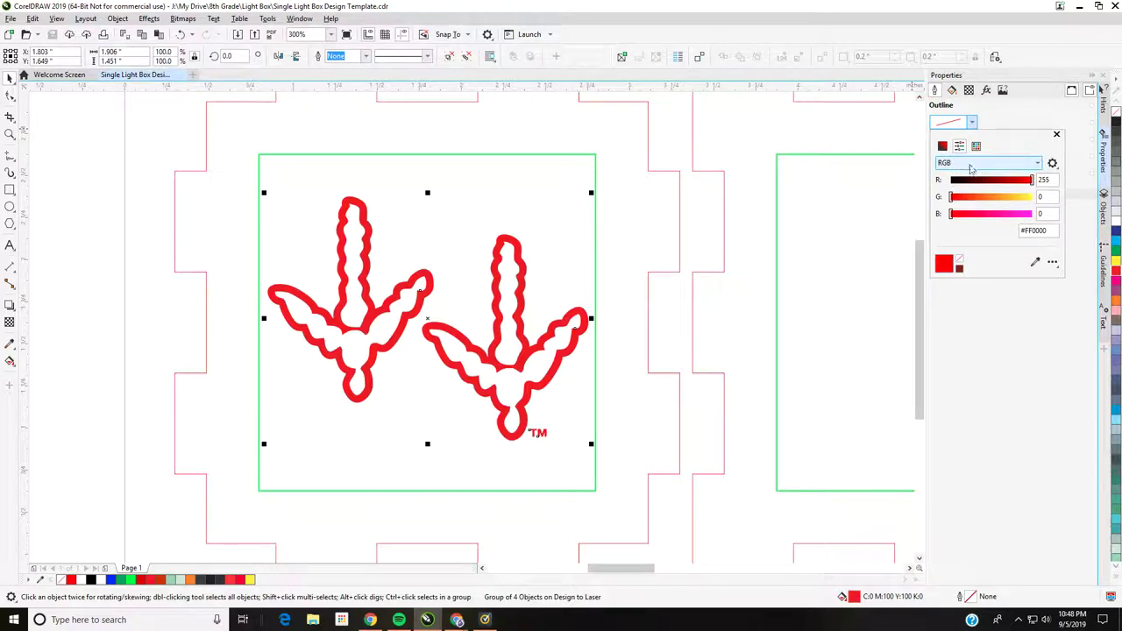
click(964, 164)
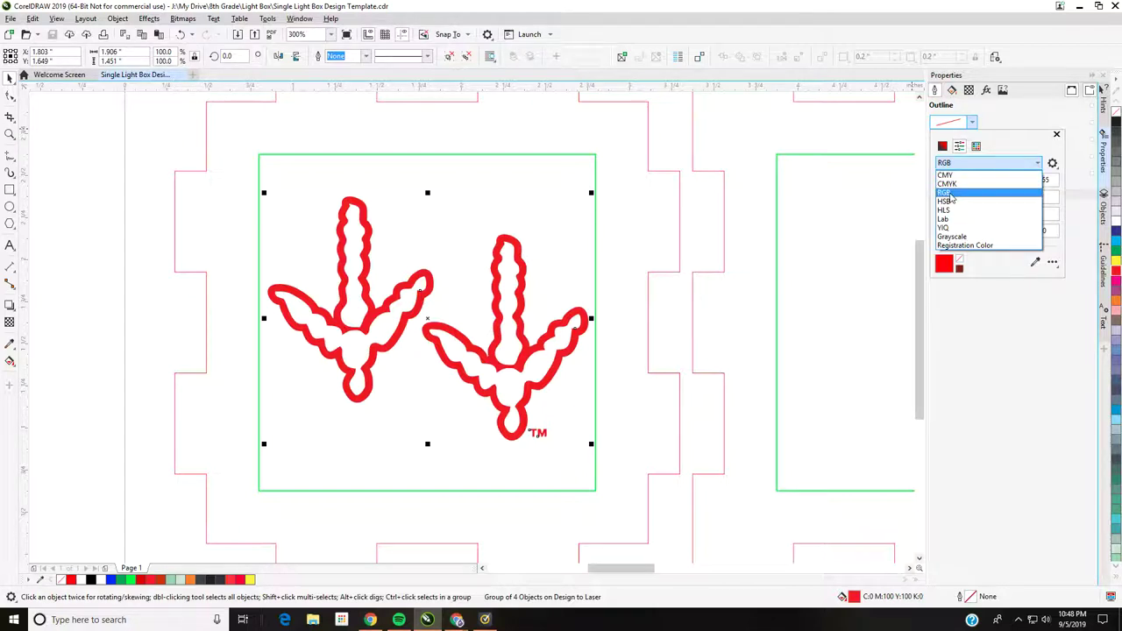
click(948, 194)
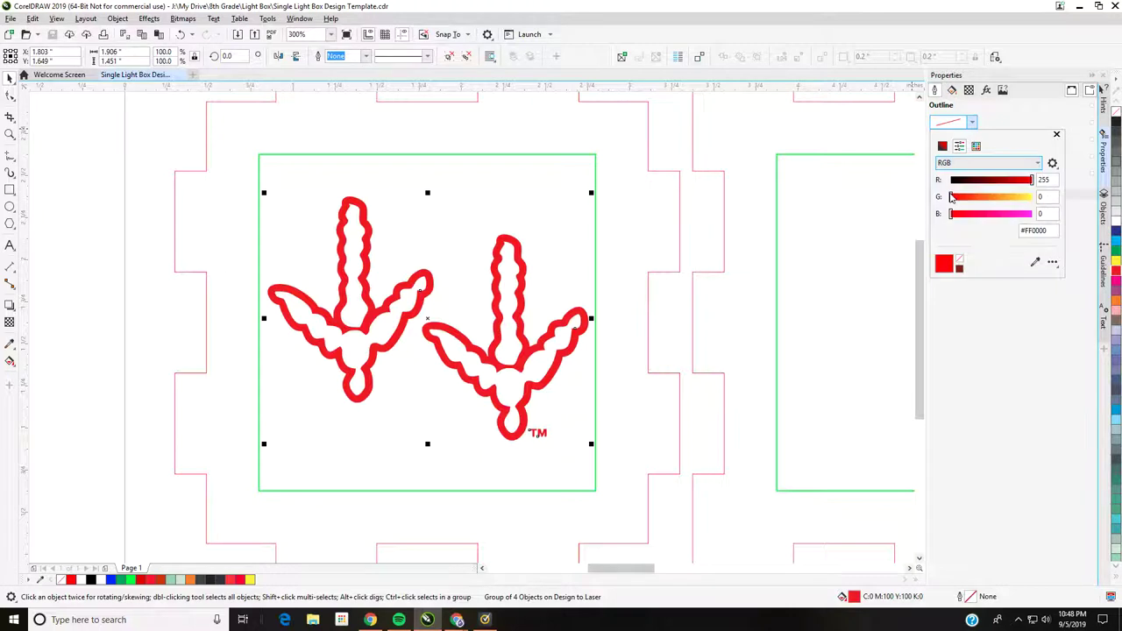
mouse_move(1031, 182)
mouse_down()
mouse_move(948, 184)
mouse_move(1032, 181)
mouse_up()
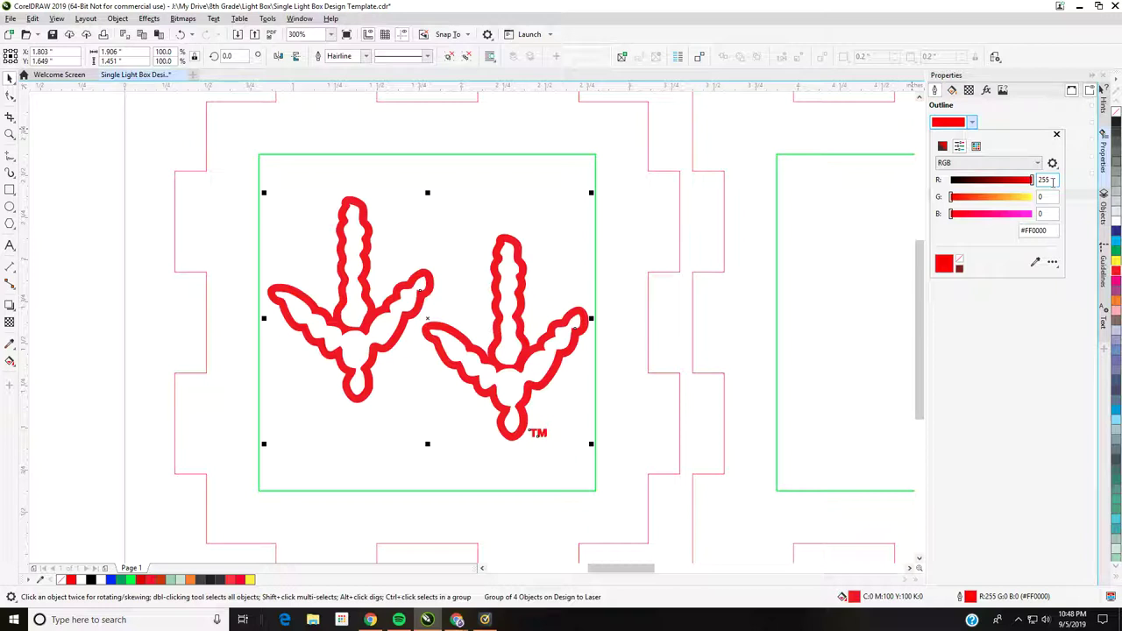
click(1041, 196)
click(1051, 231)
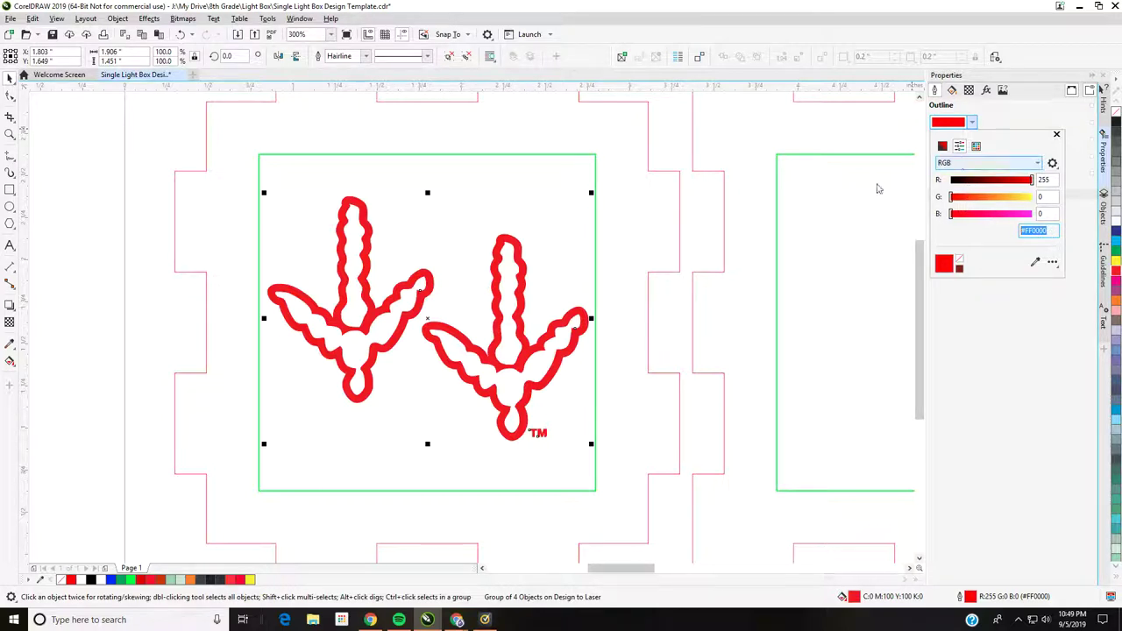
click(943, 148)
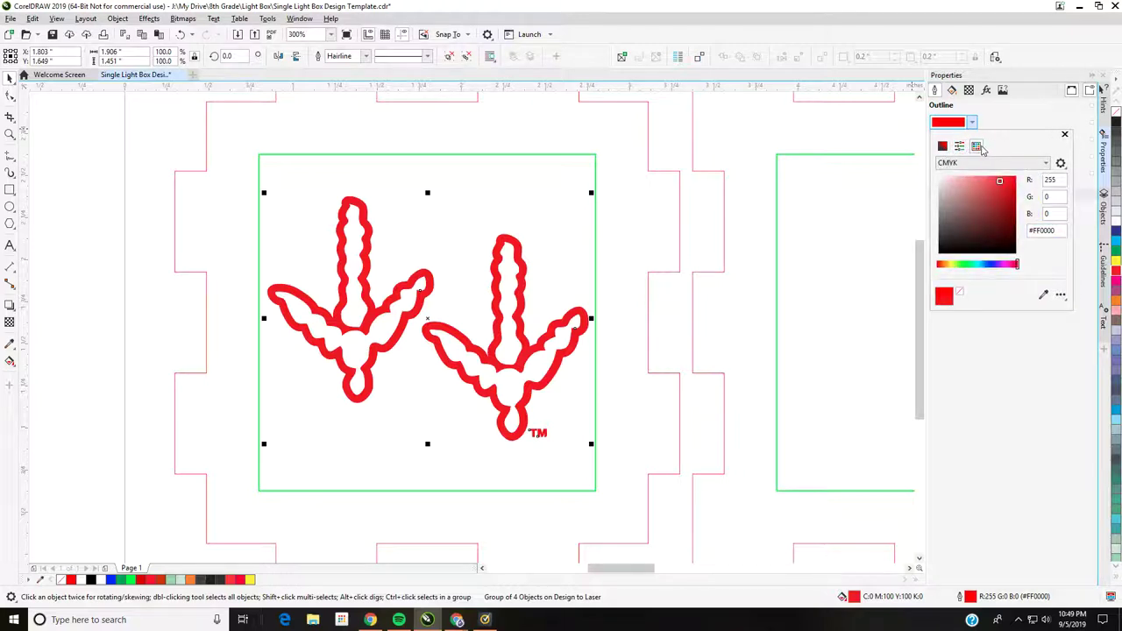
click(977, 146)
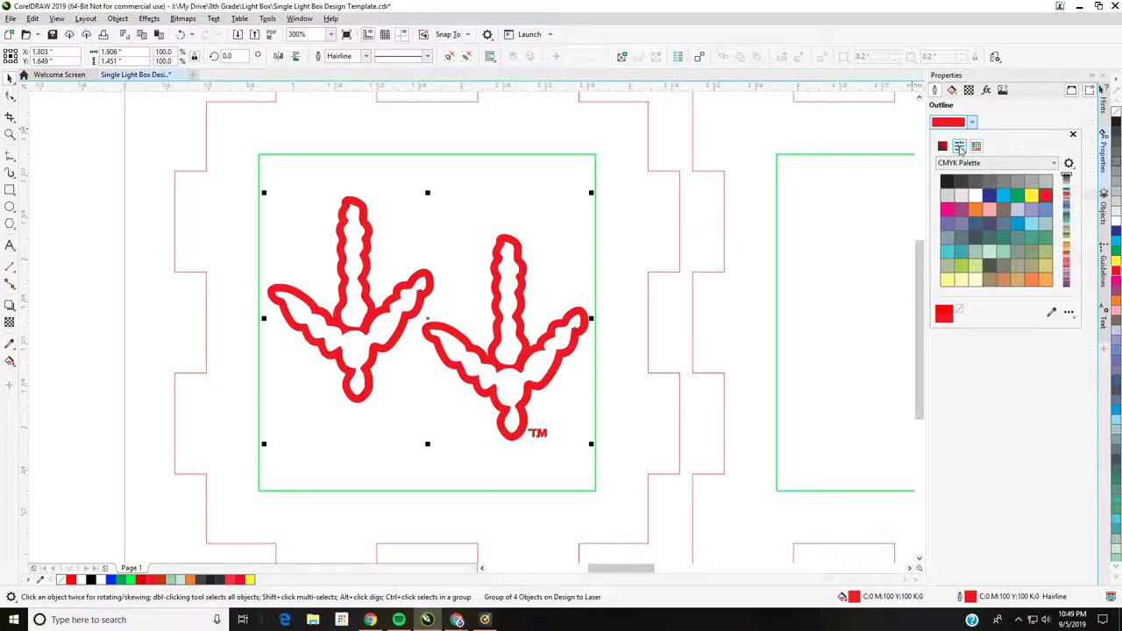
click(960, 149)
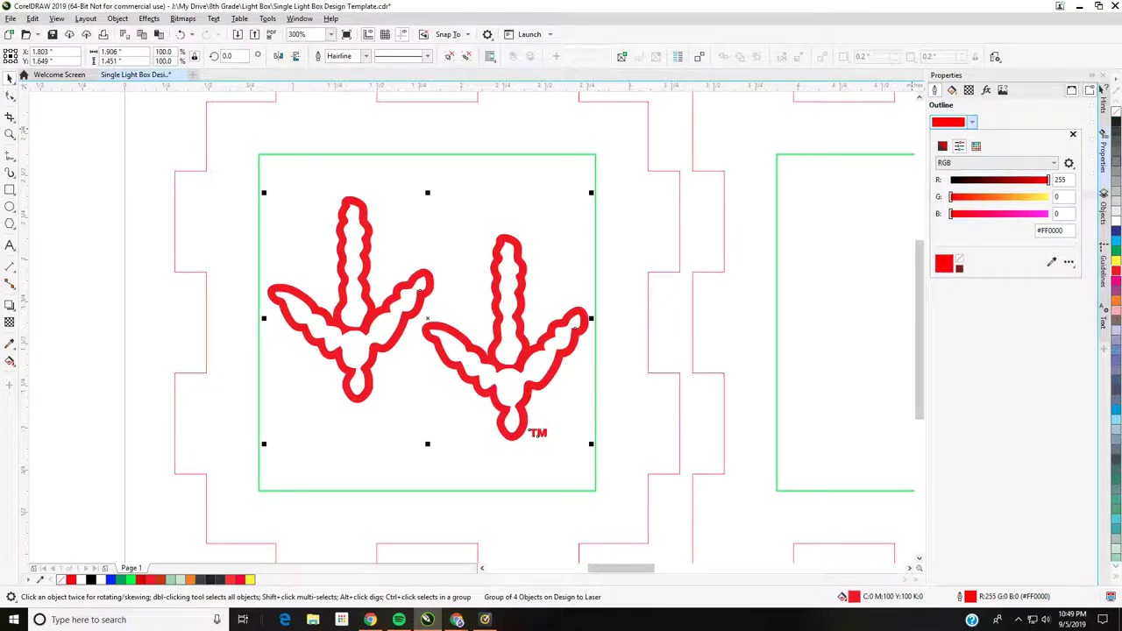
key(Escape)
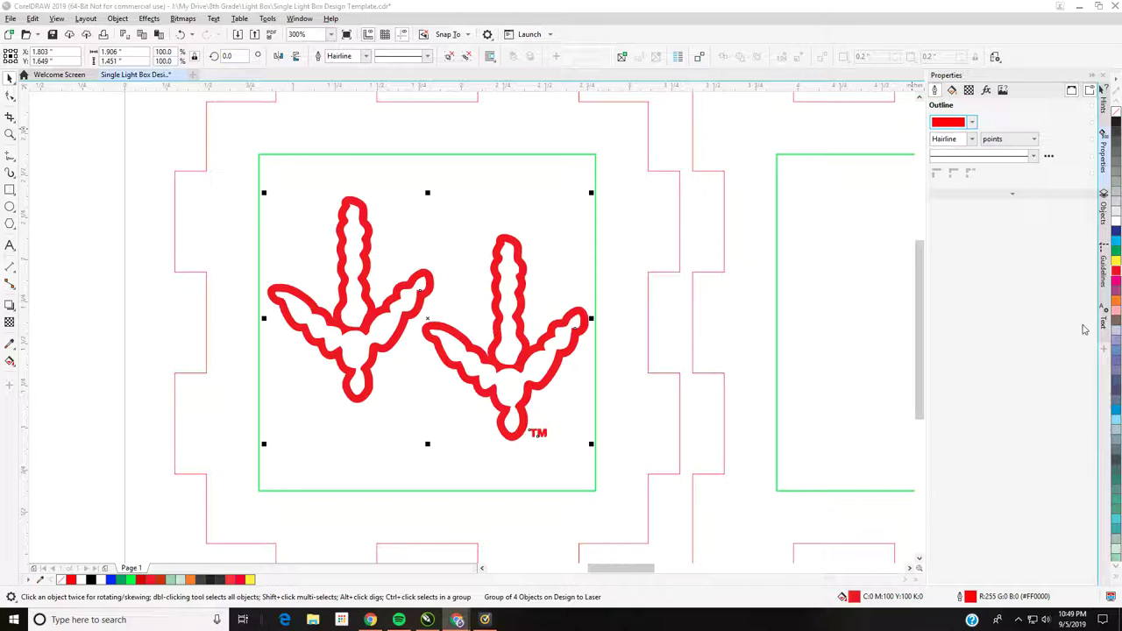
- Set the outline width of the traced footprints group to 0.5 pt
click(513, 304)
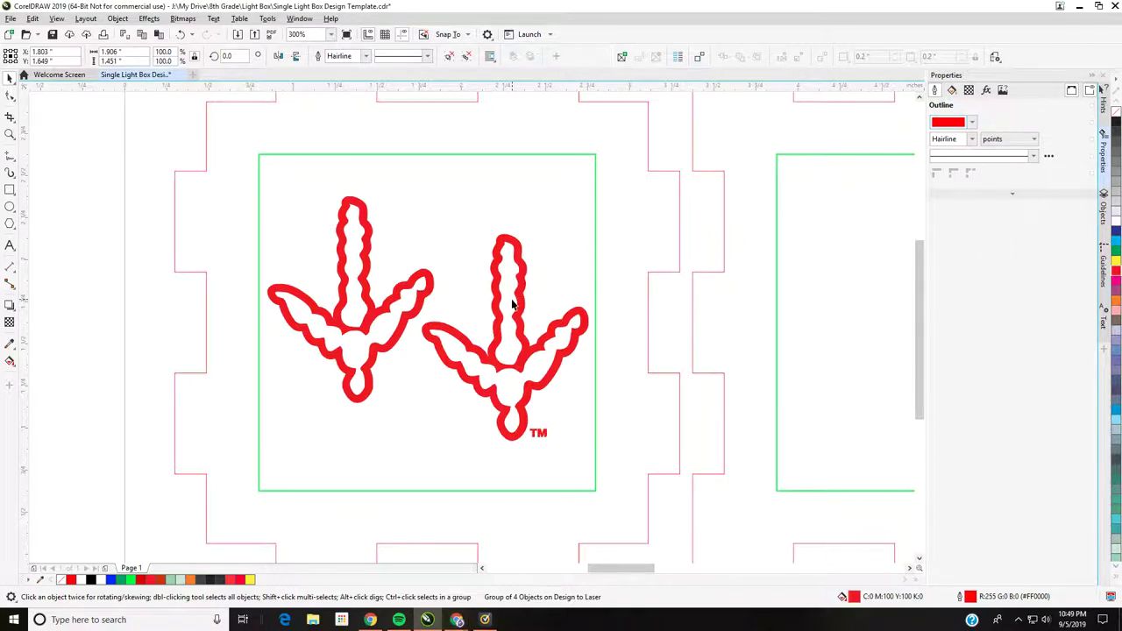
click(517, 305)
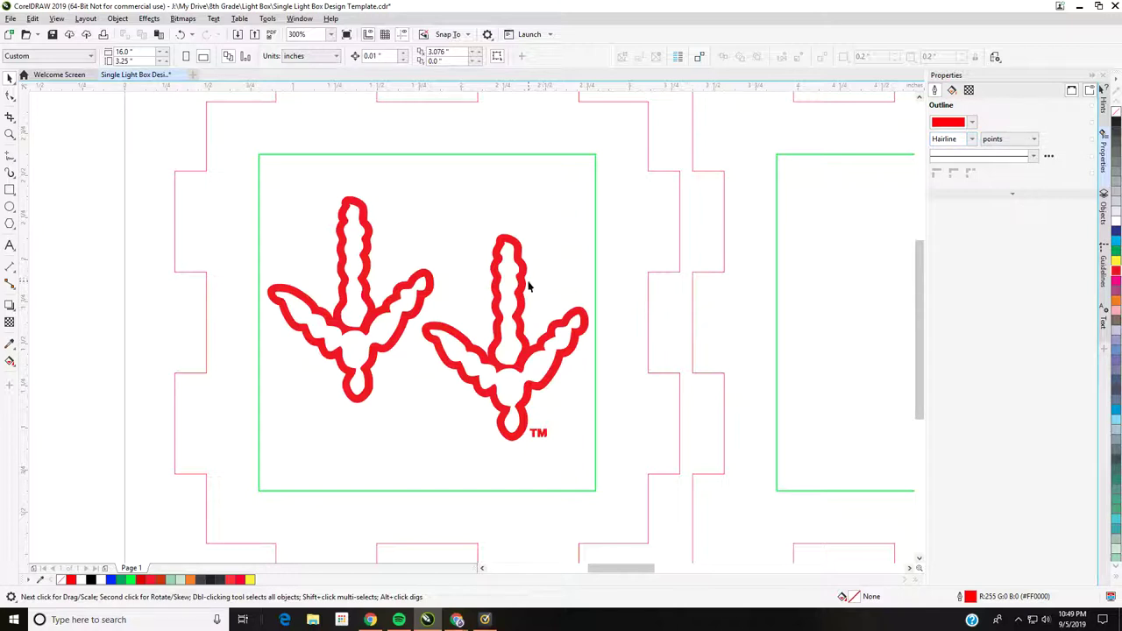
click(522, 284)
click(973, 140)
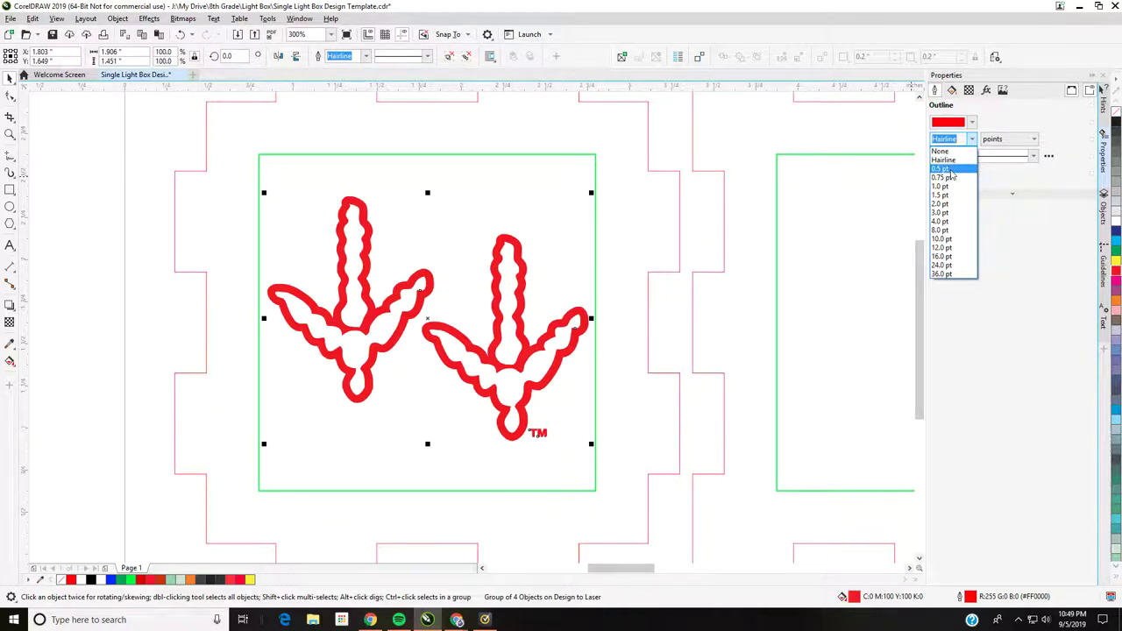
click(942, 168)
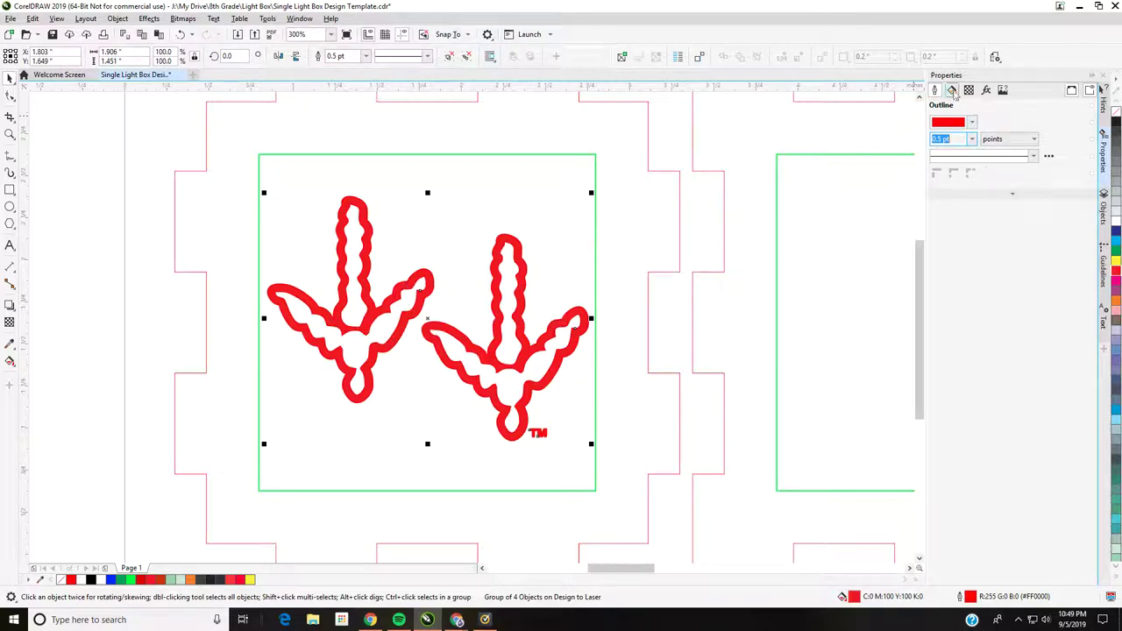
- Remove the fill from the traced footprints group on the Top panel, leaving only its outline
click(952, 91)
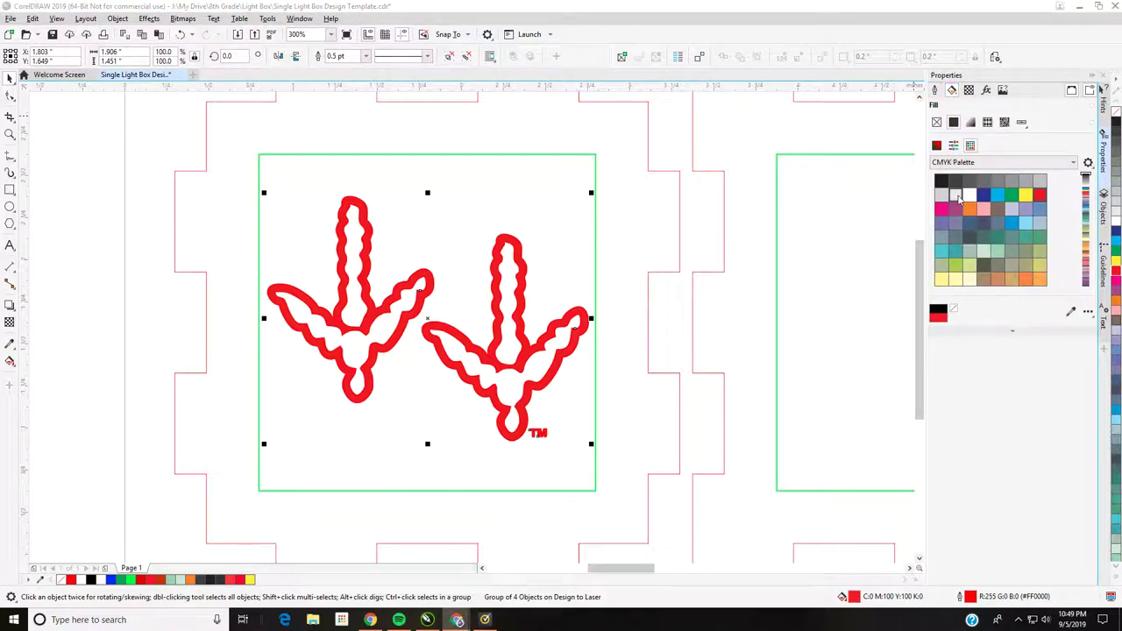
click(941, 183)
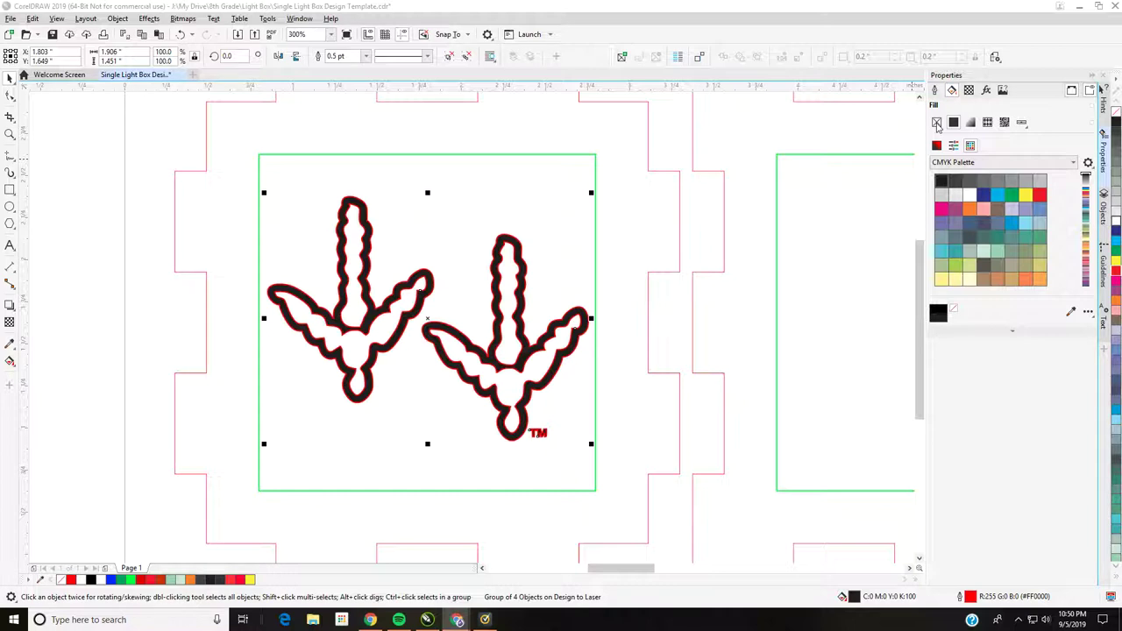
click(936, 123)
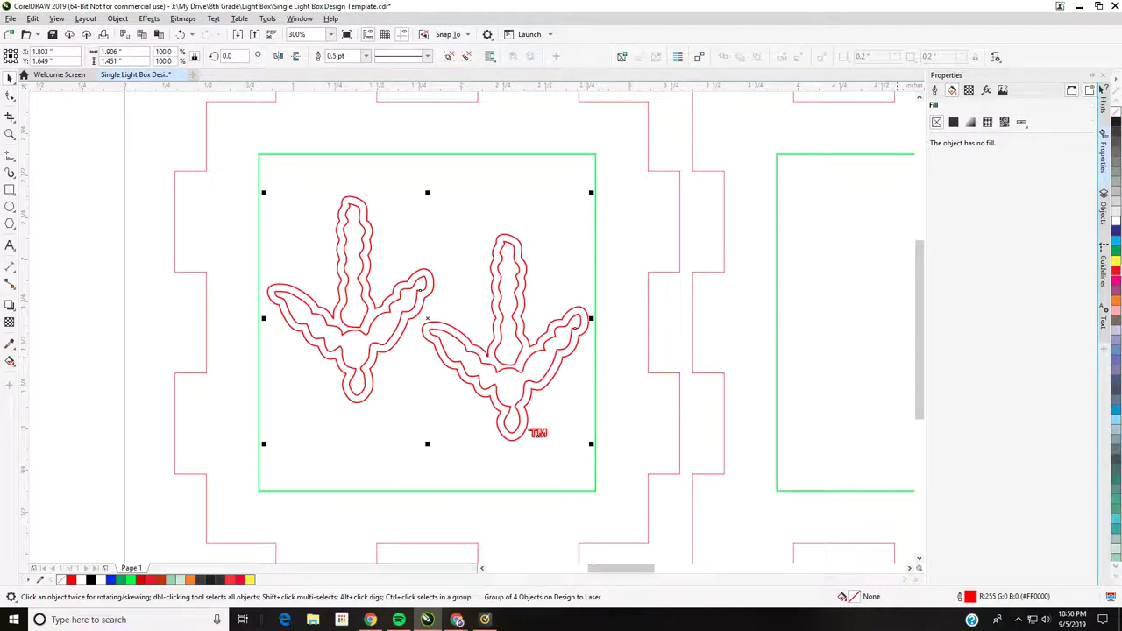
- Save the light box template with the outlined footprints design
key(alt+Tab)
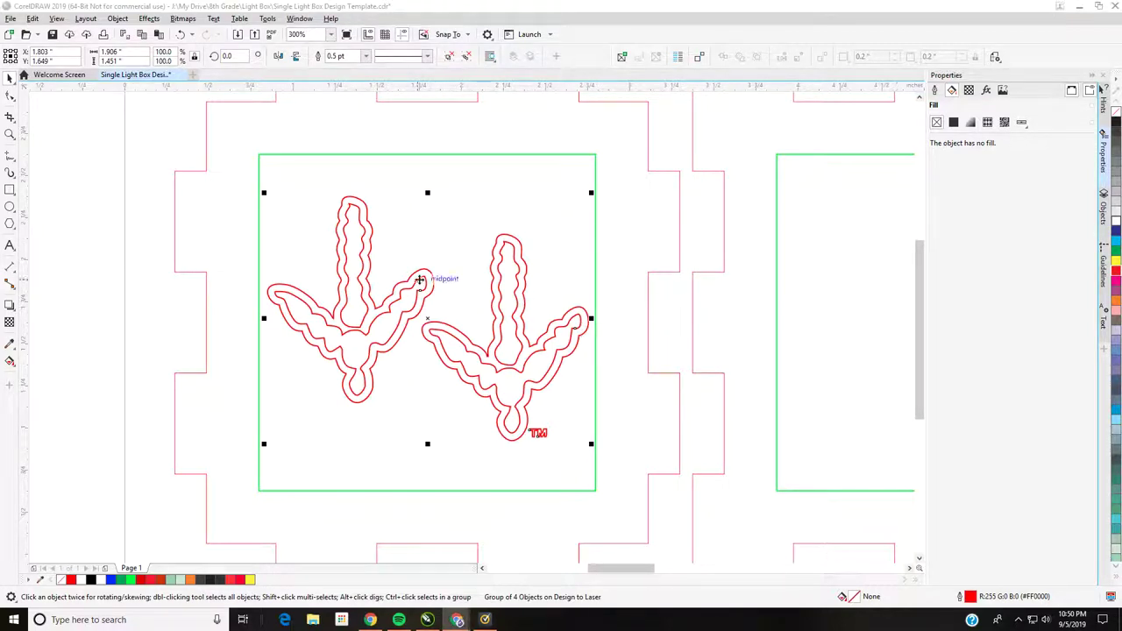
click(53, 35)
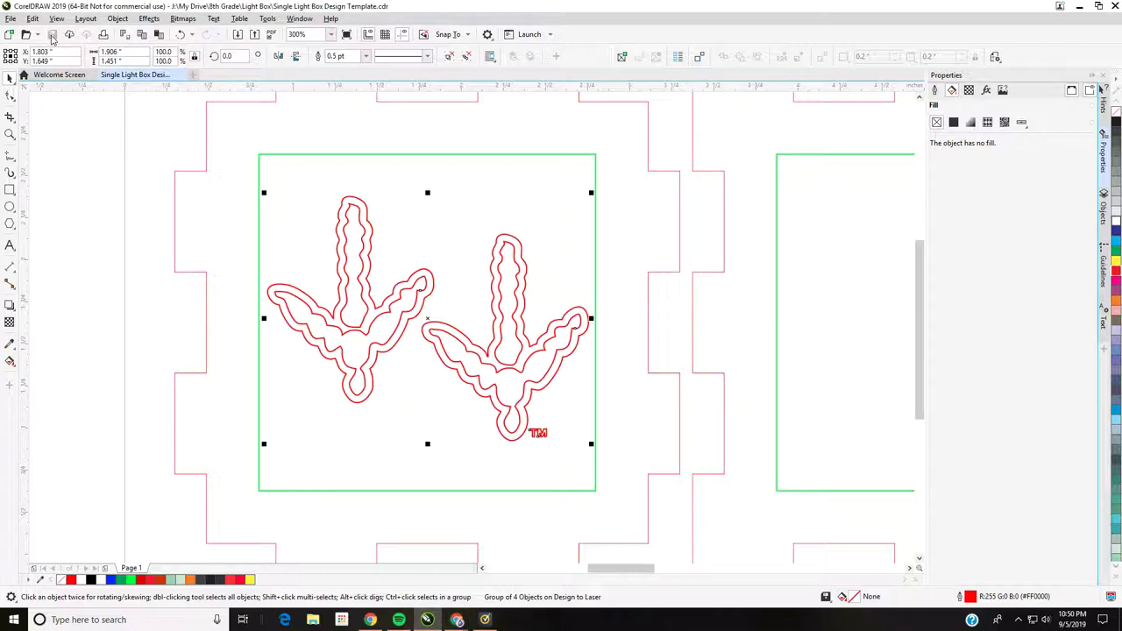
key(alt+Tab)
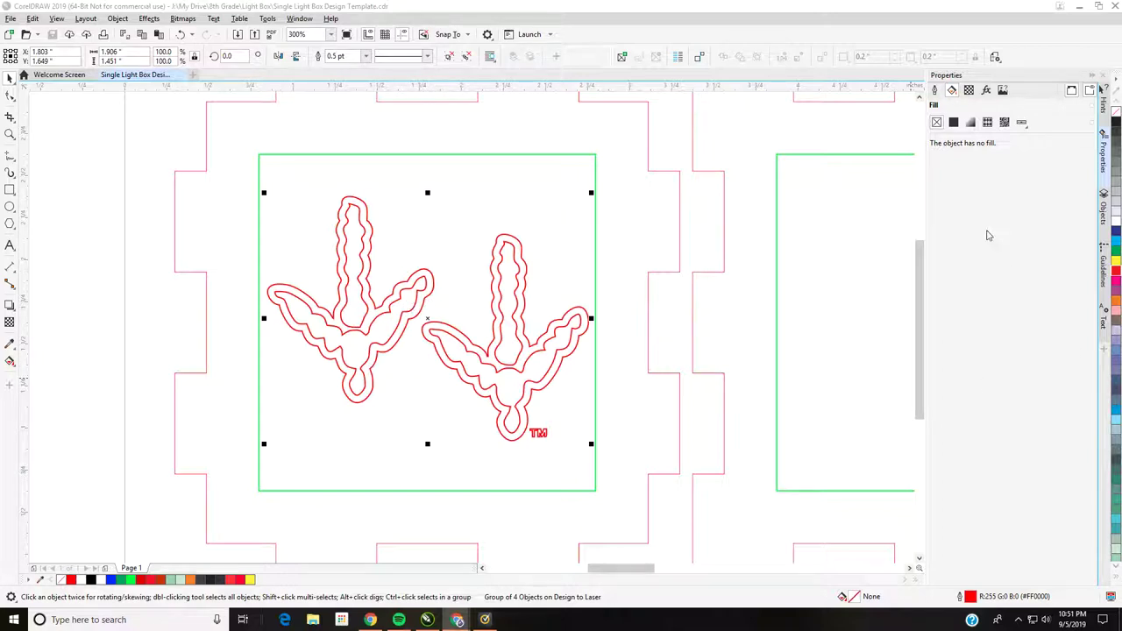
- Show the document's object list and ungroup the traced footprints group into individual curves on the Design to Laser layer
click(1104, 211)
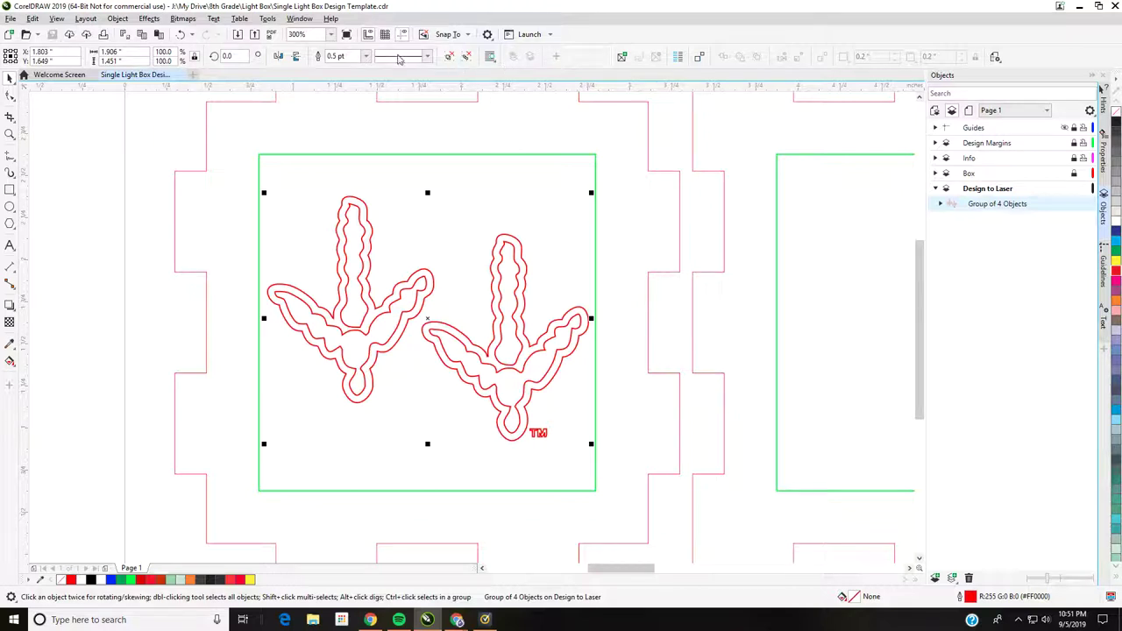
click(467, 60)
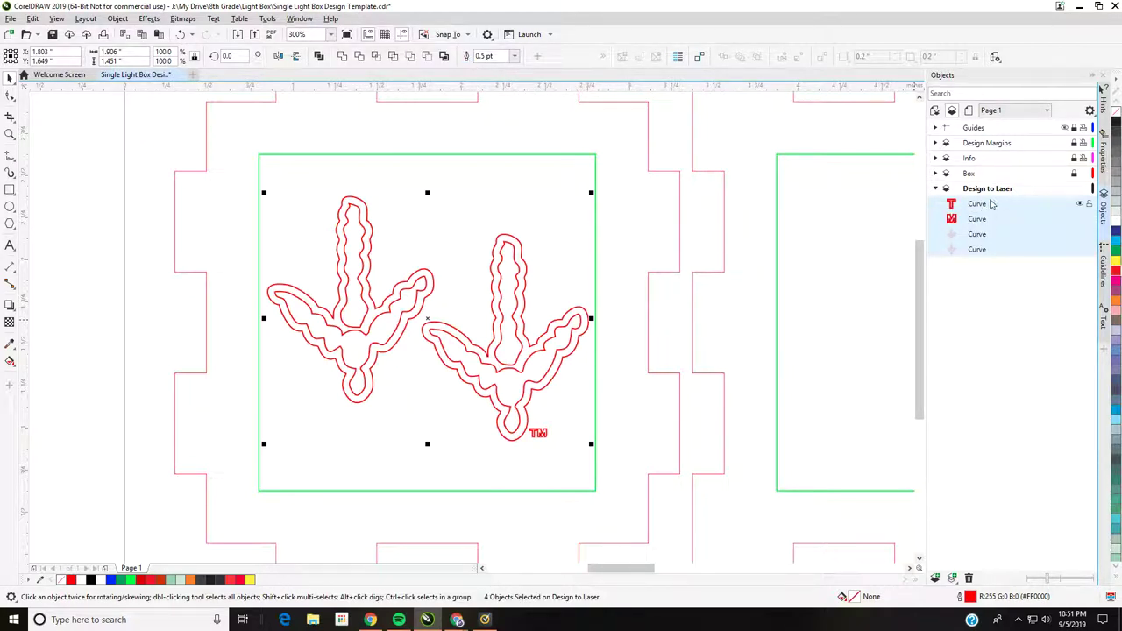
click(612, 429)
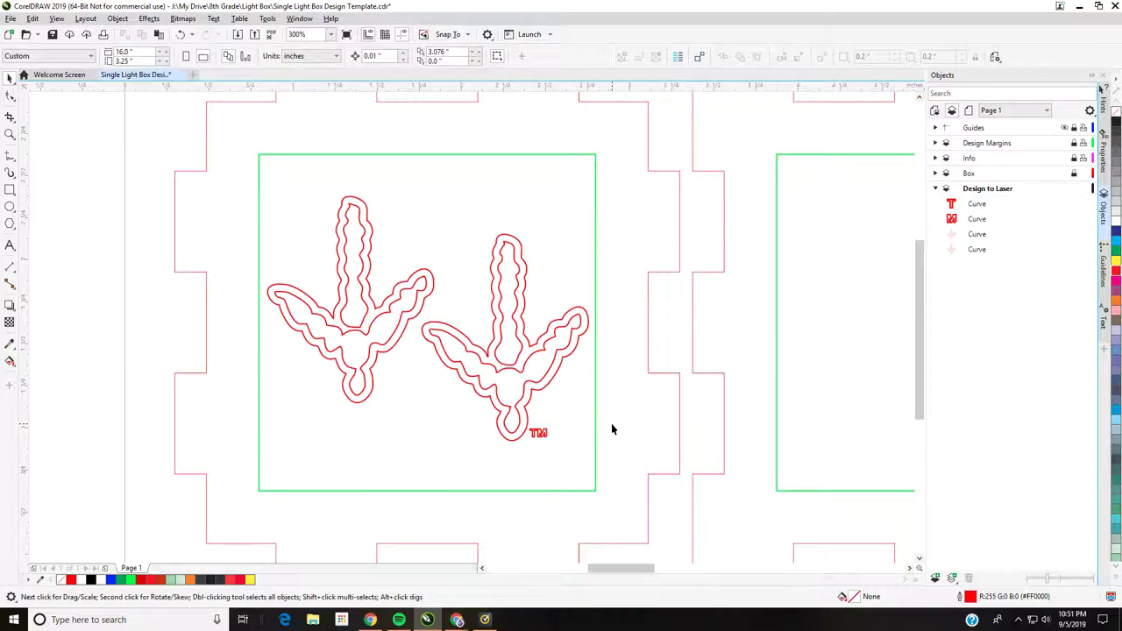
- Delete the T and M curves of the trademark symbol beside the right footprint
click(973, 205)
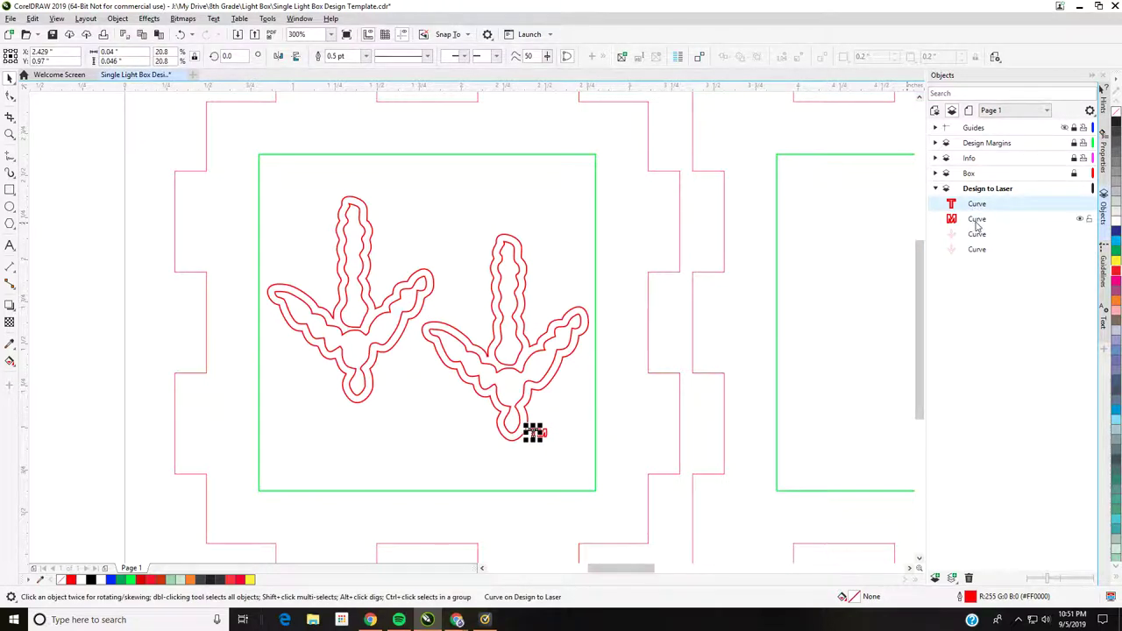
ctrl+click(976, 220)
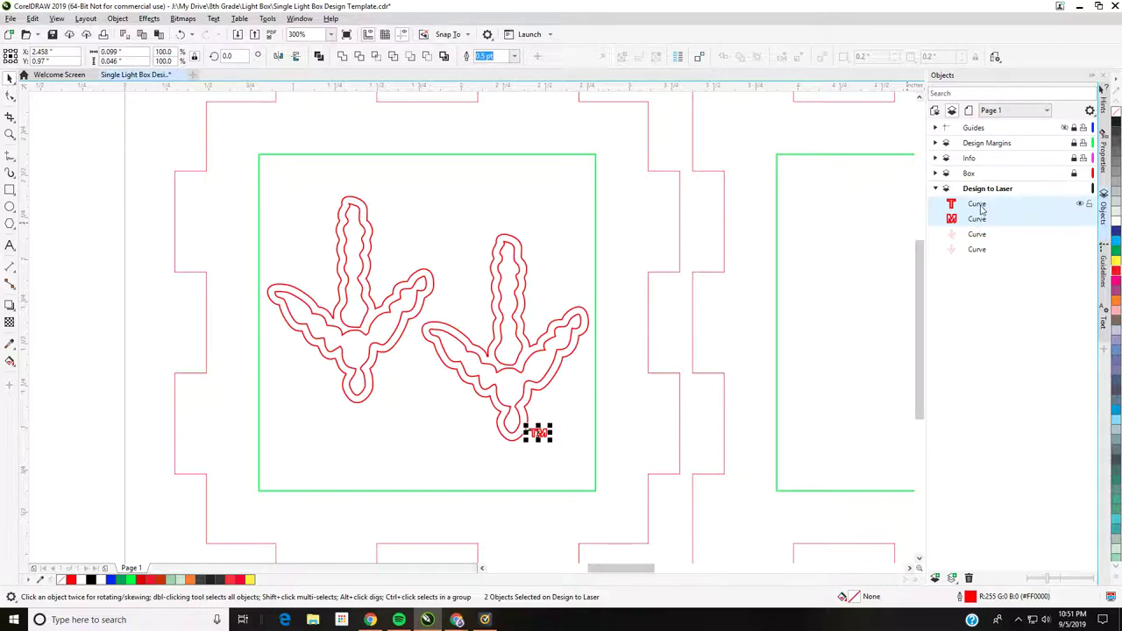
click(980, 209)
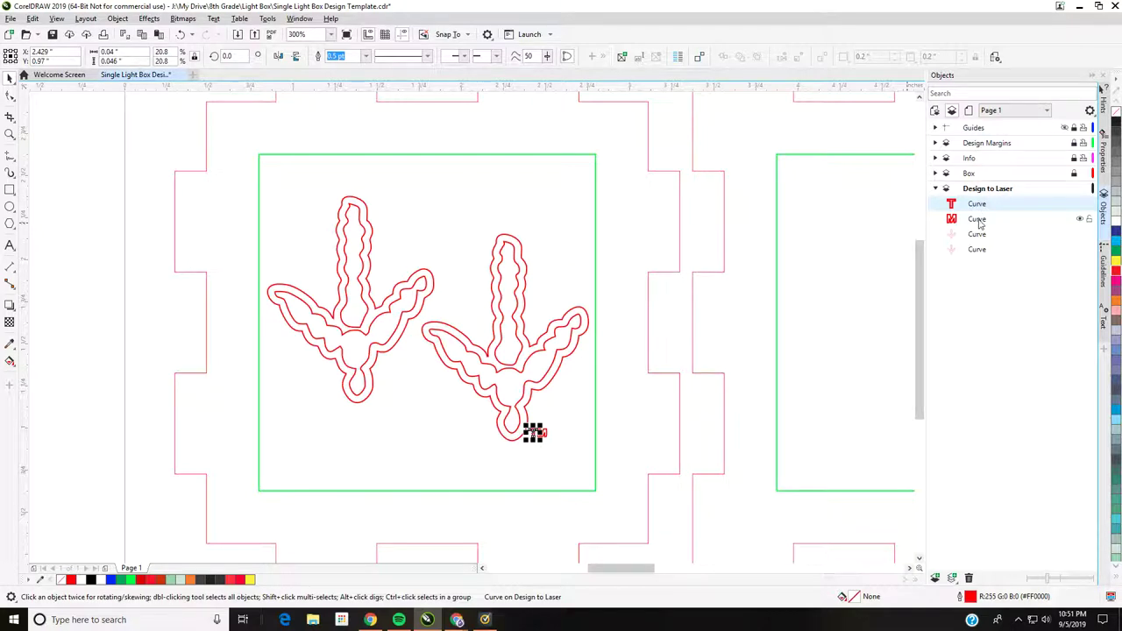
ctrl+click(978, 222)
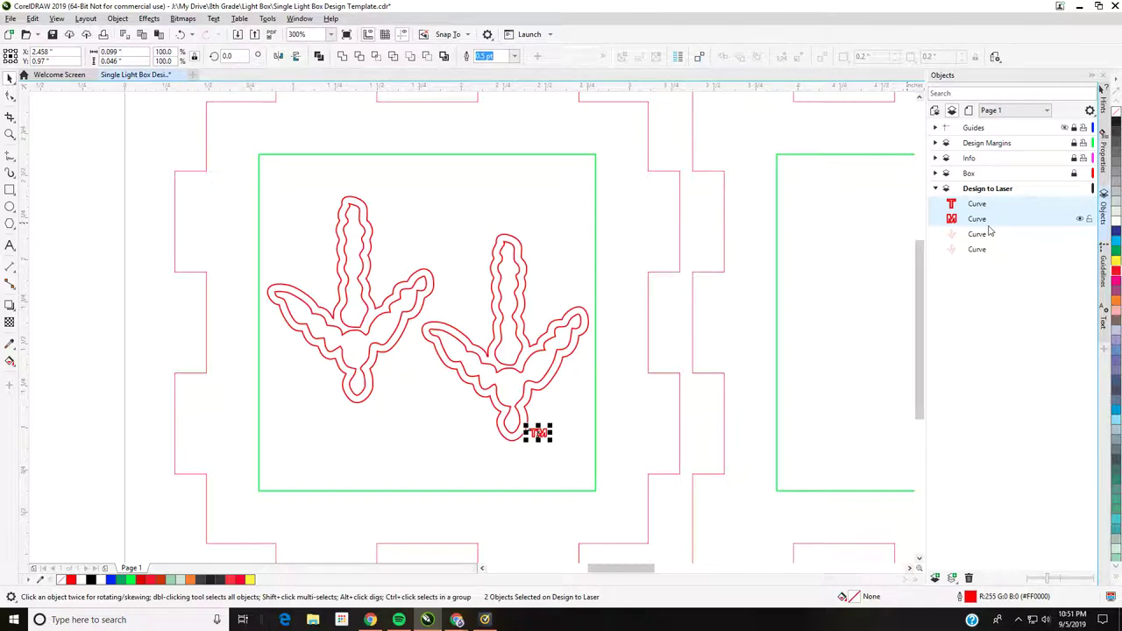
key(Delete)
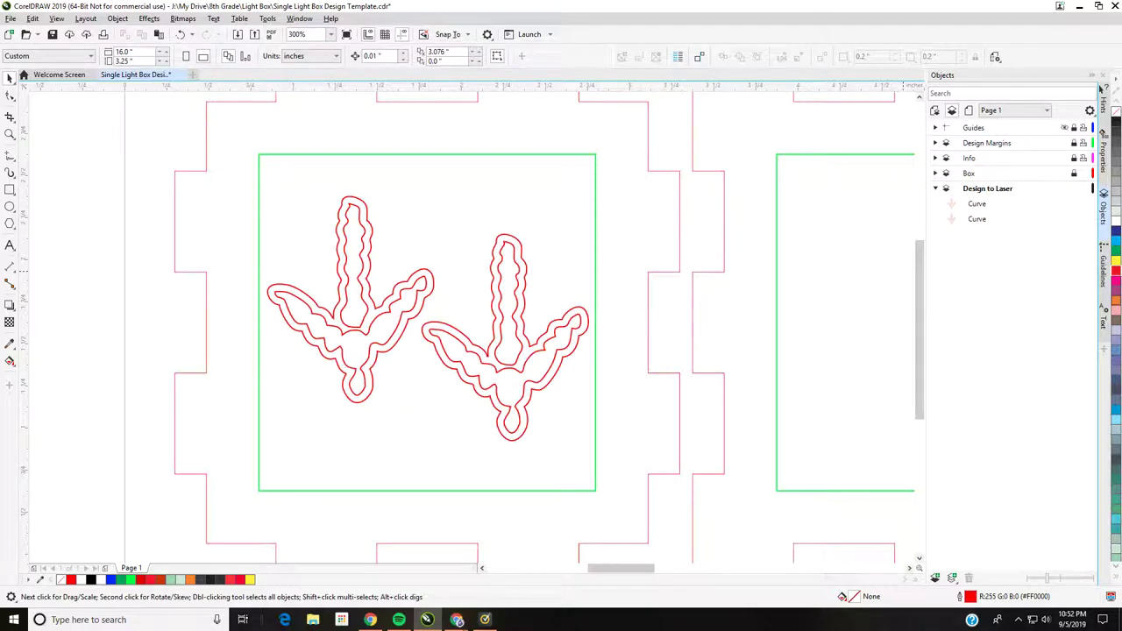
key(alt+Tab)
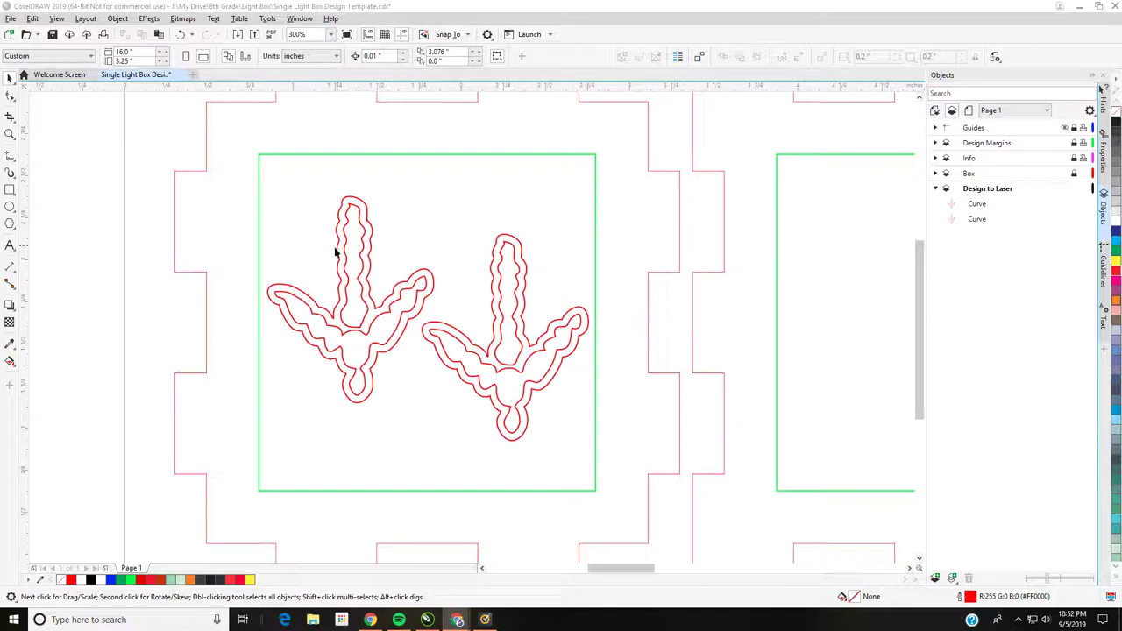
- Break apart the right footprint curve into its separate inner and outer curves
click(980, 205)
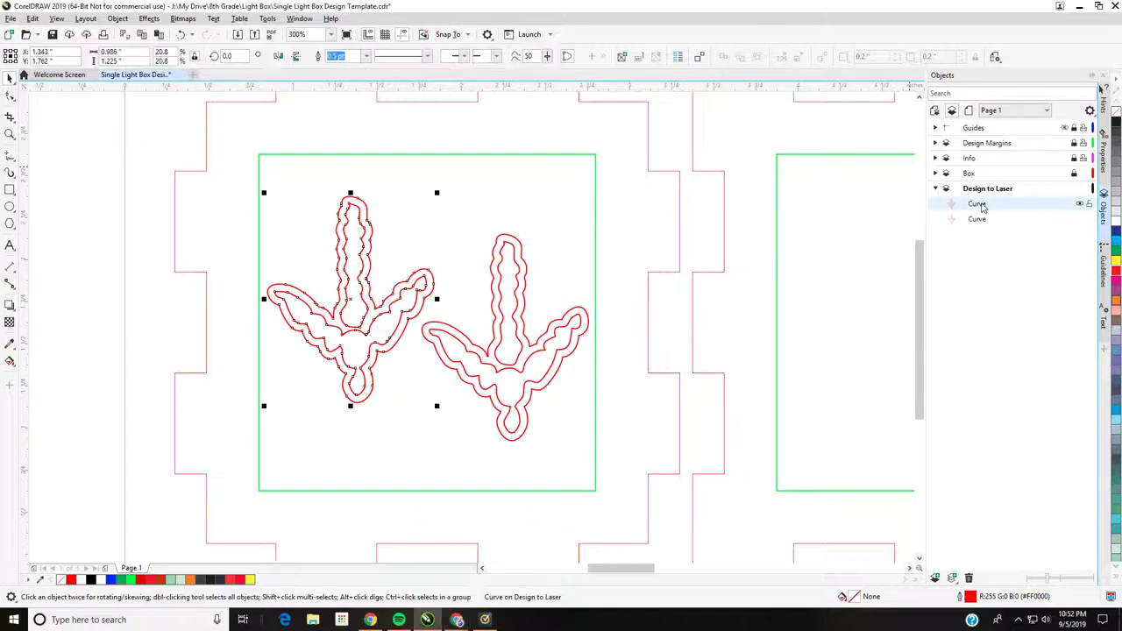
click(979, 219)
click(980, 204)
click(980, 219)
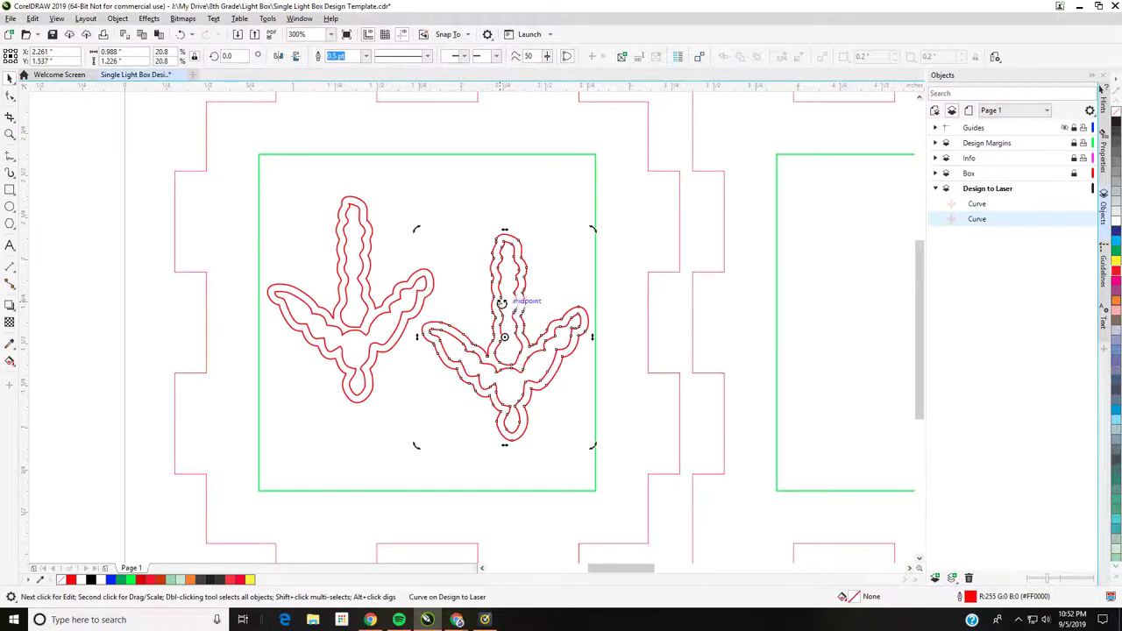
right_click(501, 303)
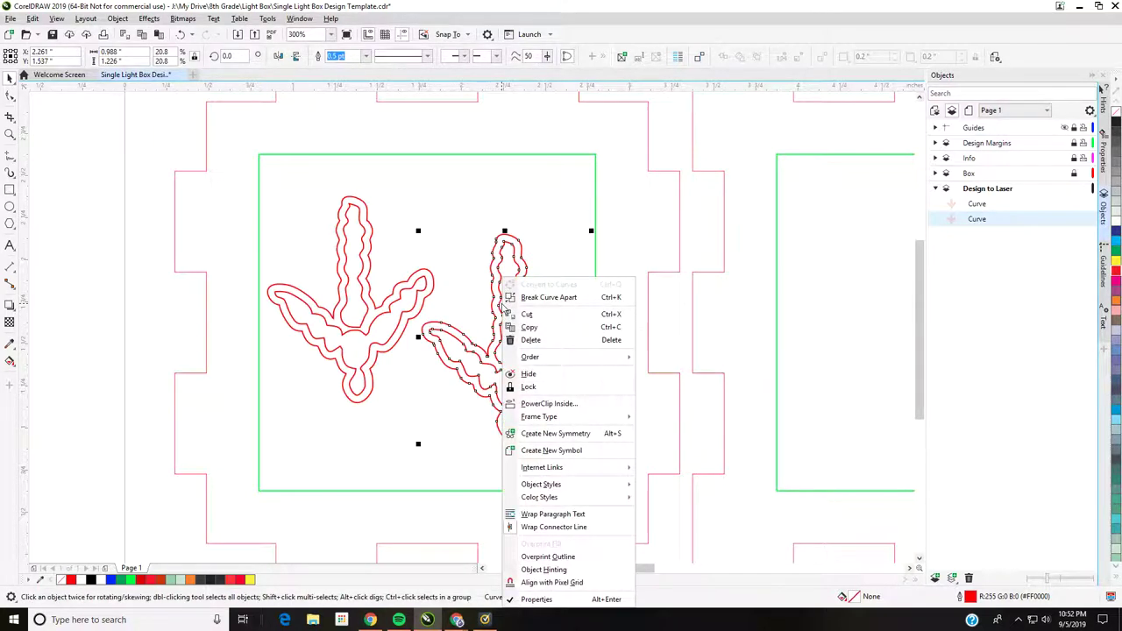
click(599, 299)
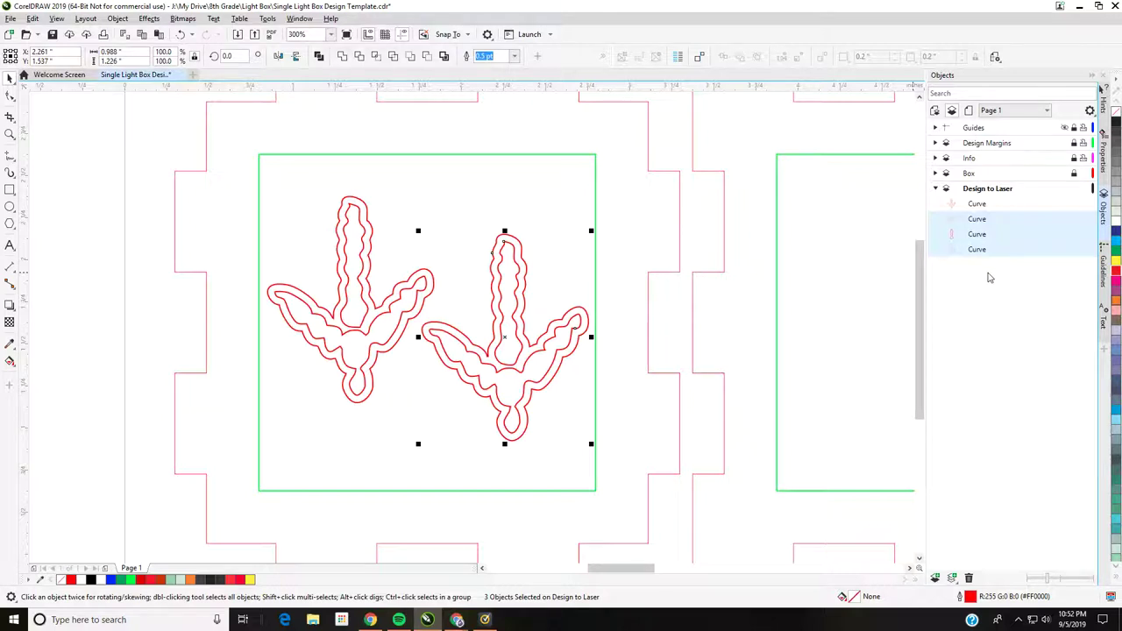
- Delete the two inner curves of the right footprint, keeping its outer contour
click(982, 220)
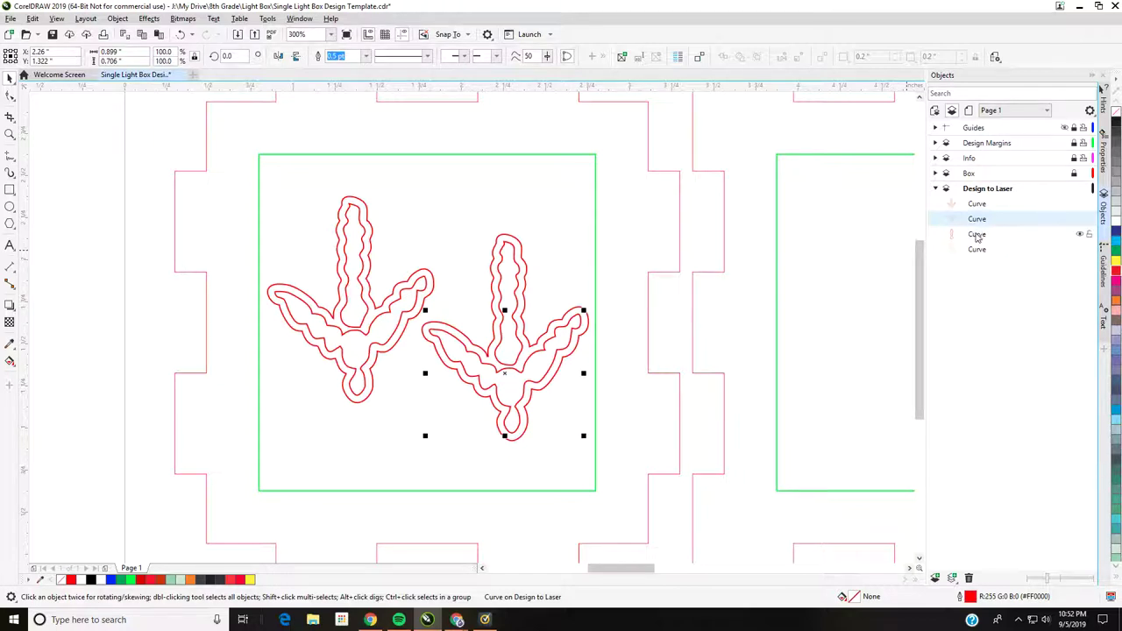
ctrl+click(979, 237)
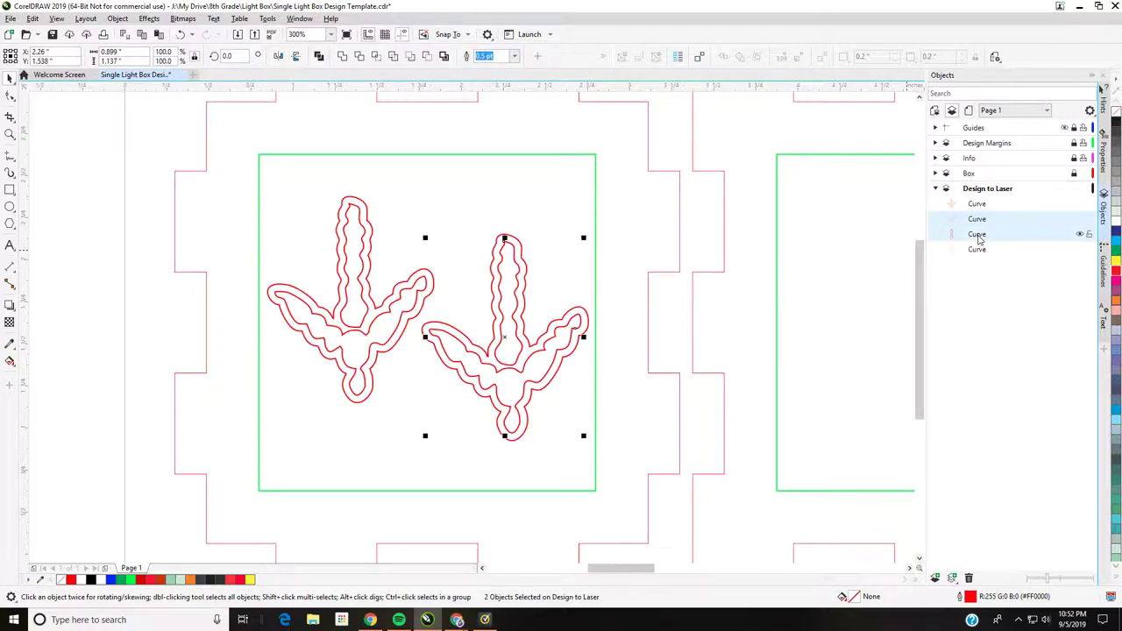
key(Delete)
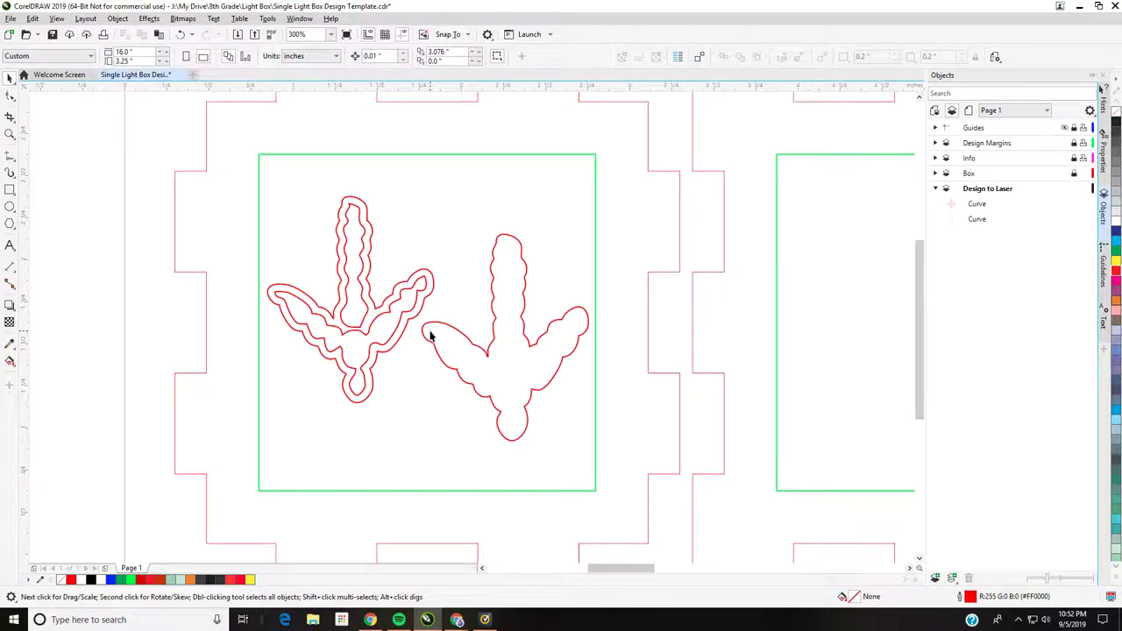
- Break apart the left footprint curve into its separate inner and outer curves
click(392, 315)
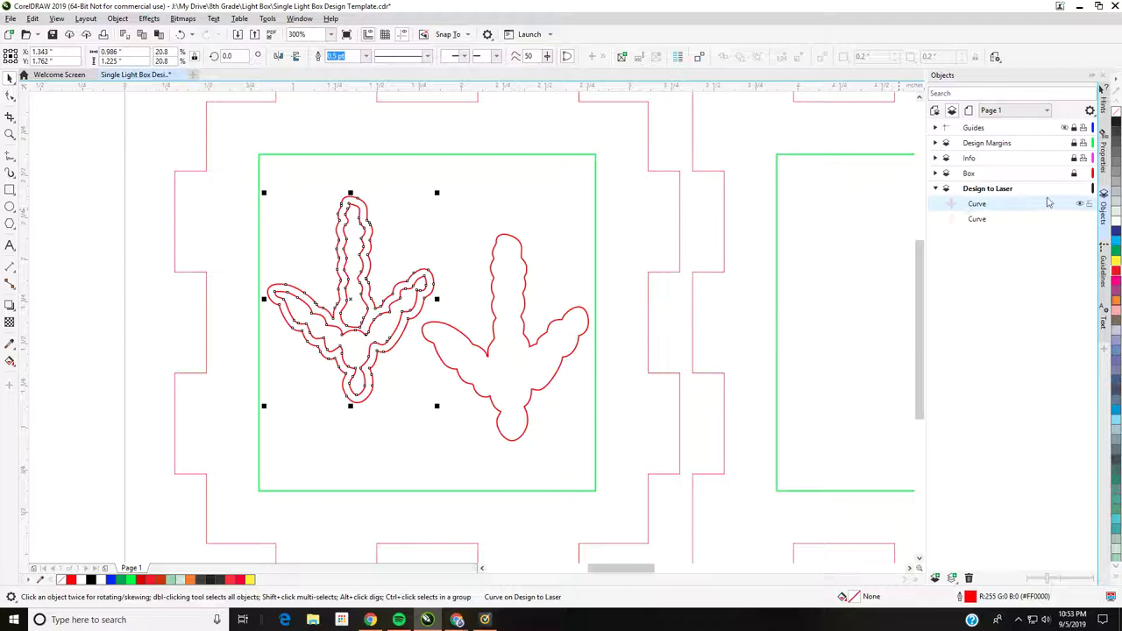
right_click(984, 209)
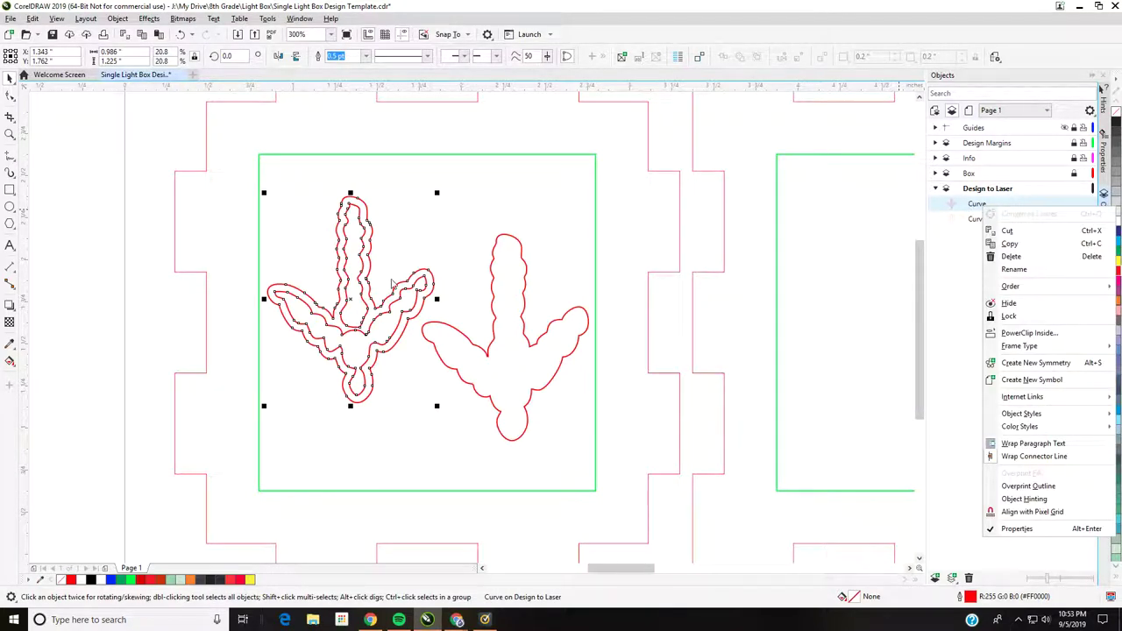
click(361, 275)
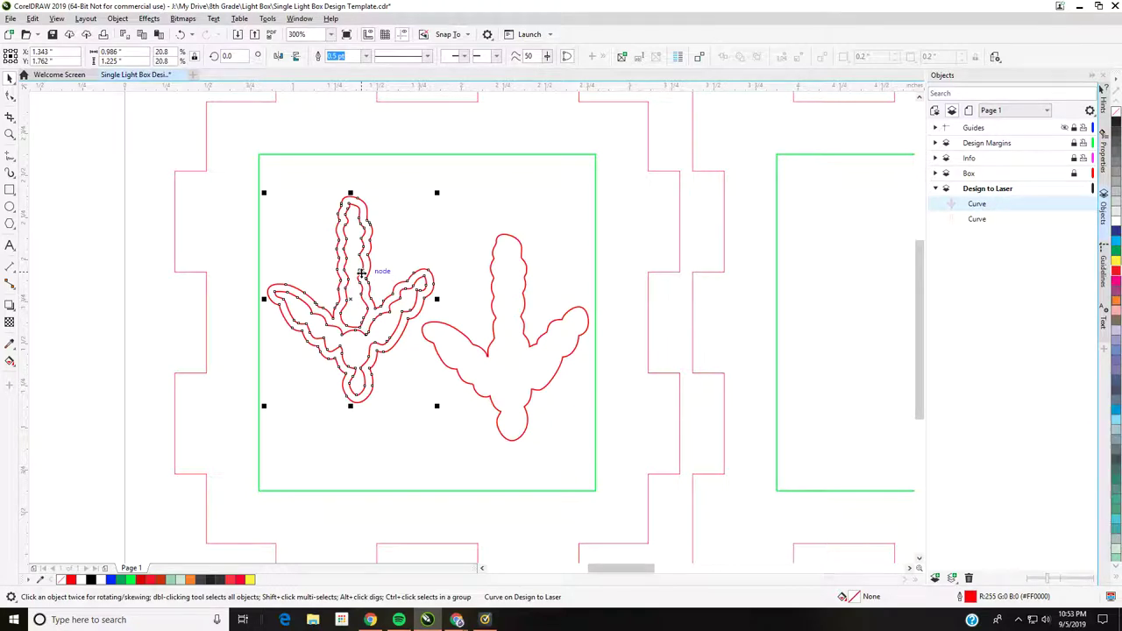
right_click(361, 274)
click(394, 281)
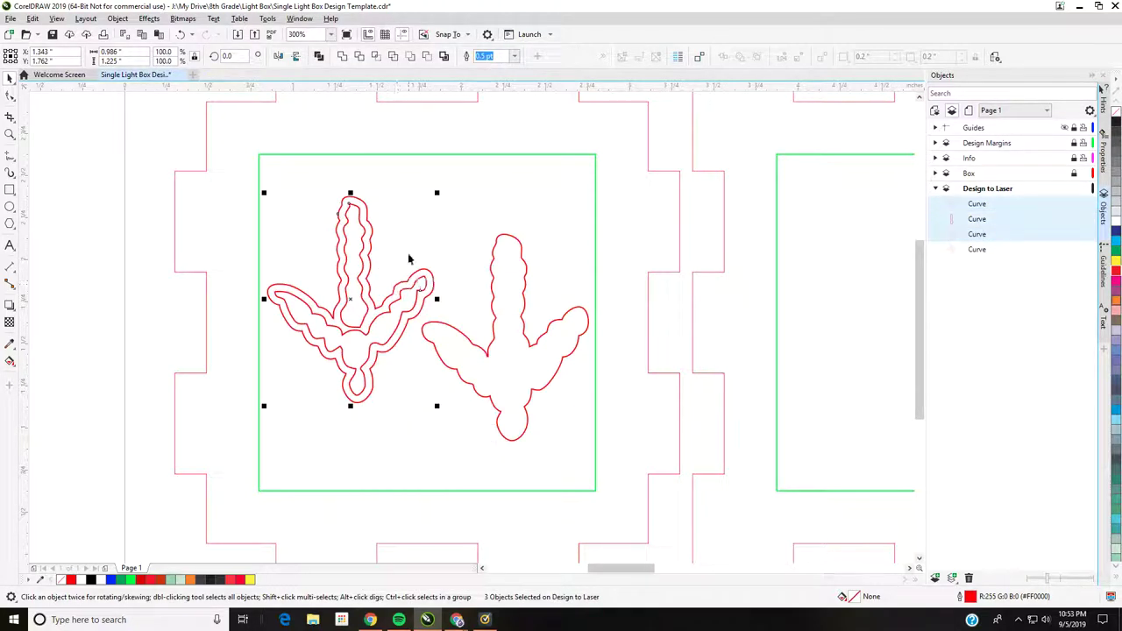
- Delete the two inner curves of the left footprint, keeping its outer contour
click(816, 231)
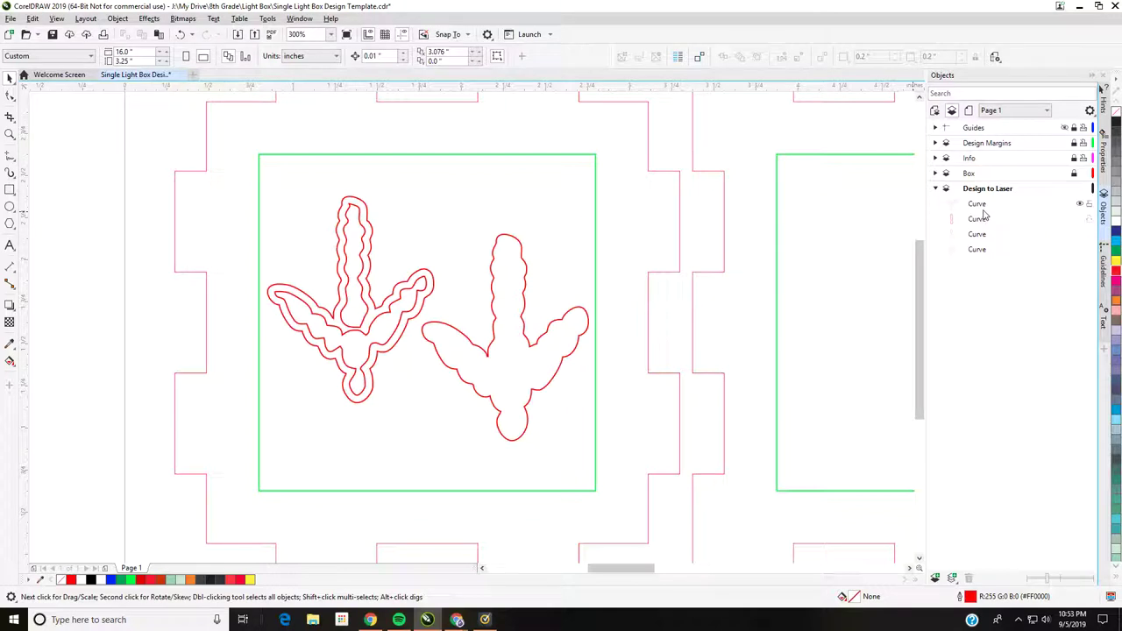
click(981, 206)
shift+click(980, 221)
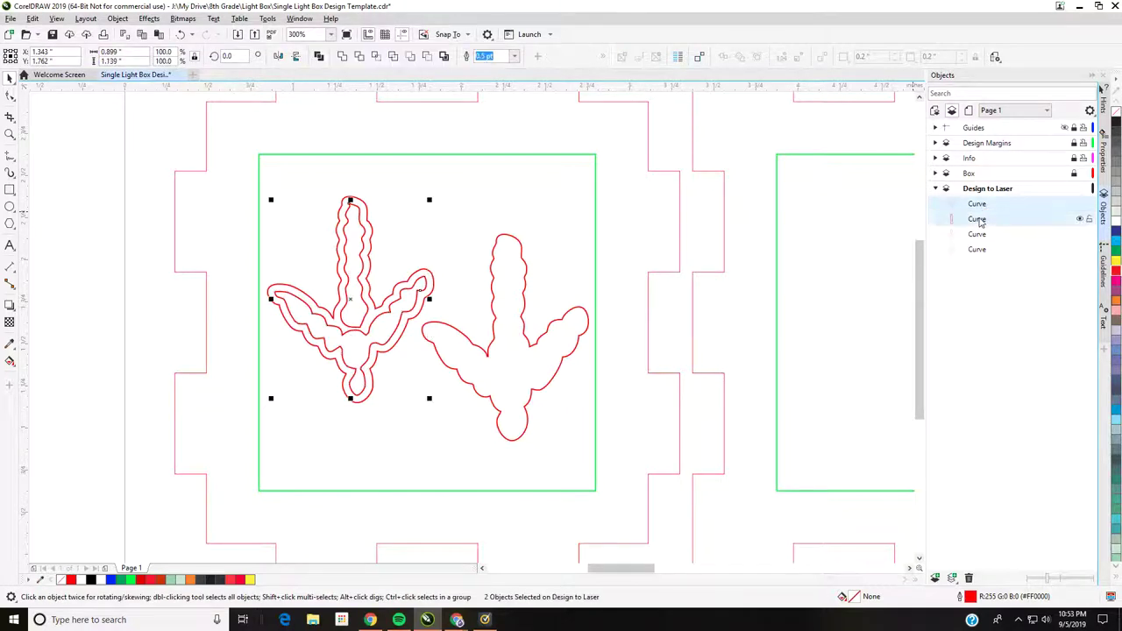
key(Delete)
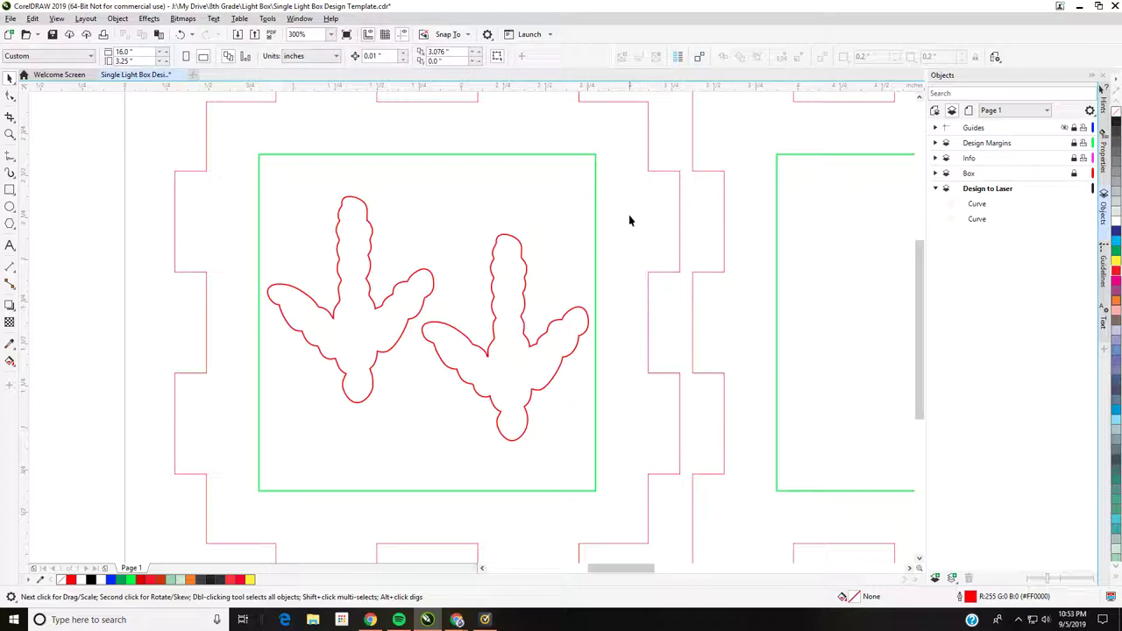
- Group the two footprint contours on the Top panel into one object, then deselect it
drag(240, 137, 568, 418)
drag(242, 130, 640, 506)
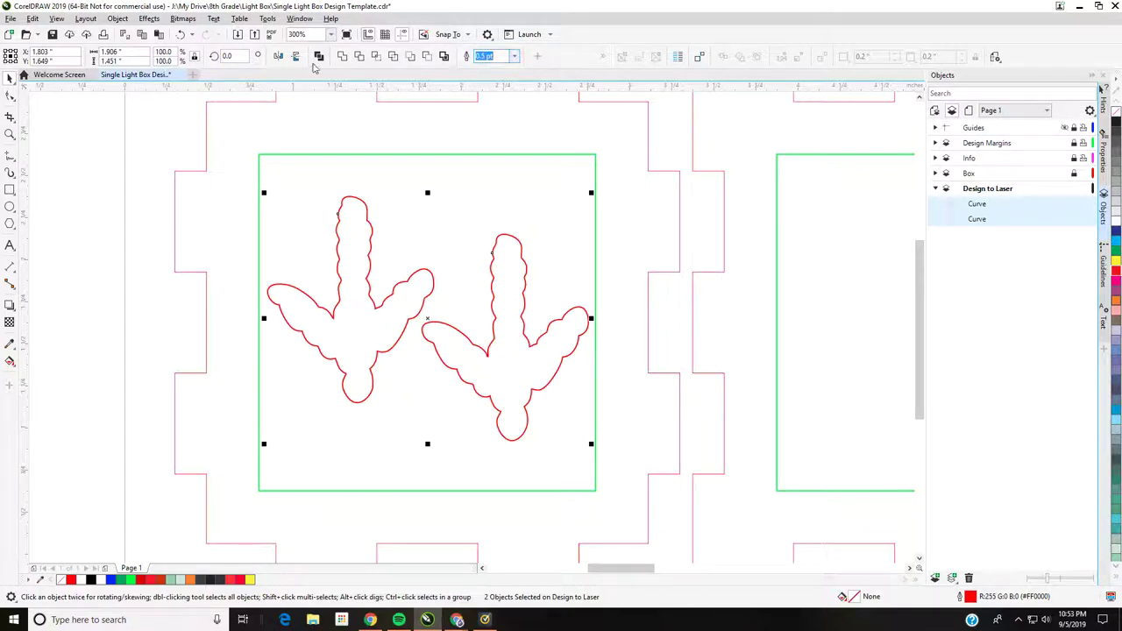
click(536, 57)
click(538, 58)
drag(611, 55, 561, 56)
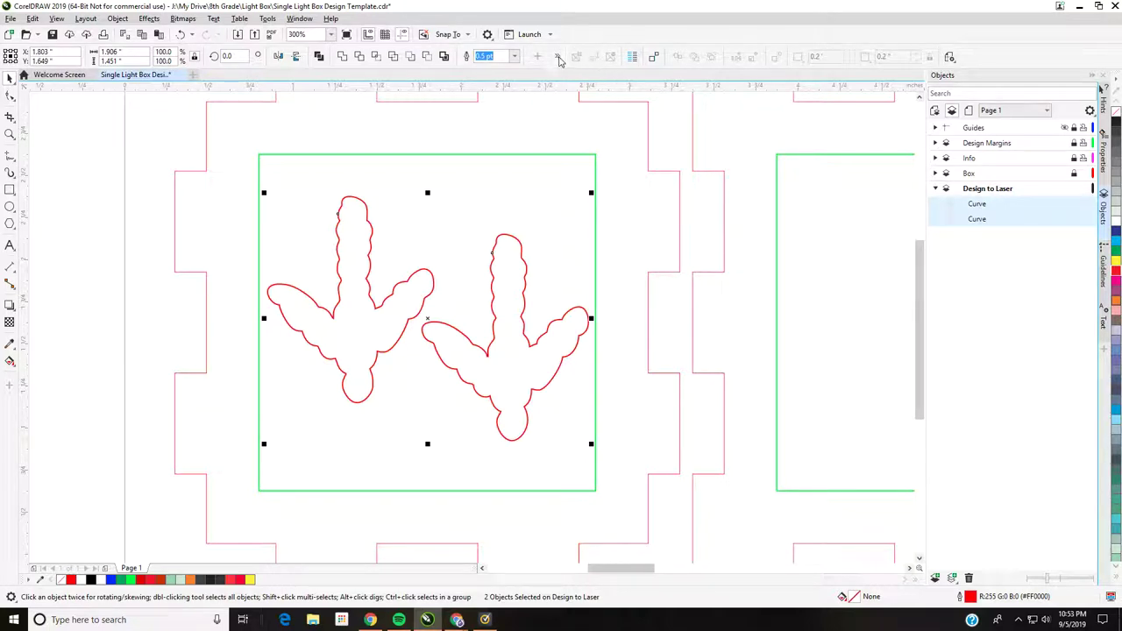
click(561, 58)
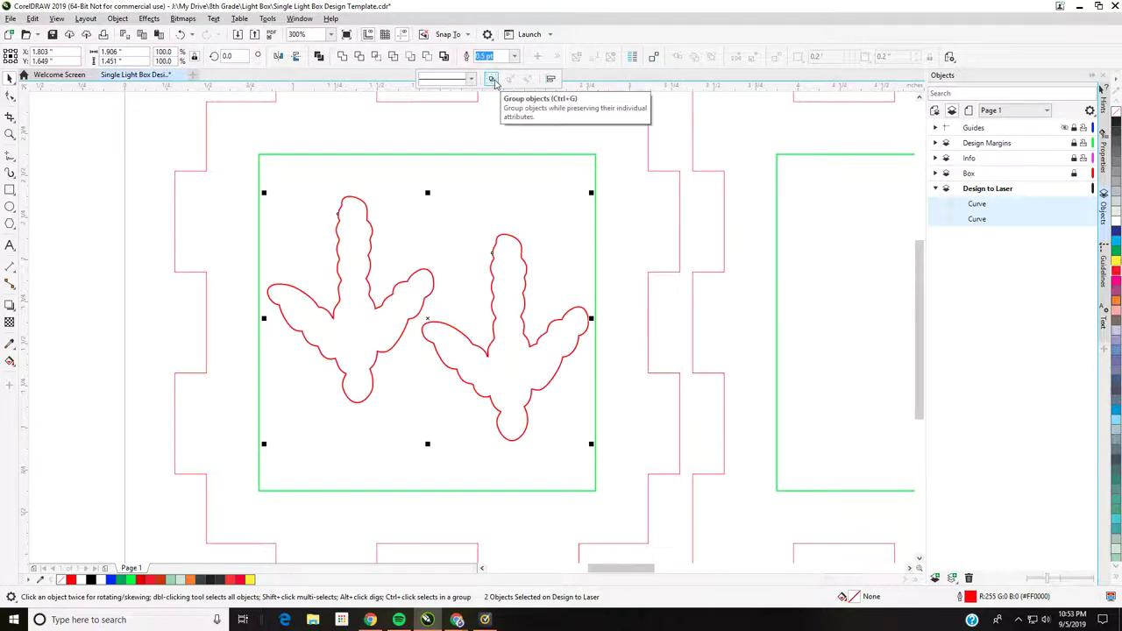
click(492, 79)
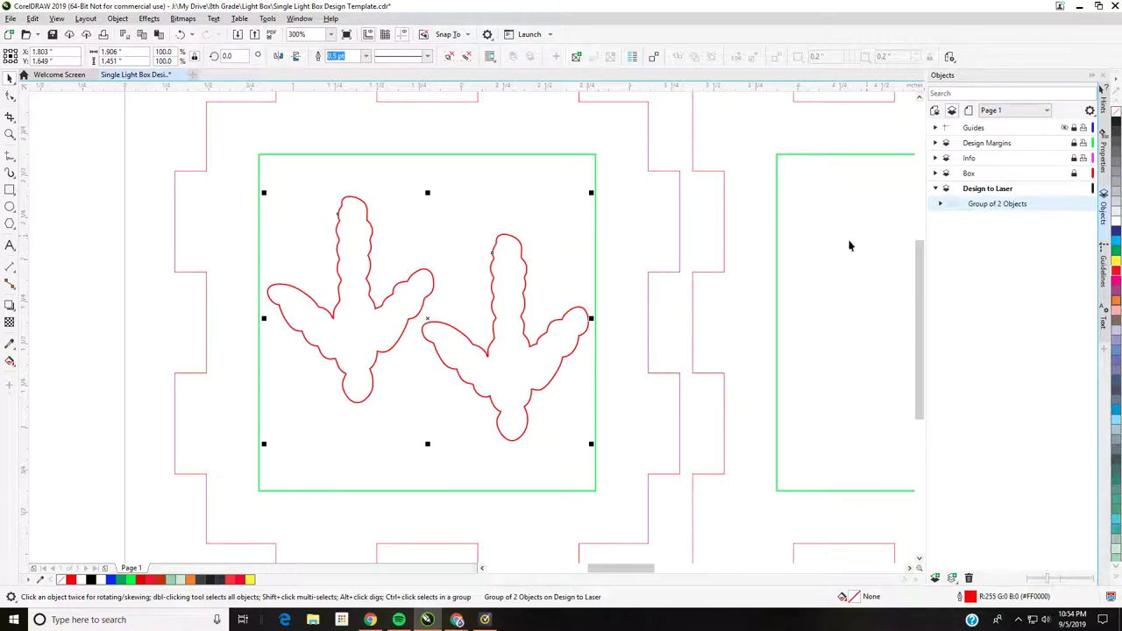
click(640, 266)
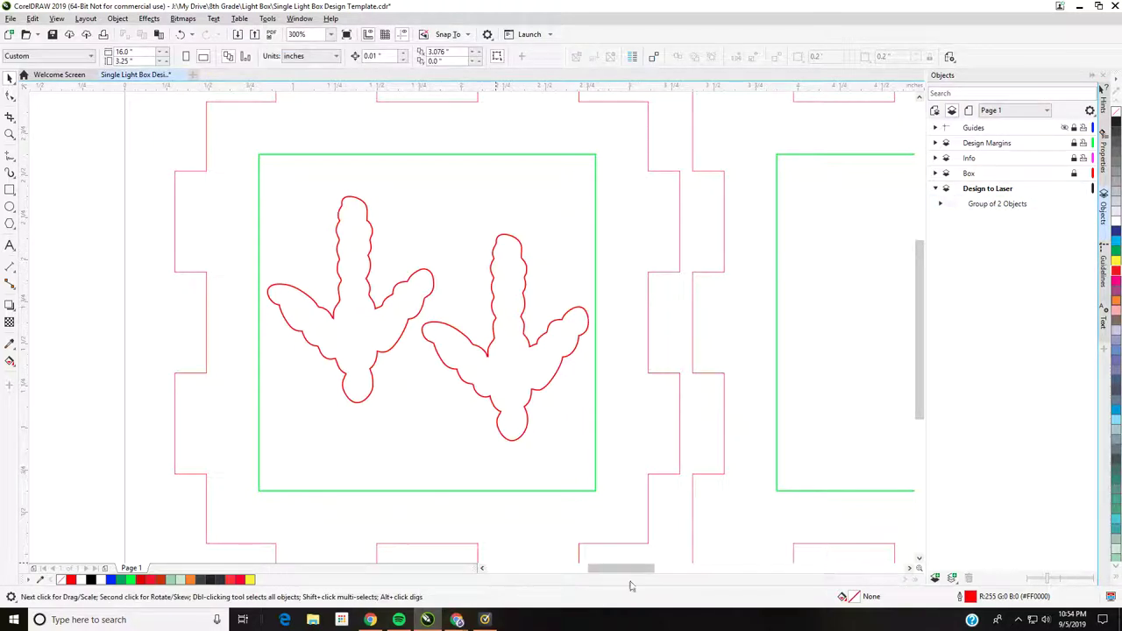
drag(626, 571, 654, 571)
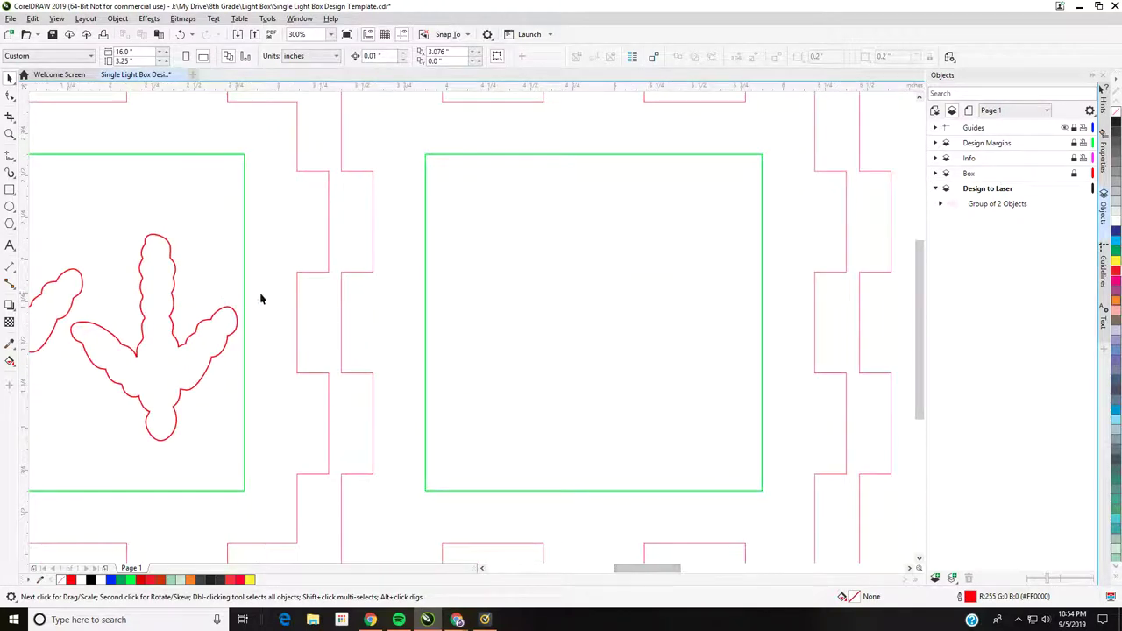
- Move the grouped footprints from the Top panel onto the Front panel, nudge them inside its design margin, and deselect them
scroll(294, 292, down, 2)
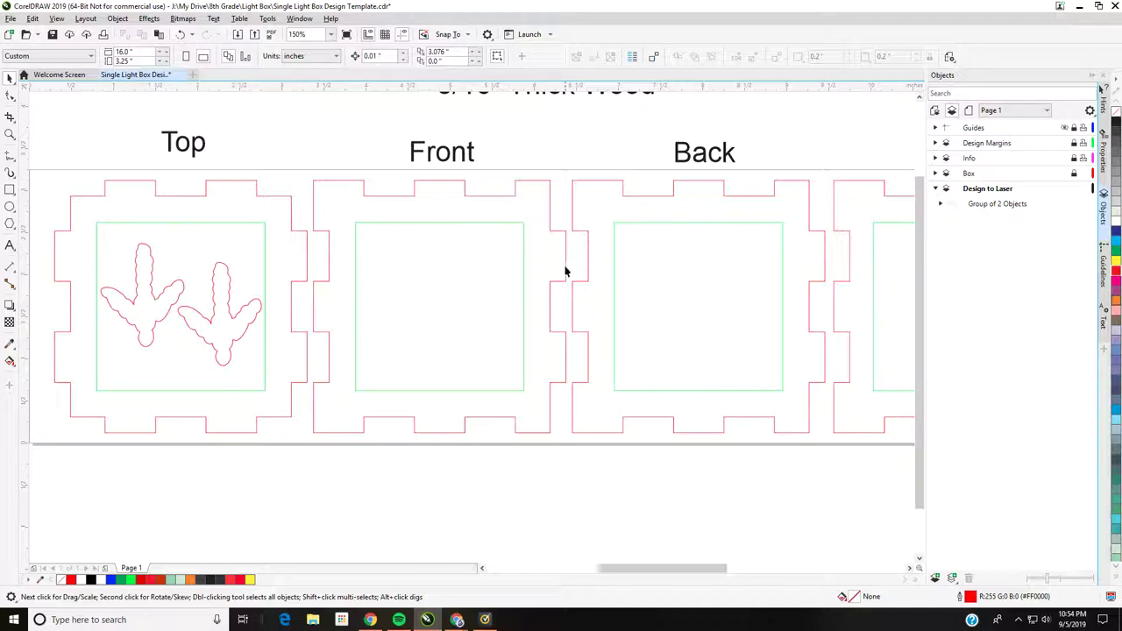
click(215, 309)
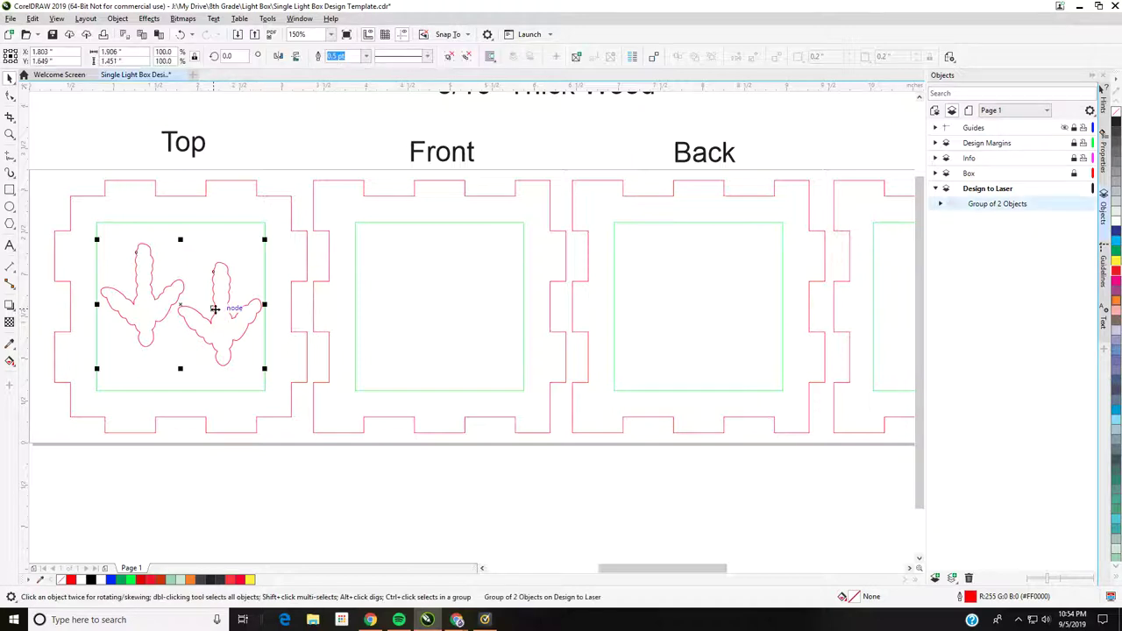
drag(214, 309, 473, 312)
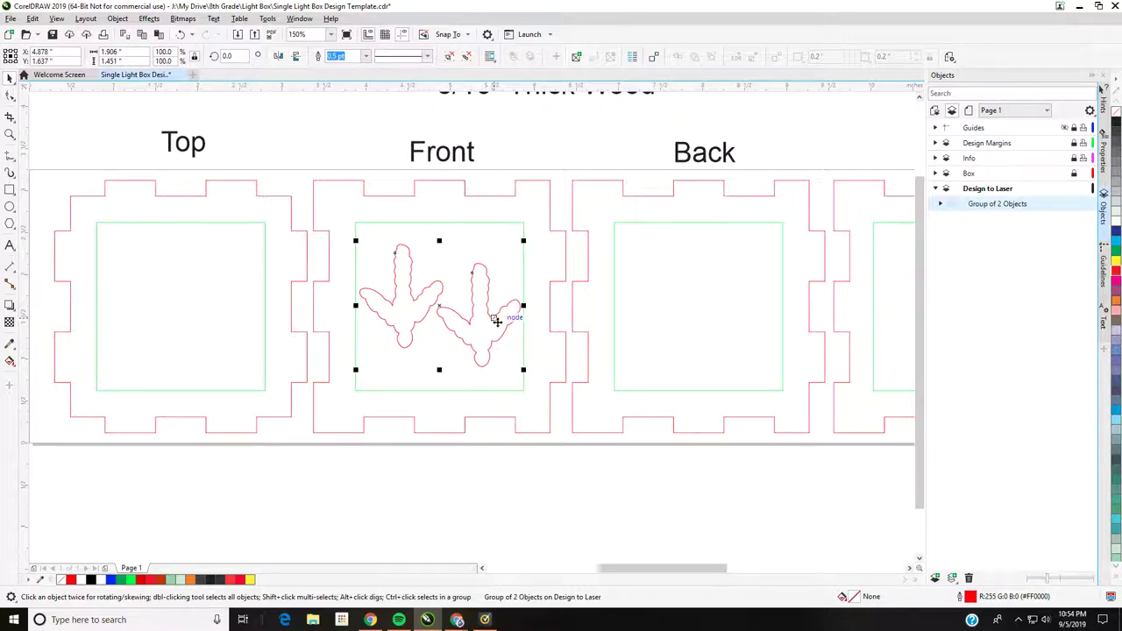
key(Left)
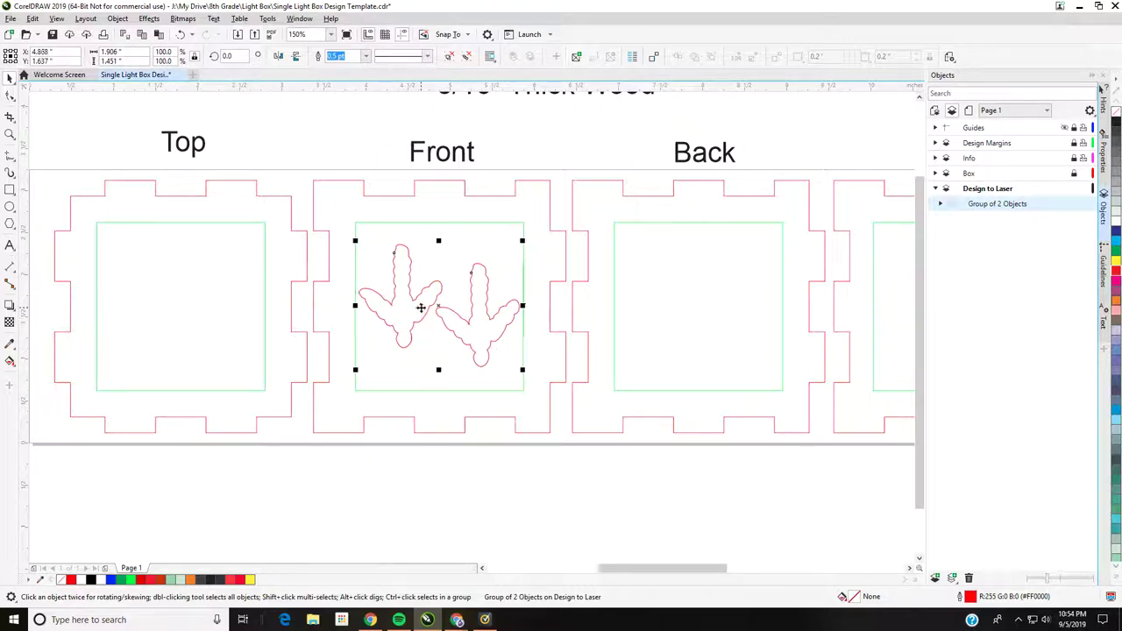
click(537, 224)
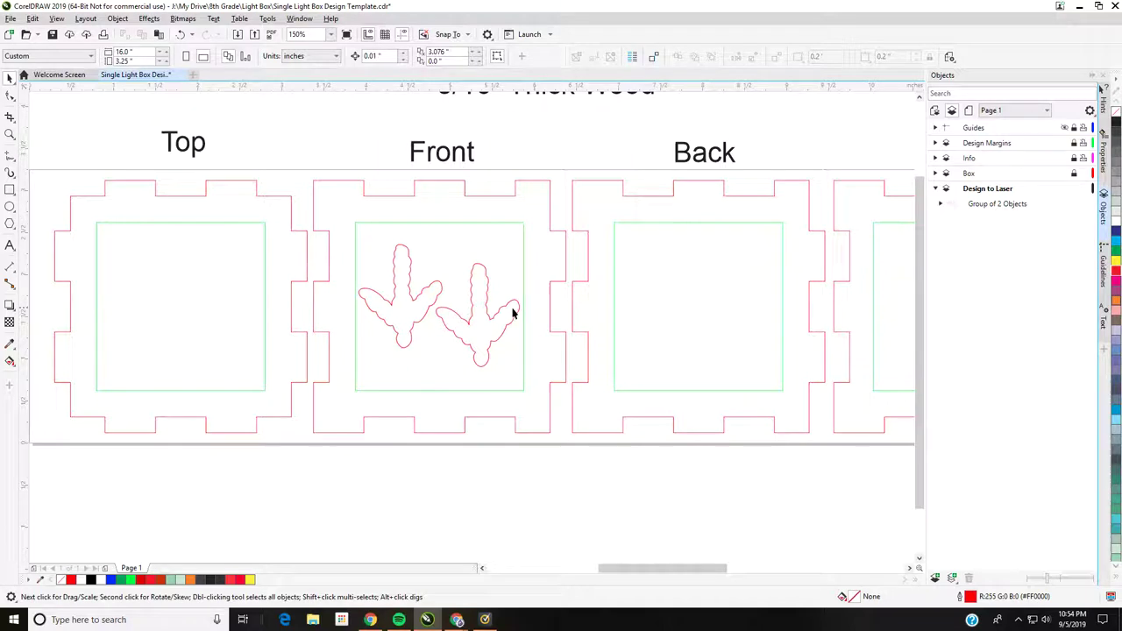
click(486, 313)
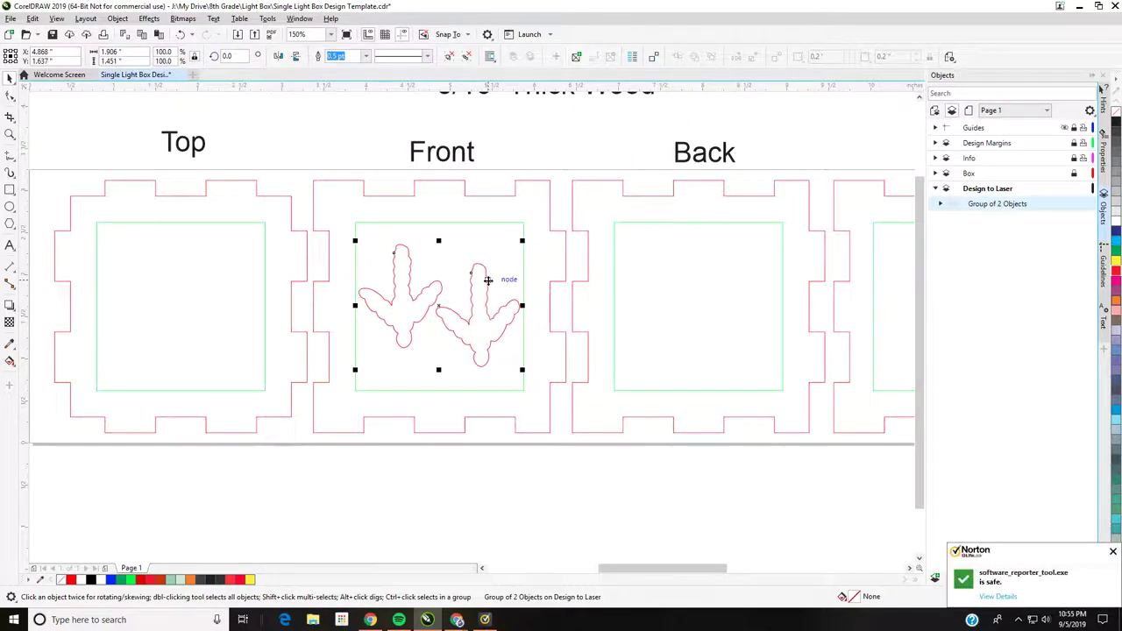
click(532, 202)
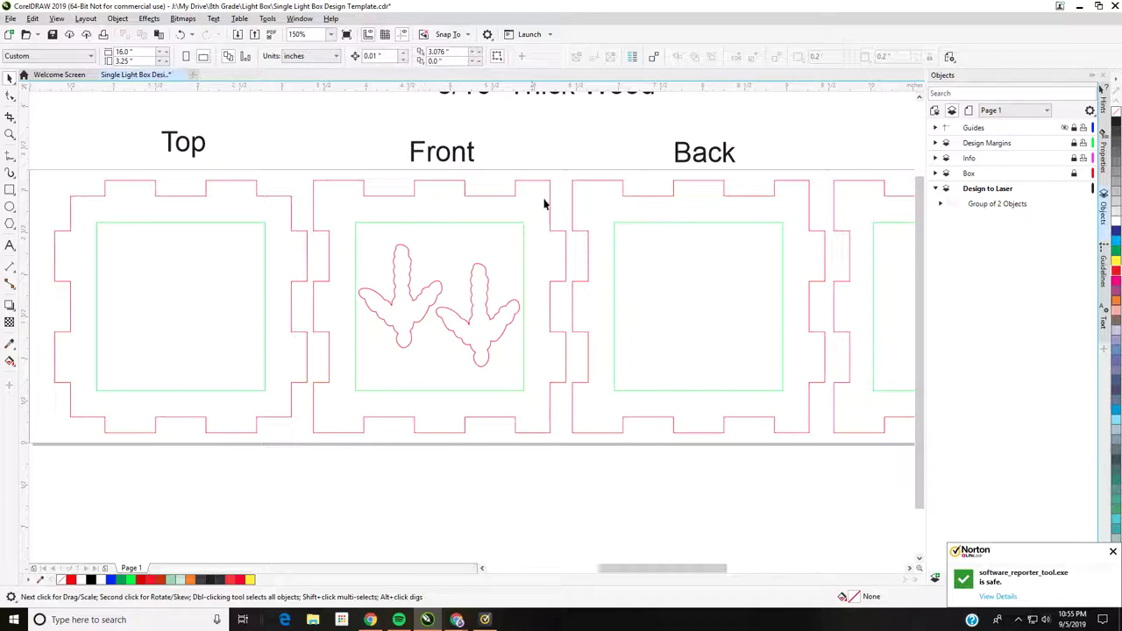
click(484, 307)
click(590, 245)
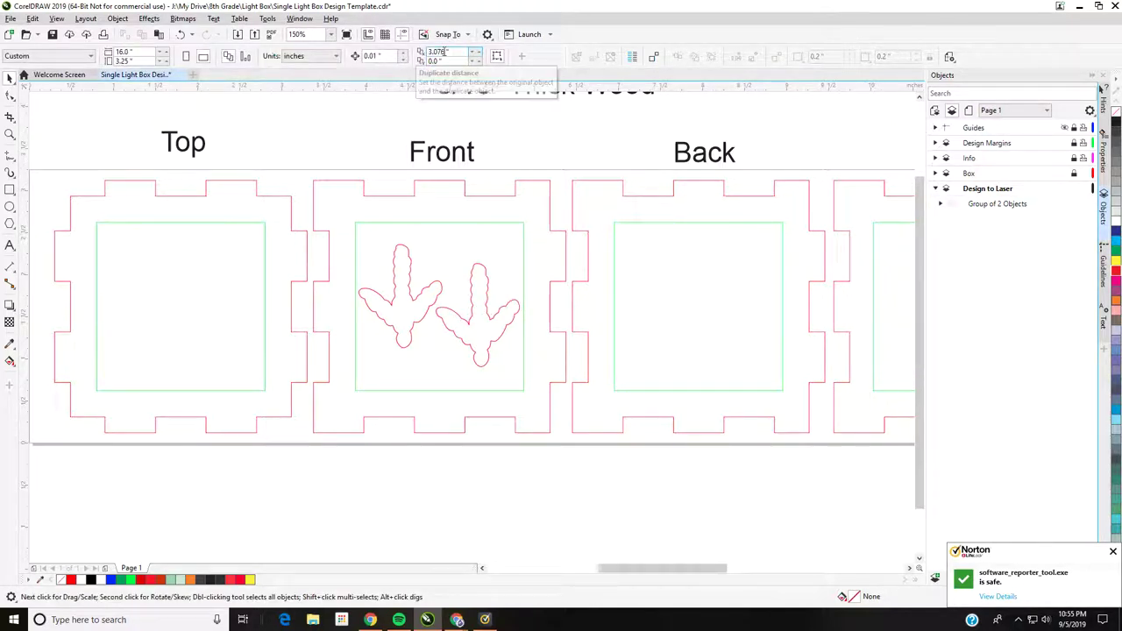
- Set the horizontal duplicate distance to 3 inches and duplicate the Front panel's footprint group onto the Back panel
drag(446, 51, 427, 50)
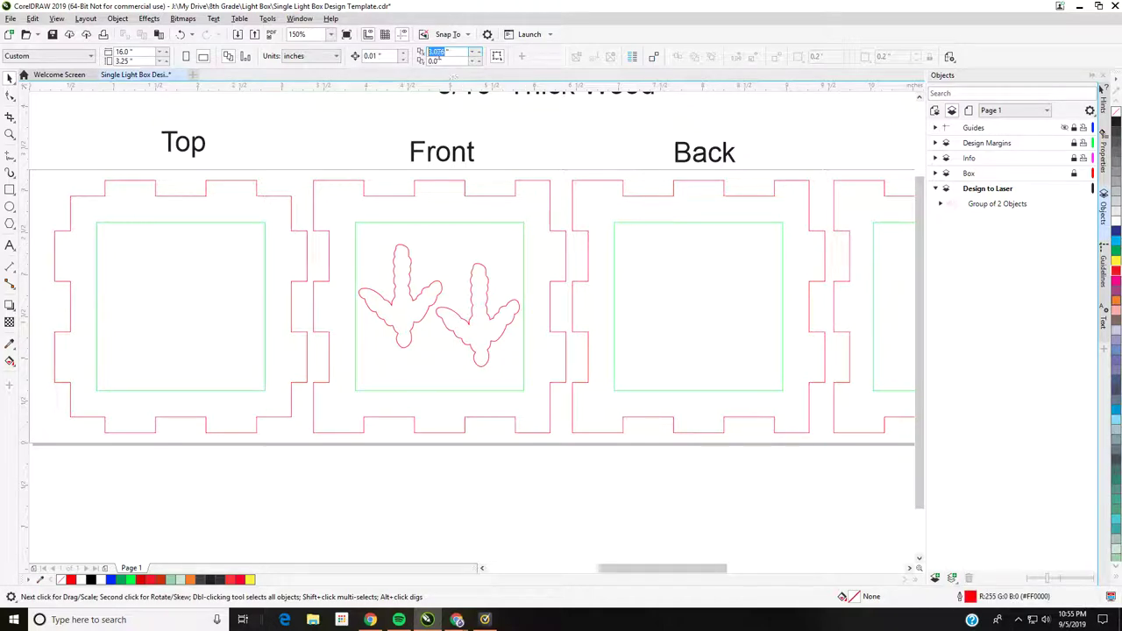
text(3)
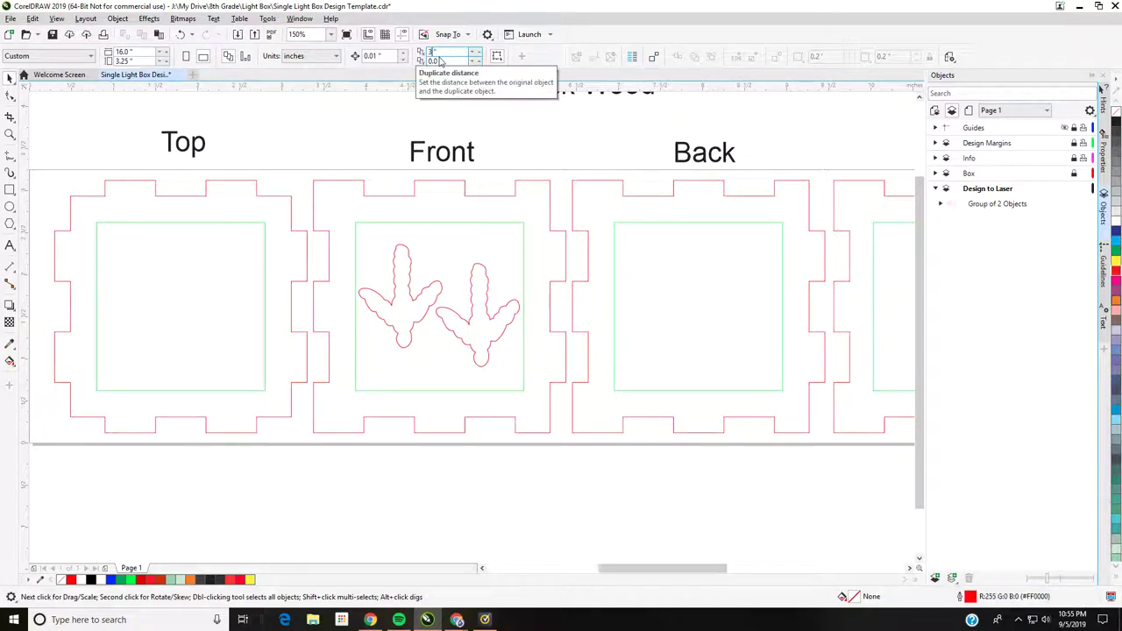
click(482, 284)
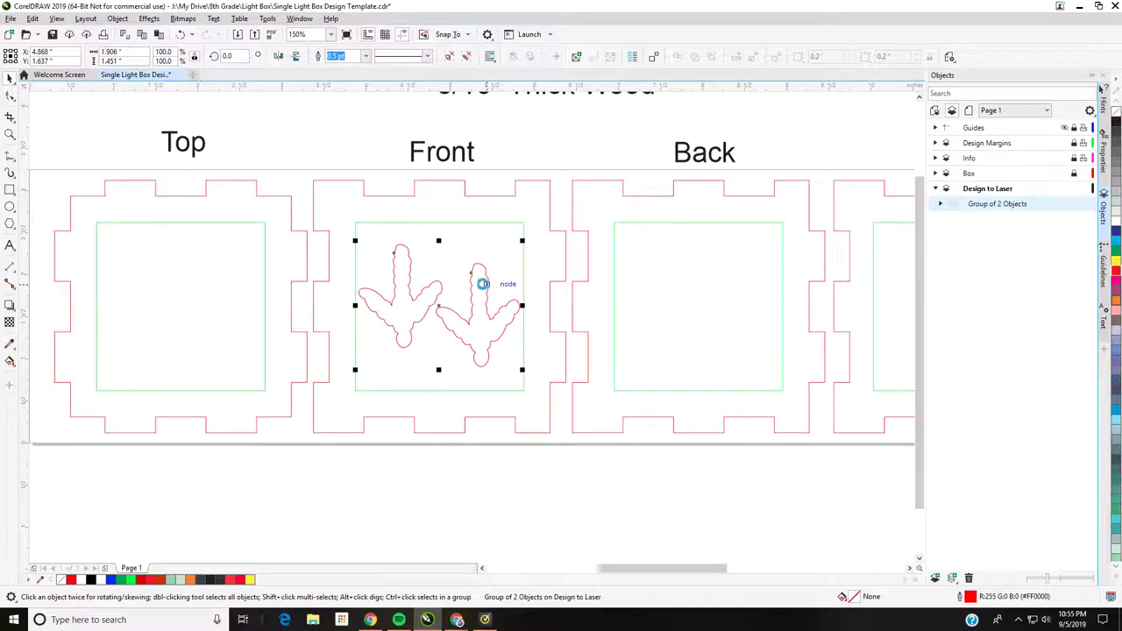
key(ctrl+d)
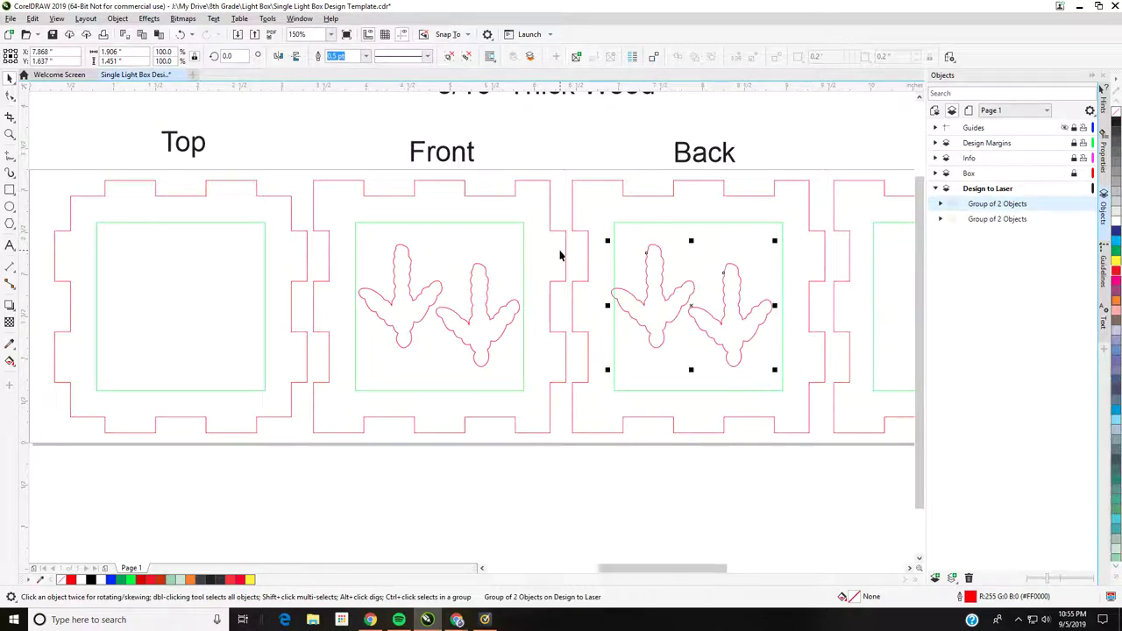
- Nudge the duplicated footprints 0.07 inches to the right to fit inside the Back panel's design margin, then deselect them
key(Right)
key(Right)
key(Right)
key(Right)
key(Right)
key(Right)
key(Right)
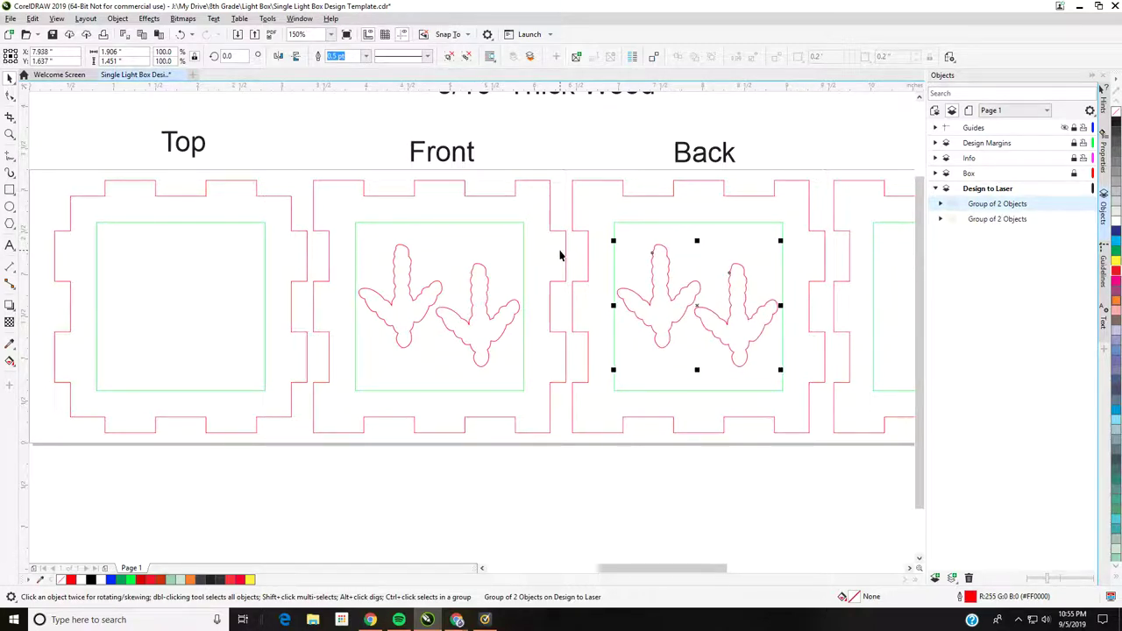
click(568, 210)
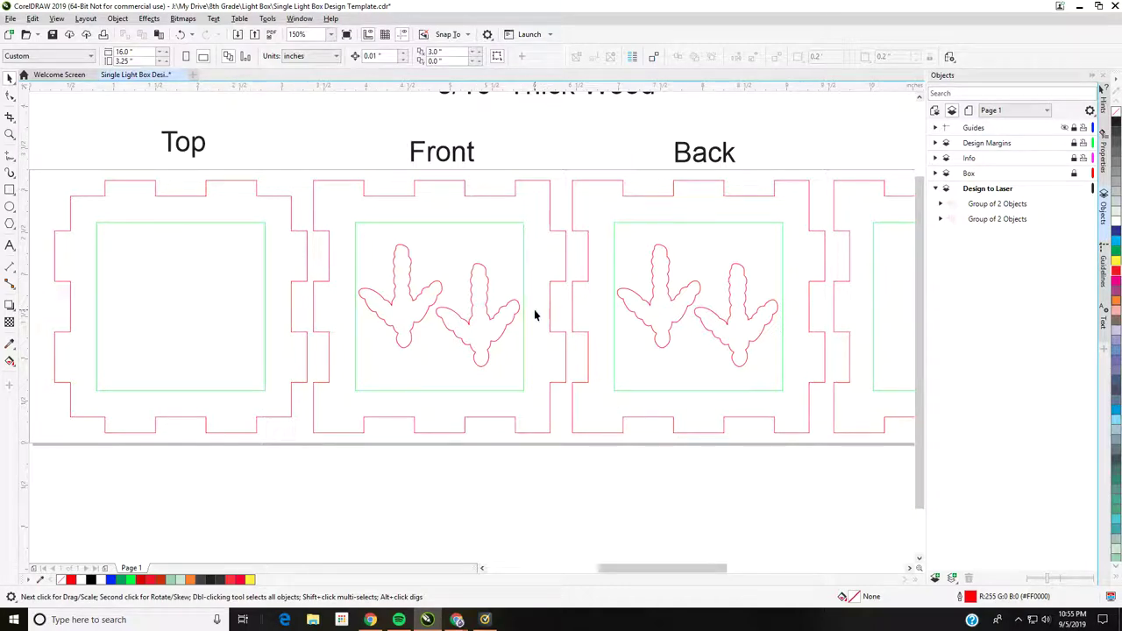
- Set the outline width of both footprint groups on the Front and Back panels to Hairline, then deselect them
scroll(638, 318, right, 2)
click(578, 306)
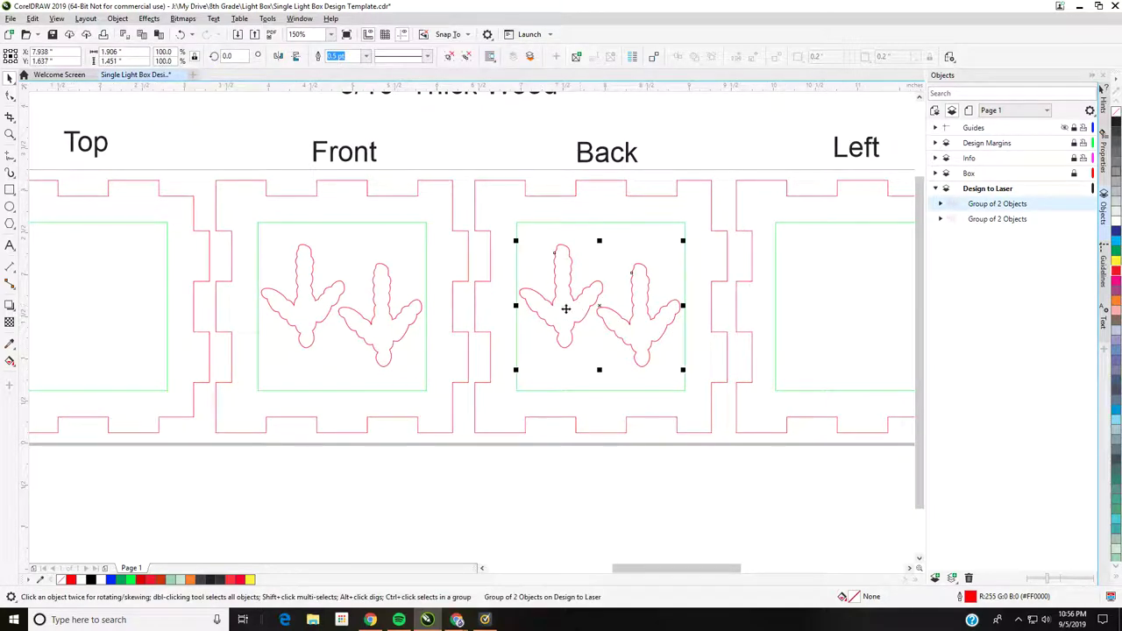
shift+click(393, 321)
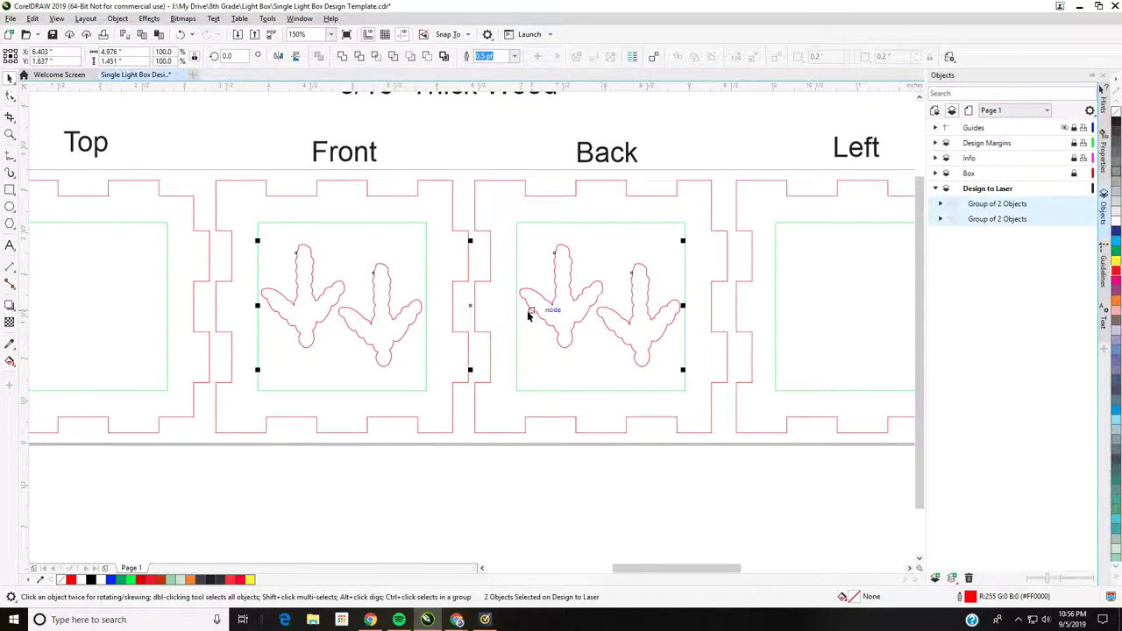
click(515, 57)
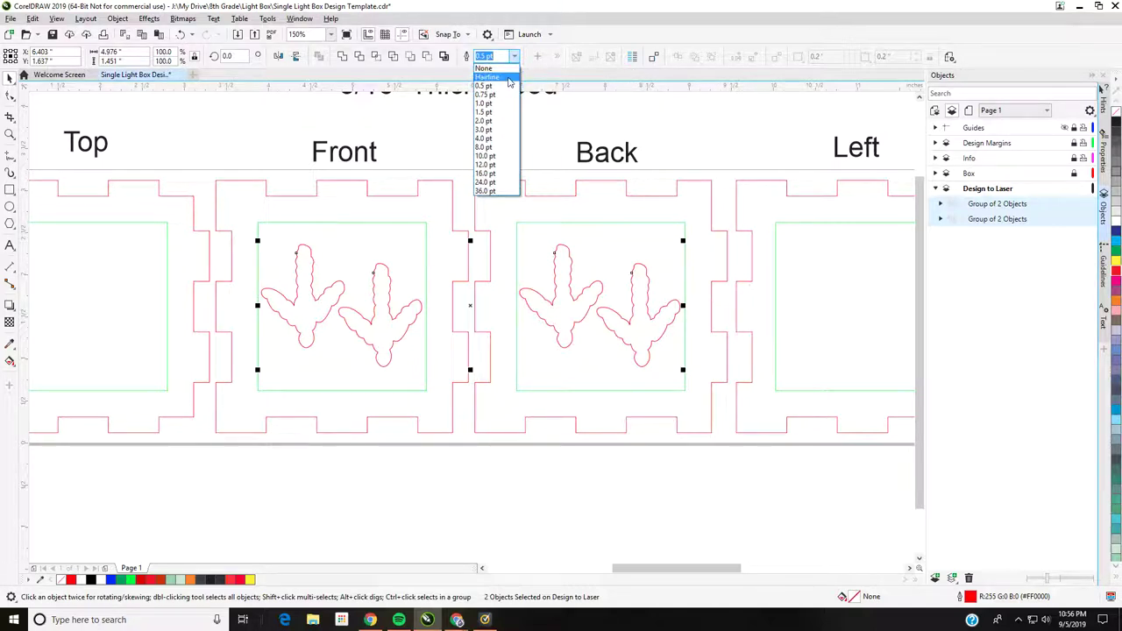
click(508, 81)
click(508, 296)
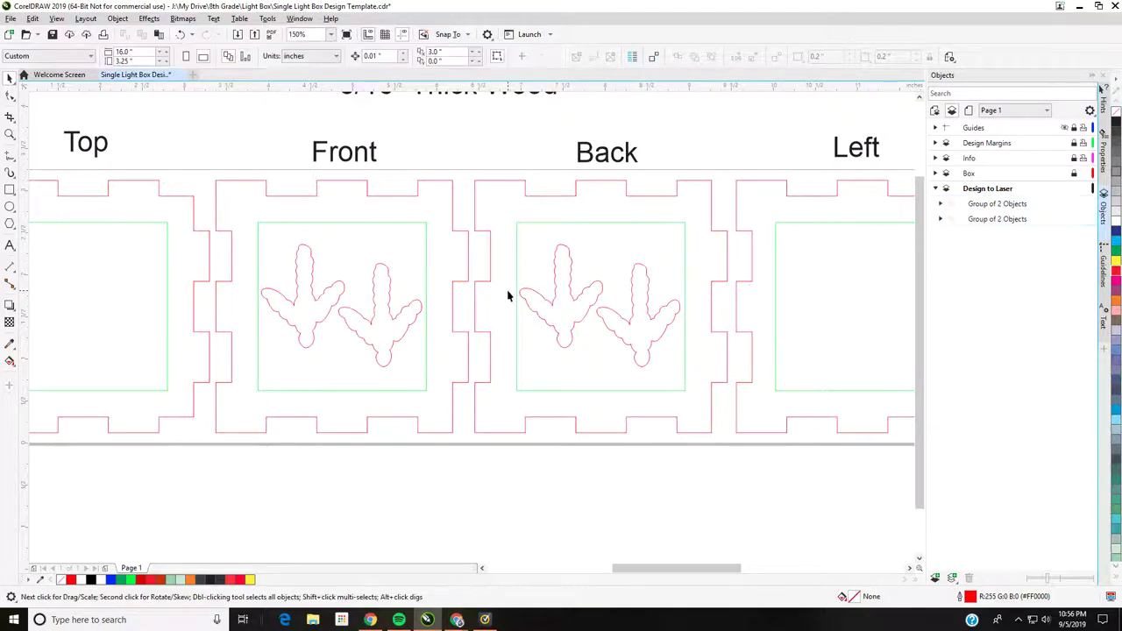
- Inspect the Front and Back footprint outlines up close and check the outline width assigned to the Front group
scroll(507, 296, down, 4)
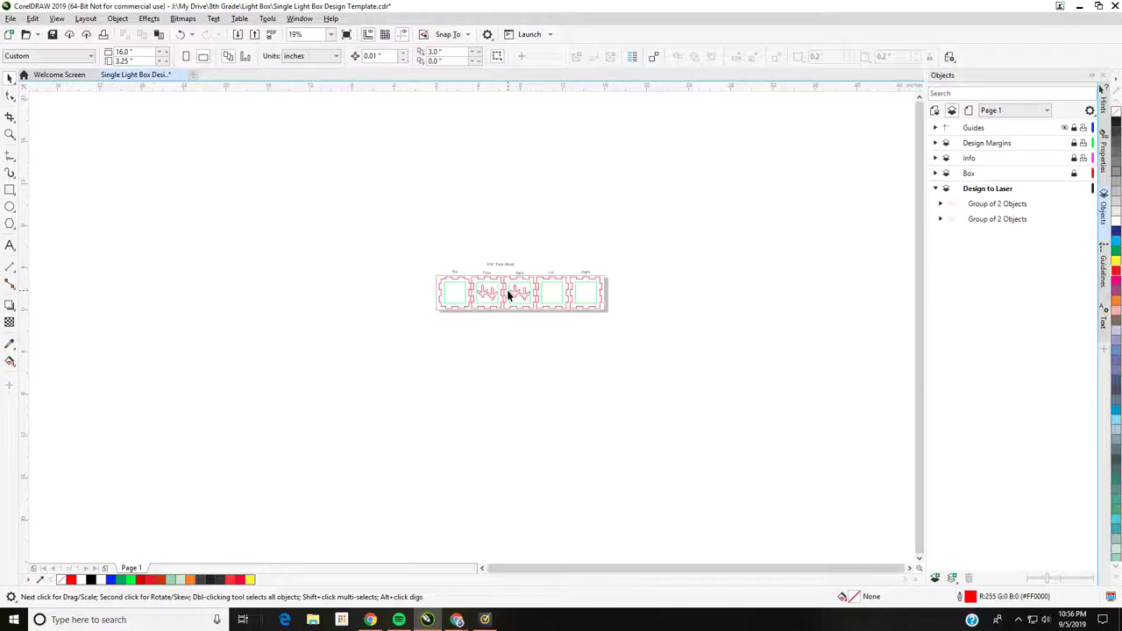
scroll(507, 296, up, 6)
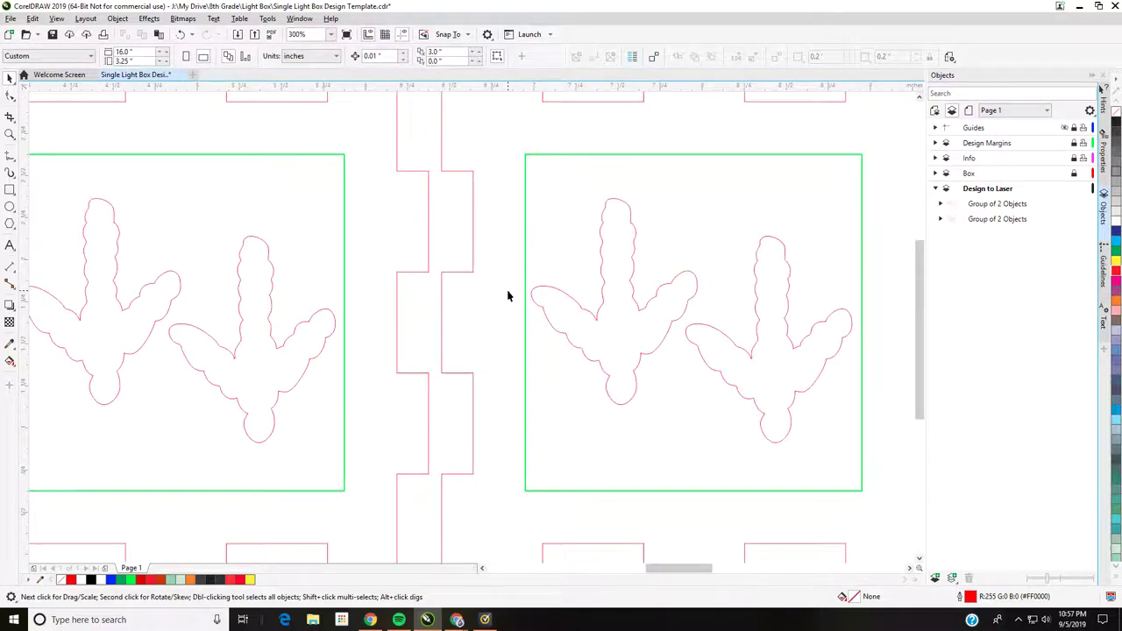
scroll(507, 296, down, 4)
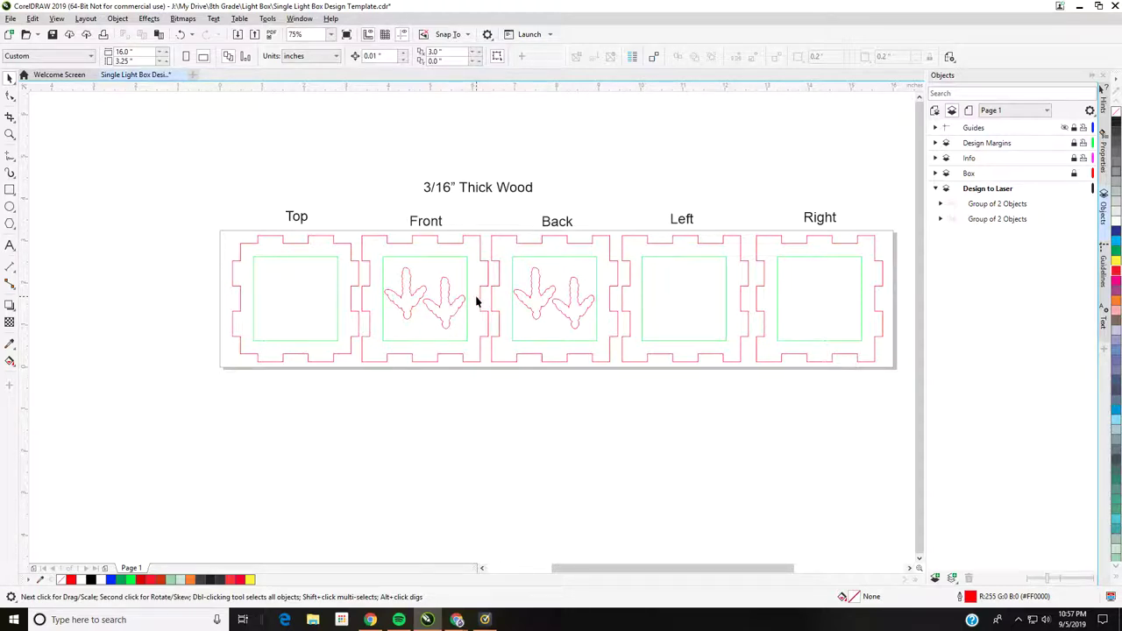
scroll(476, 300, up, 2)
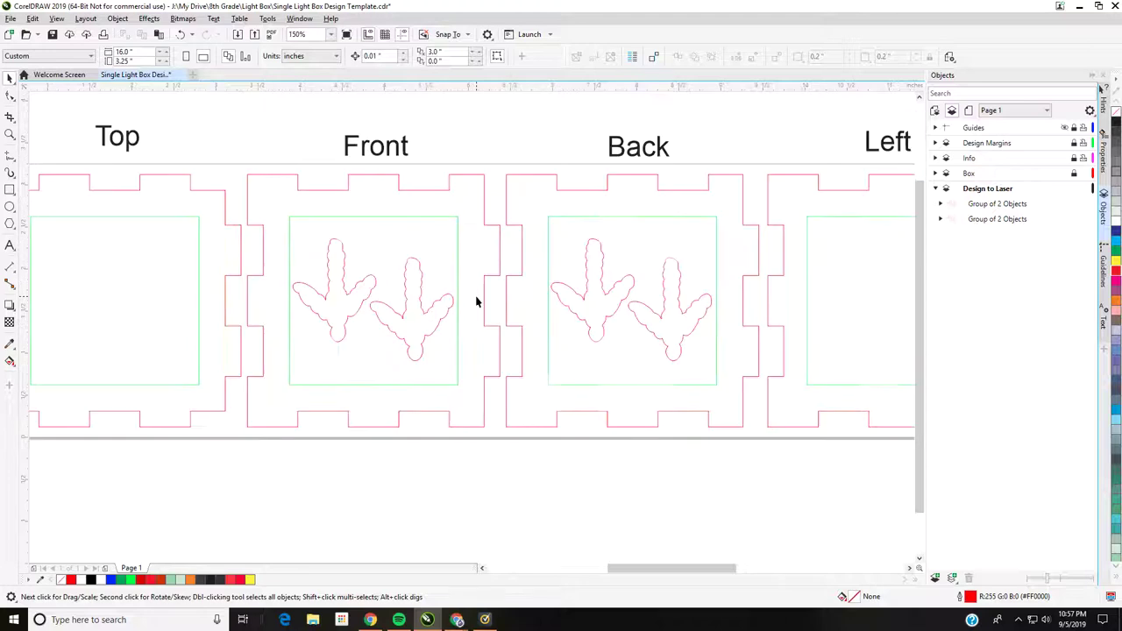
click(409, 301)
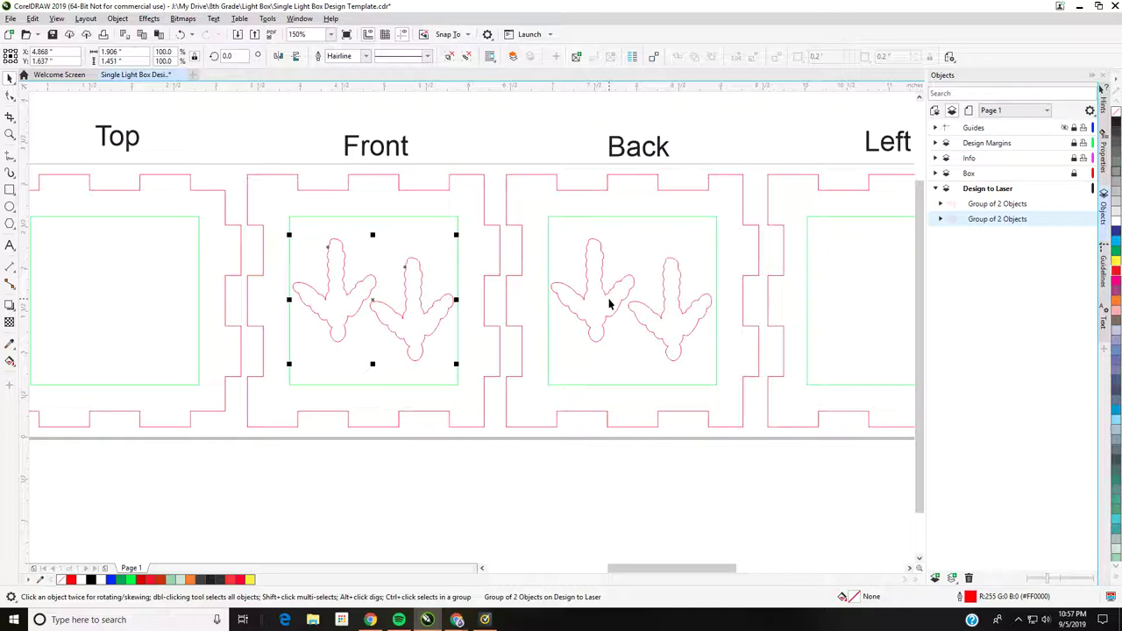
click(368, 57)
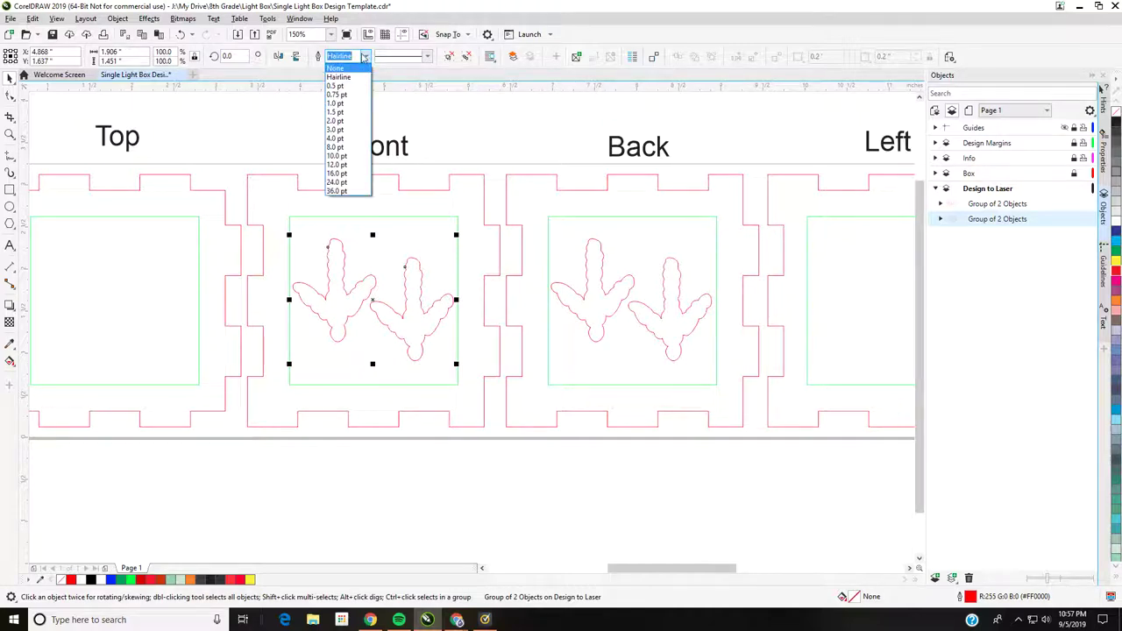
click(367, 57)
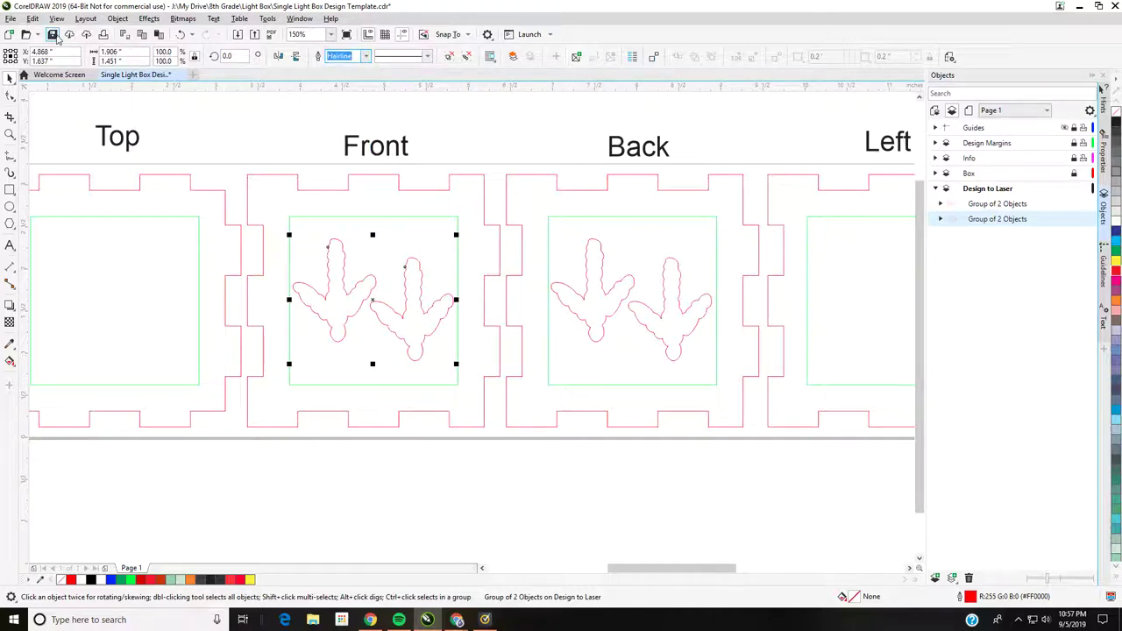
- Save the light box design and deselect the Front footprint group
click(52, 35)
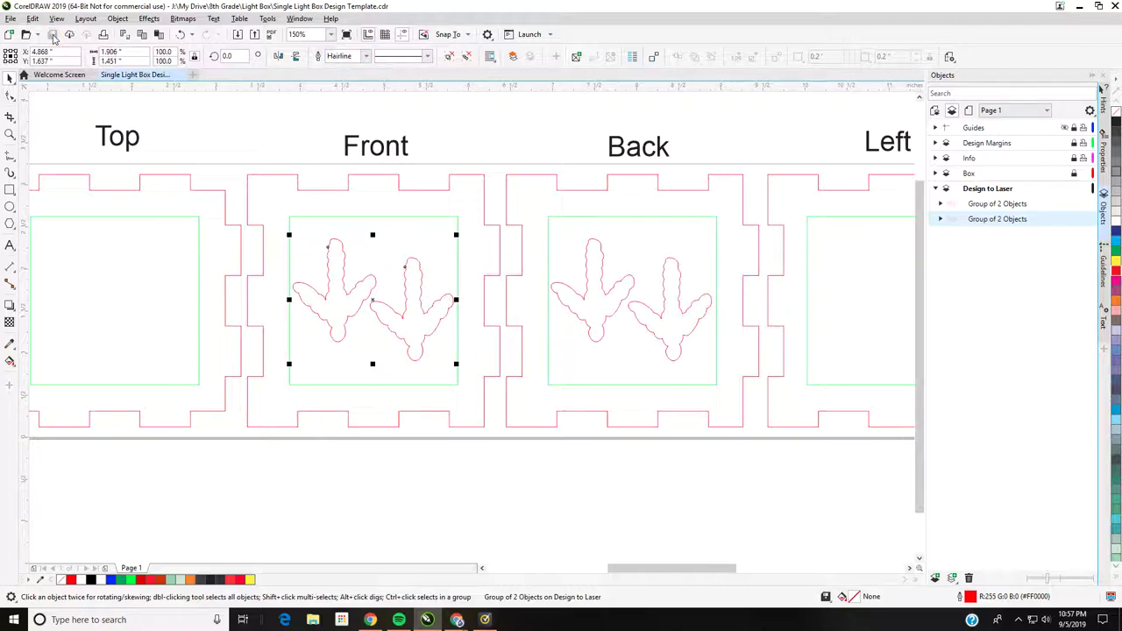
click(208, 180)
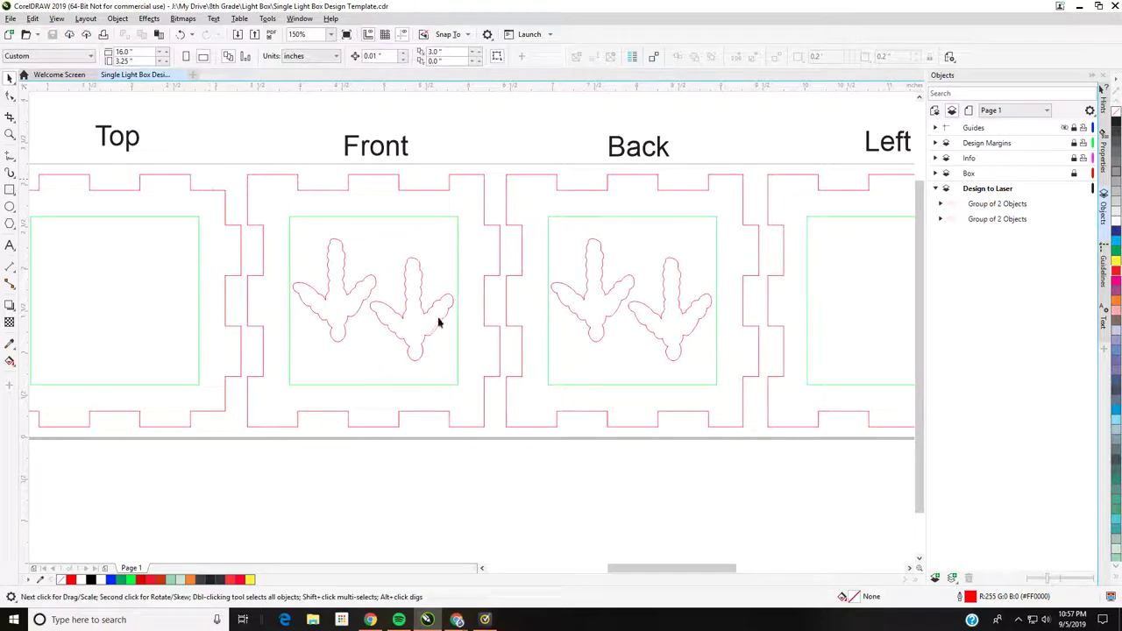